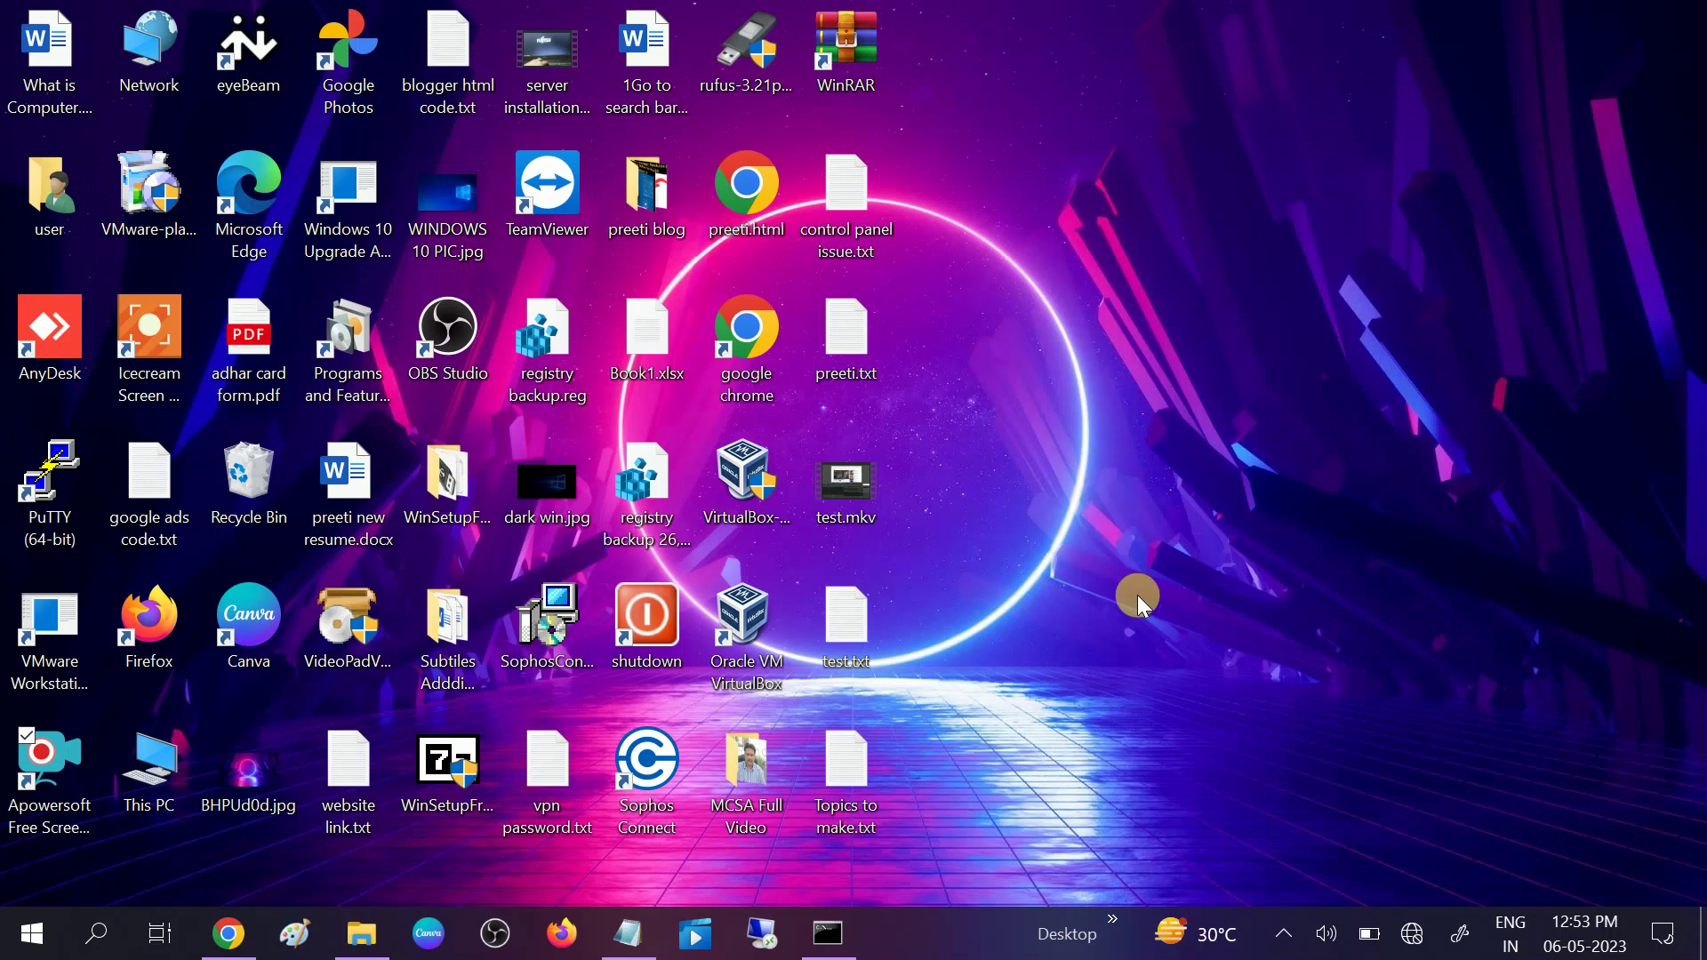
Toggle Wi-Fi off and on, connect to the VivoY95 network, and close the network list
{"action": "left_click", "coordinate": [1414, 933]}
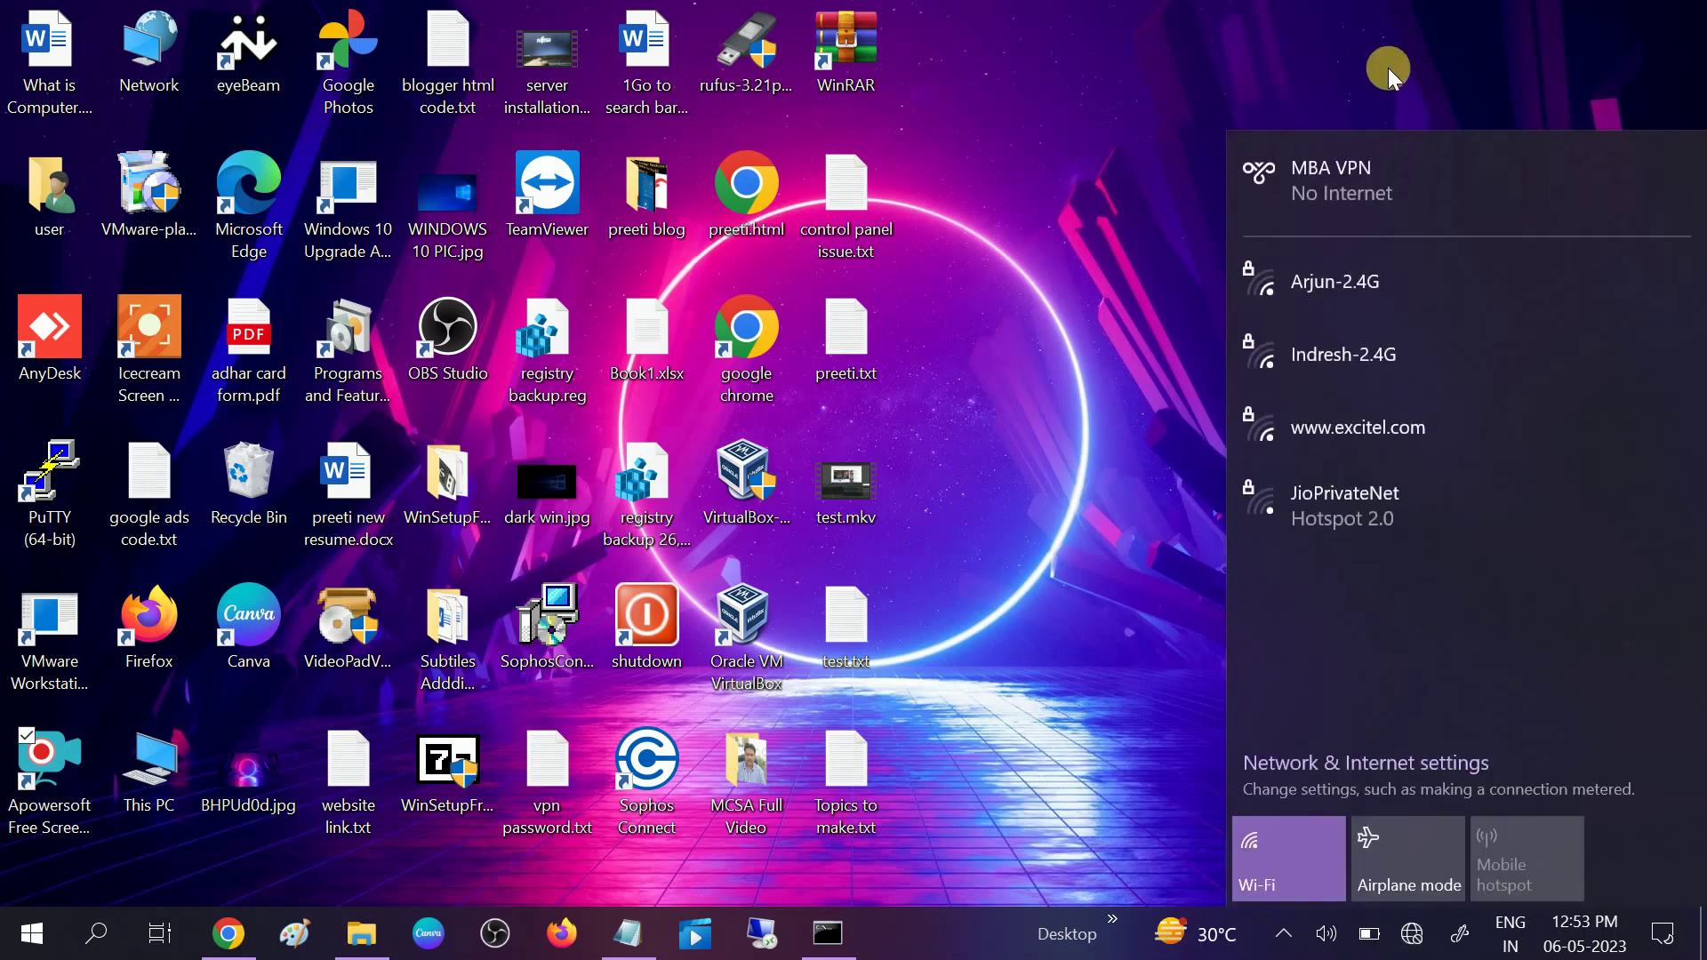
{"action": "left_click", "coordinate": [1294, 845]}
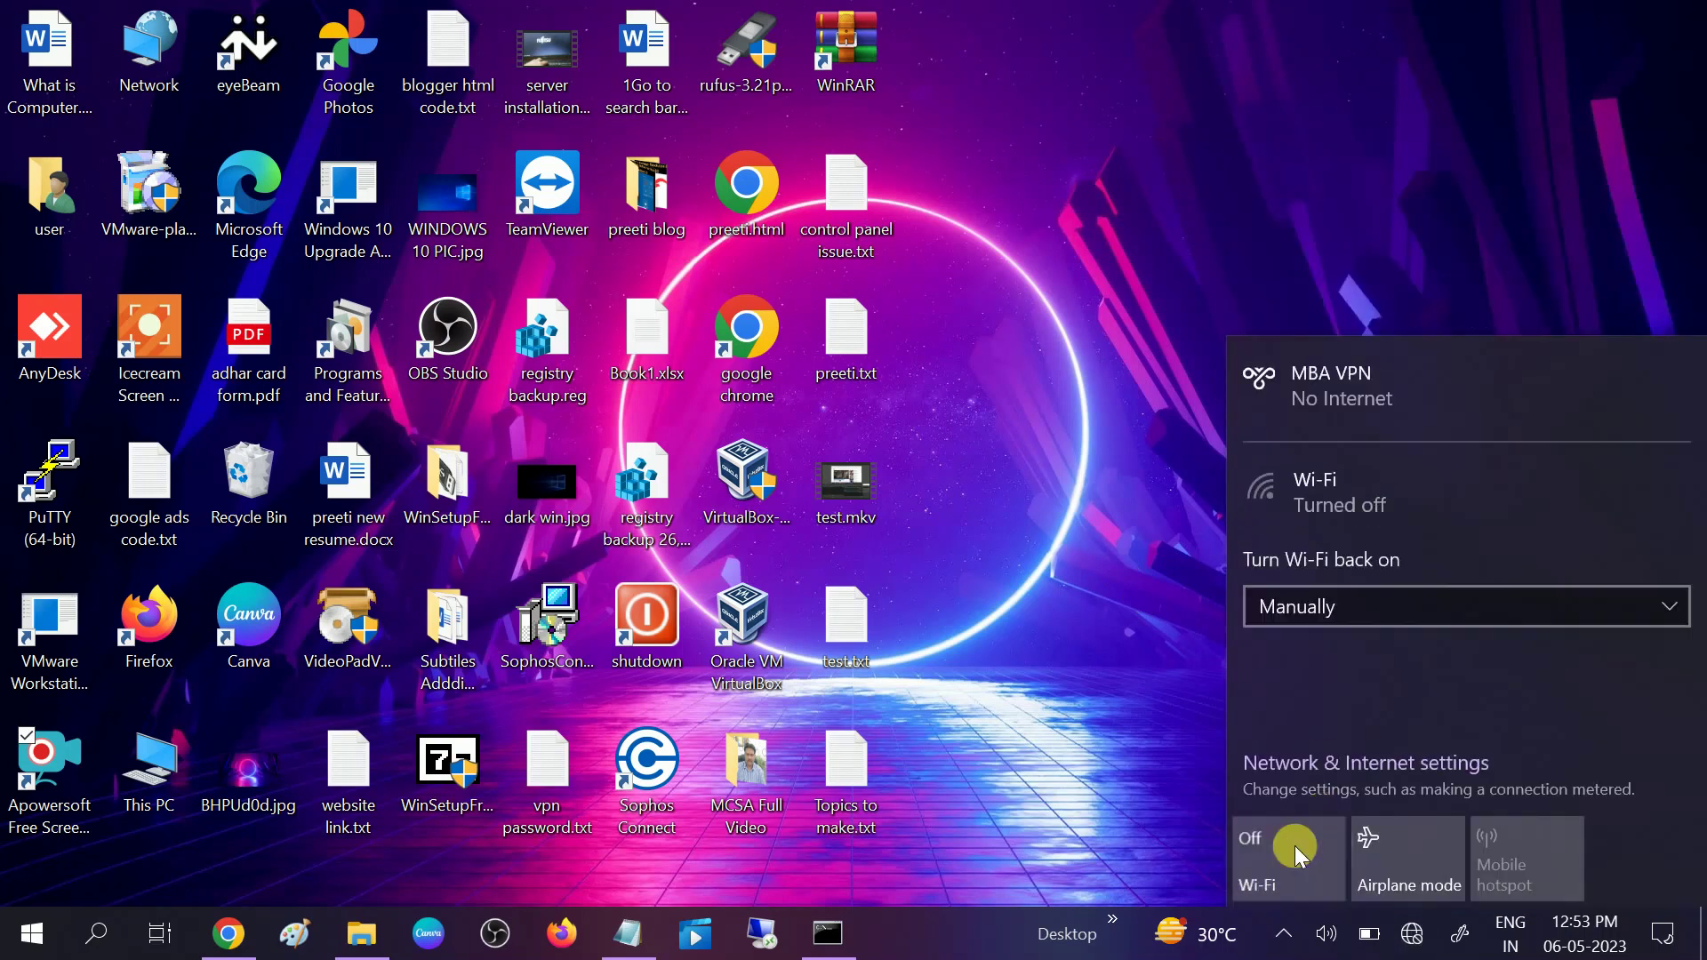
{"action": "left_click", "coordinate": [1295, 845]}
{"action": "left_click", "coordinate": [1326, 294]}
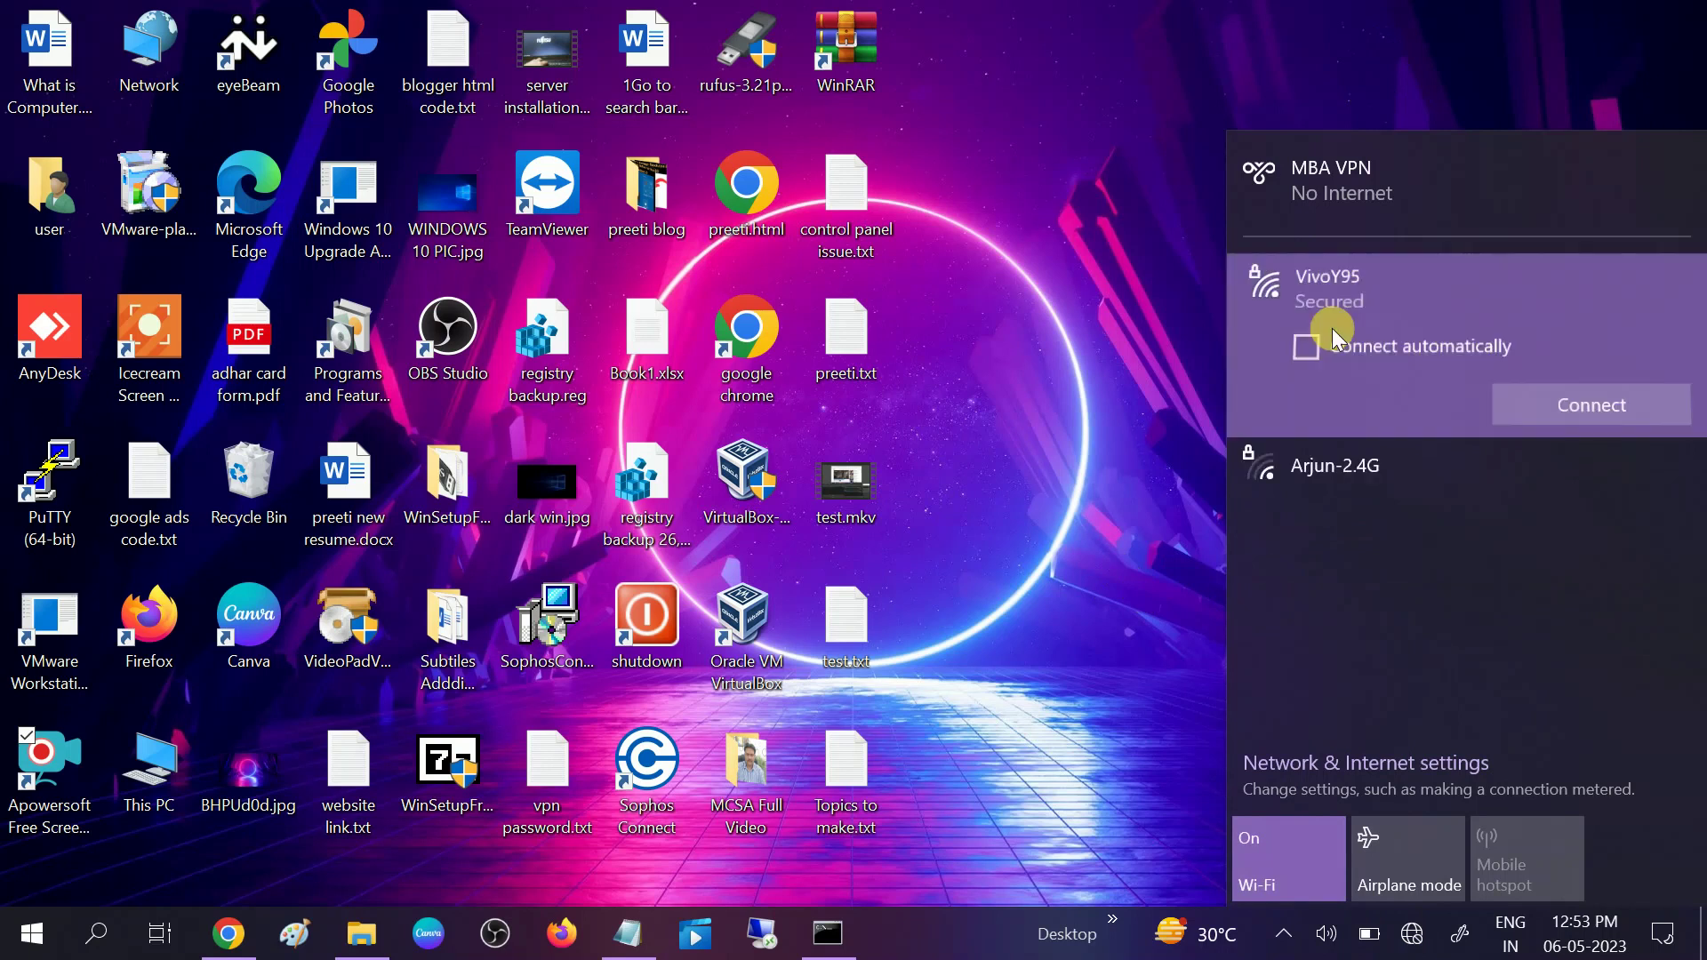
{"action": "left_click", "coordinate": [1557, 416]}
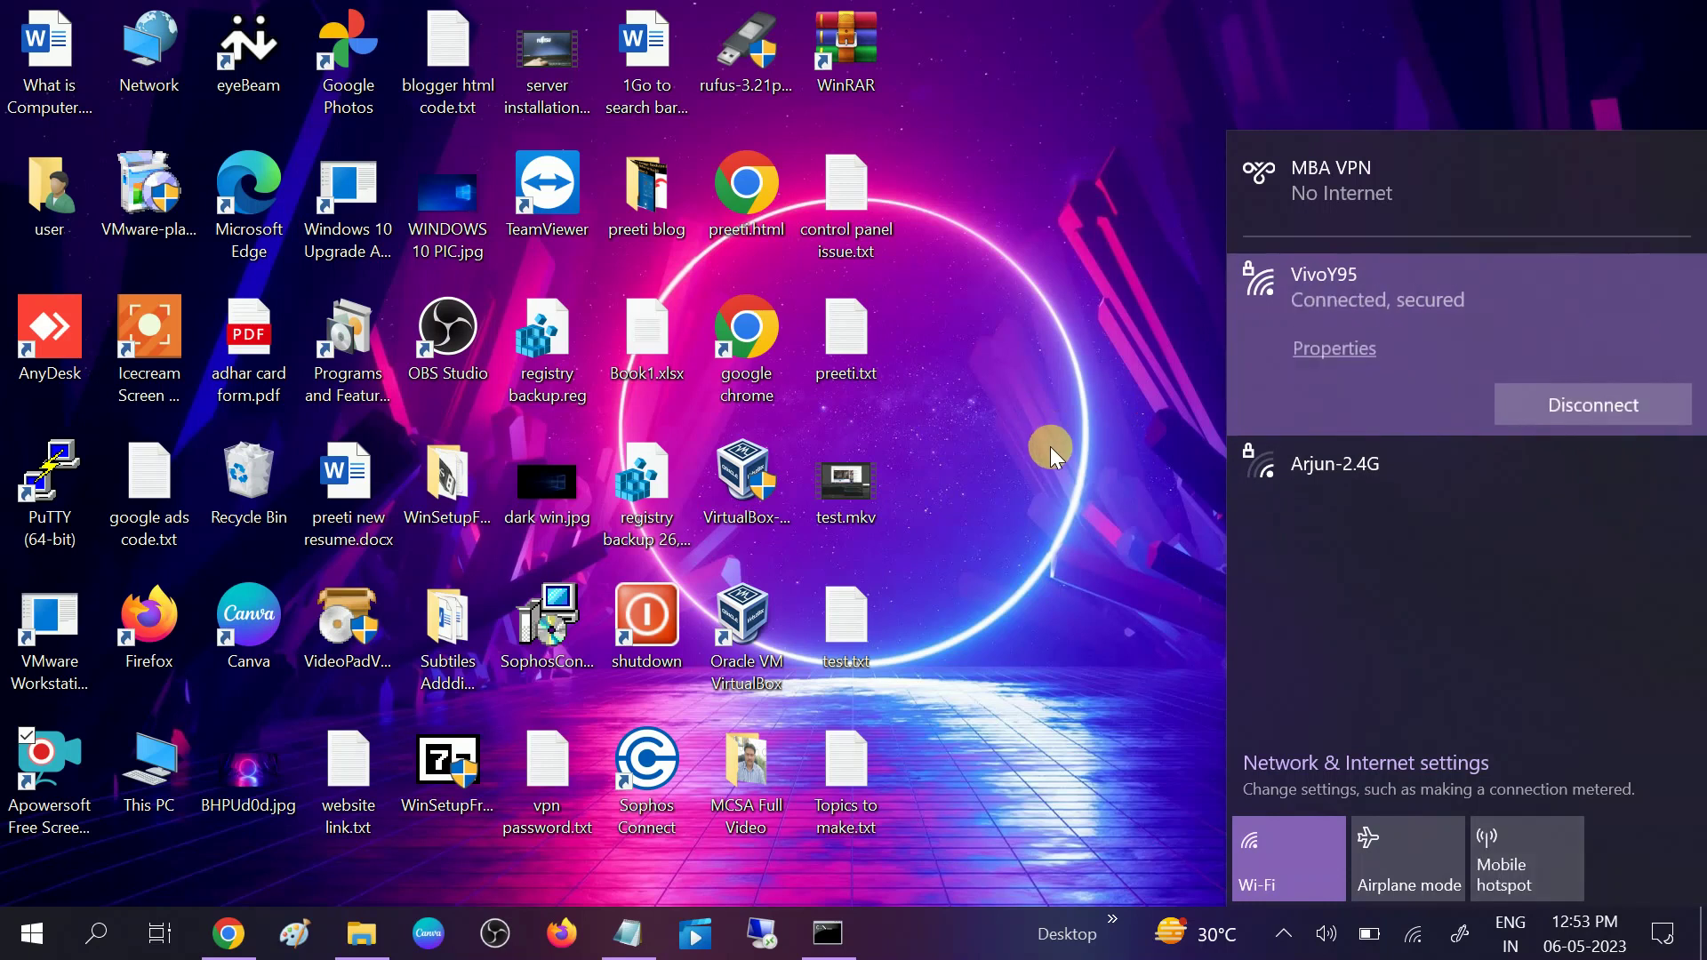
{"action": "left_click", "coordinate": [1049, 446]}
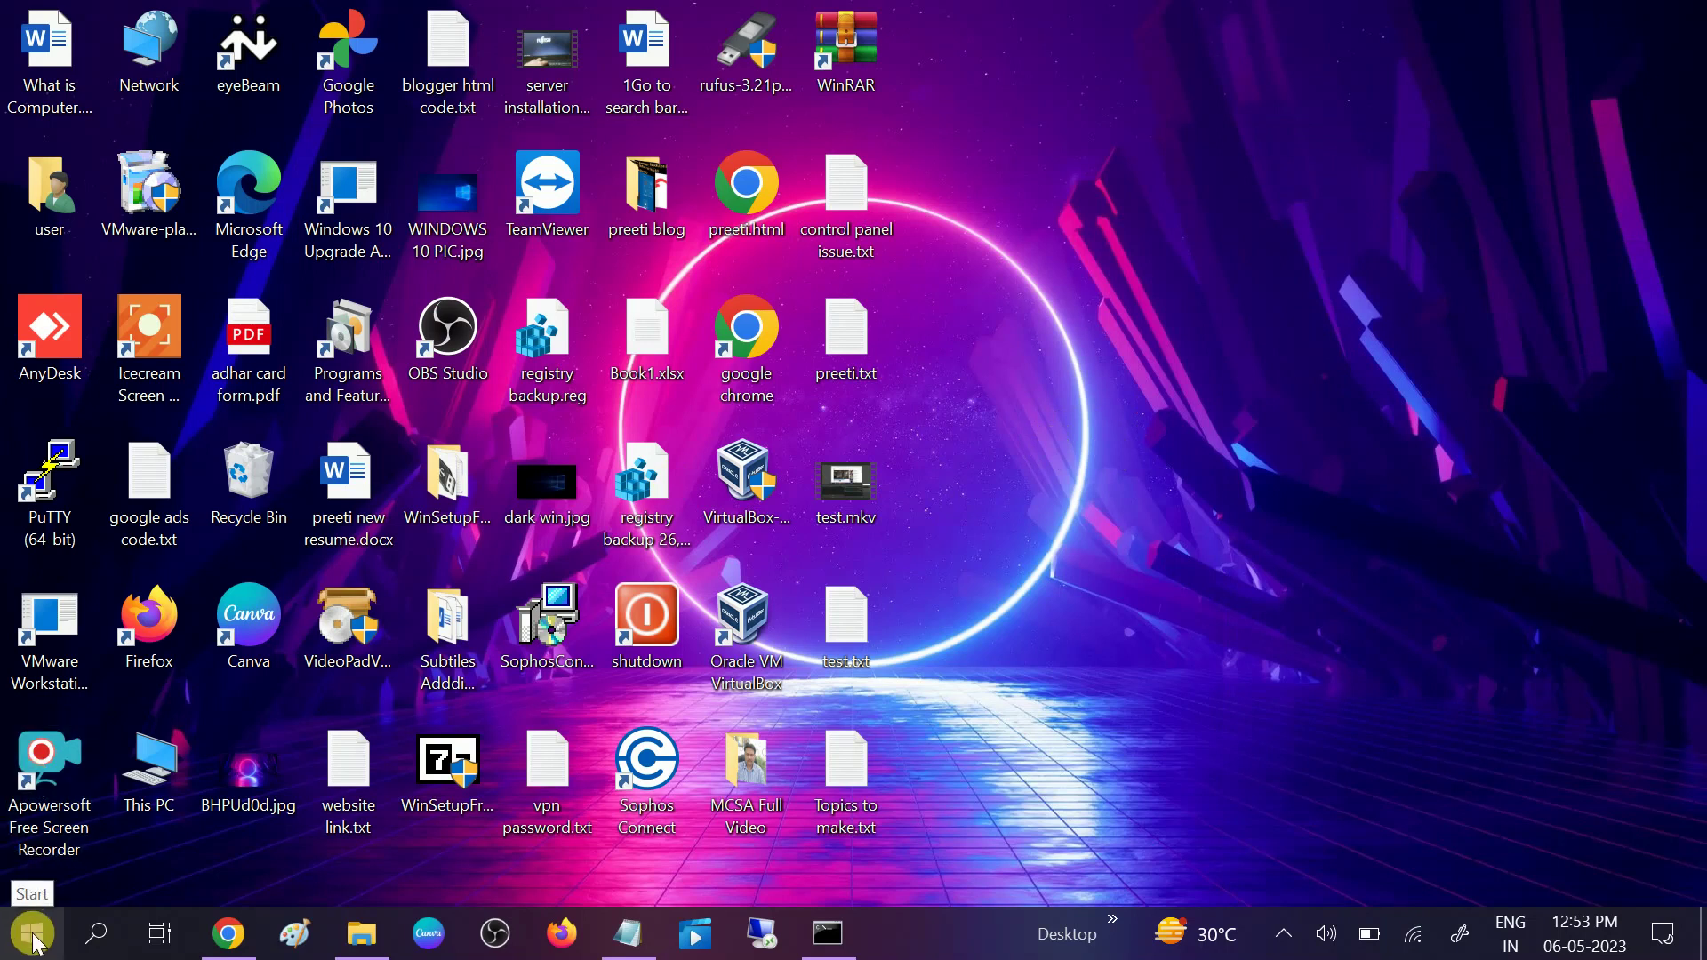
Search 'troub', open Troubleshoot settings, and expand Windows Update under Additional troubleshooters
{"action": "left_click", "coordinate": [100, 944]}
{"action": "type", "text": "tr"}
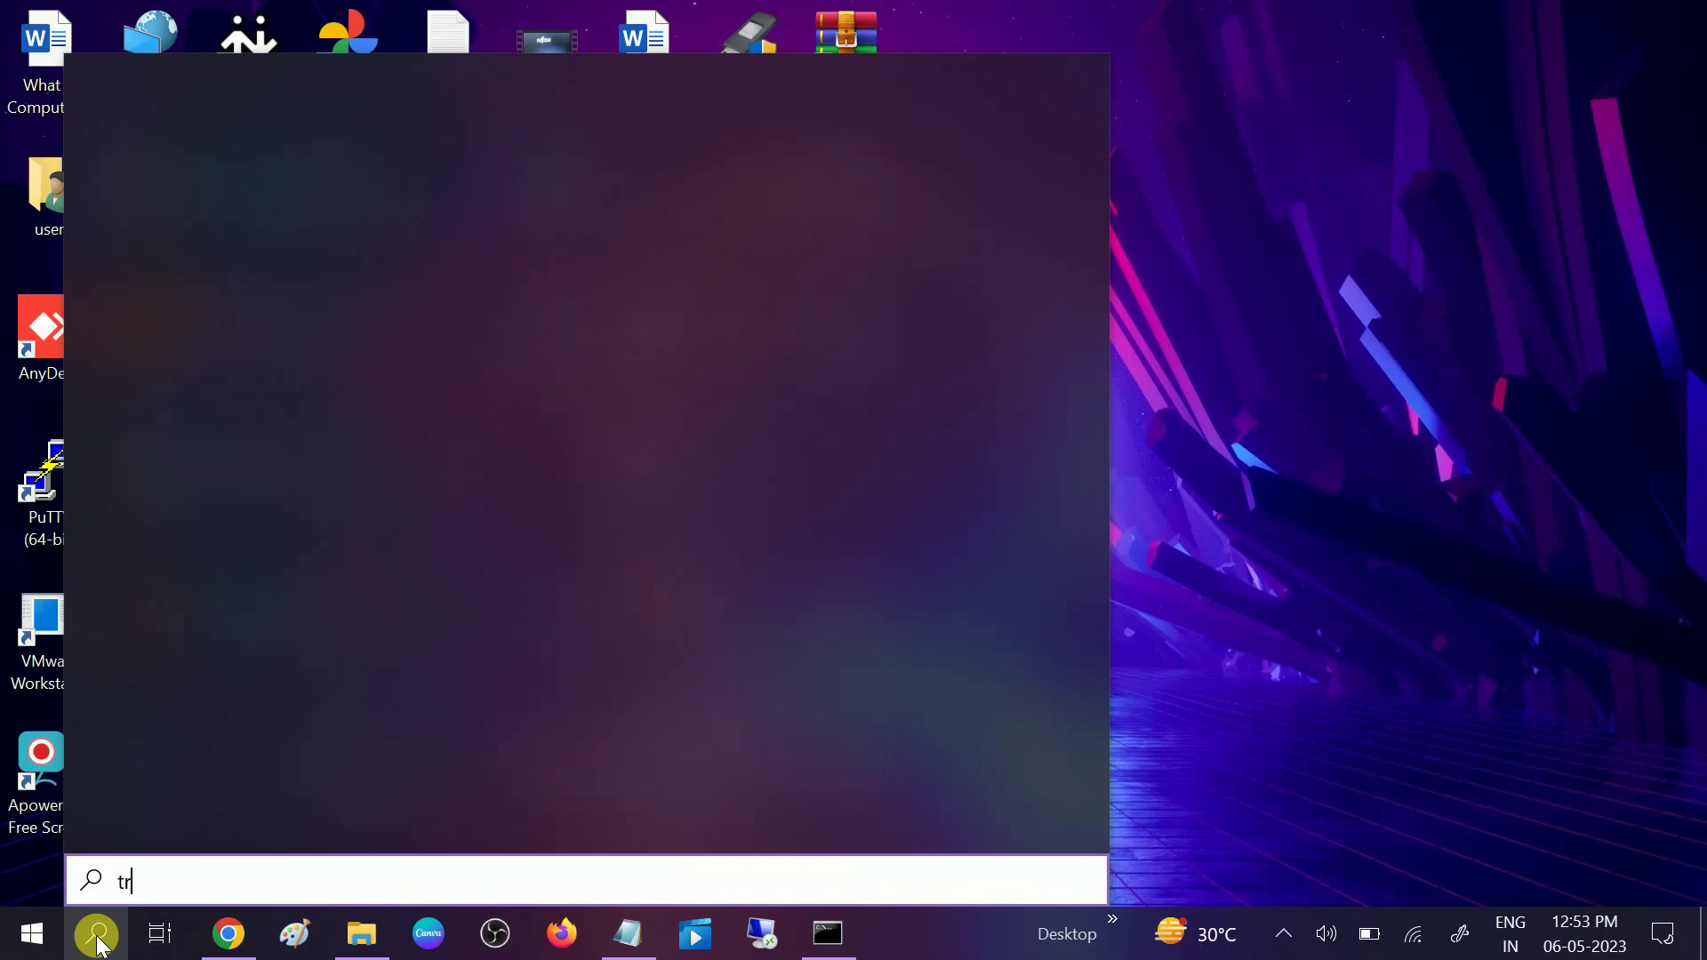
{"action": "type", "text": "oub"}
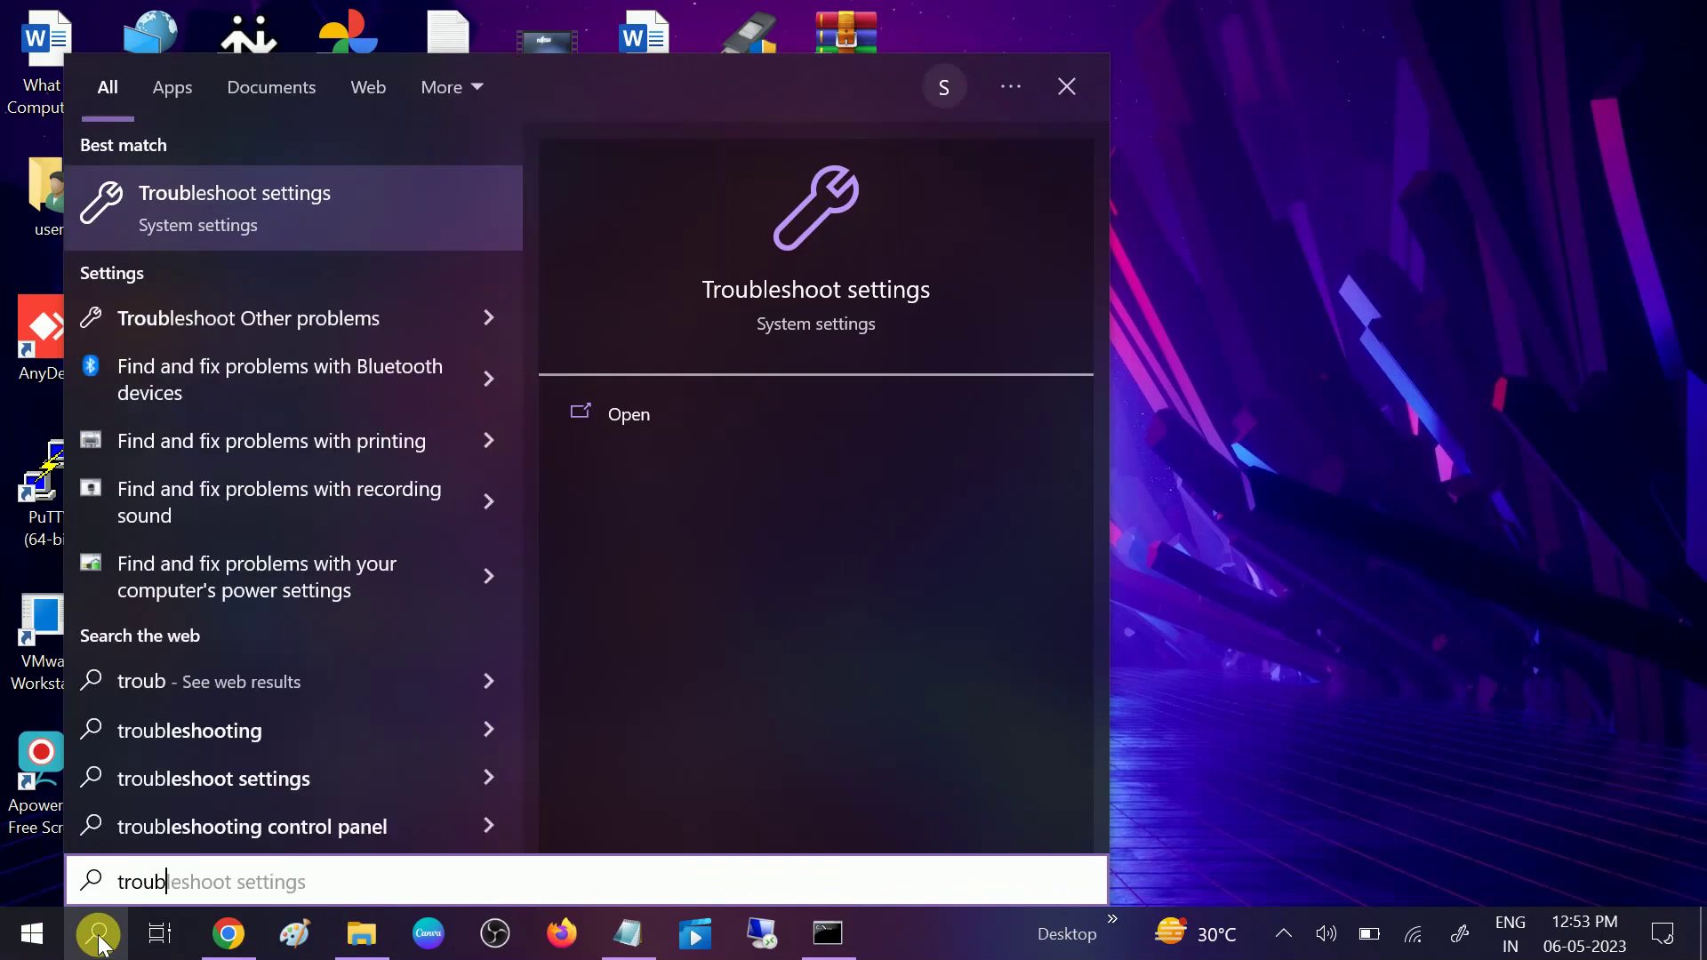
{"action": "left_click", "coordinate": [280, 207]}
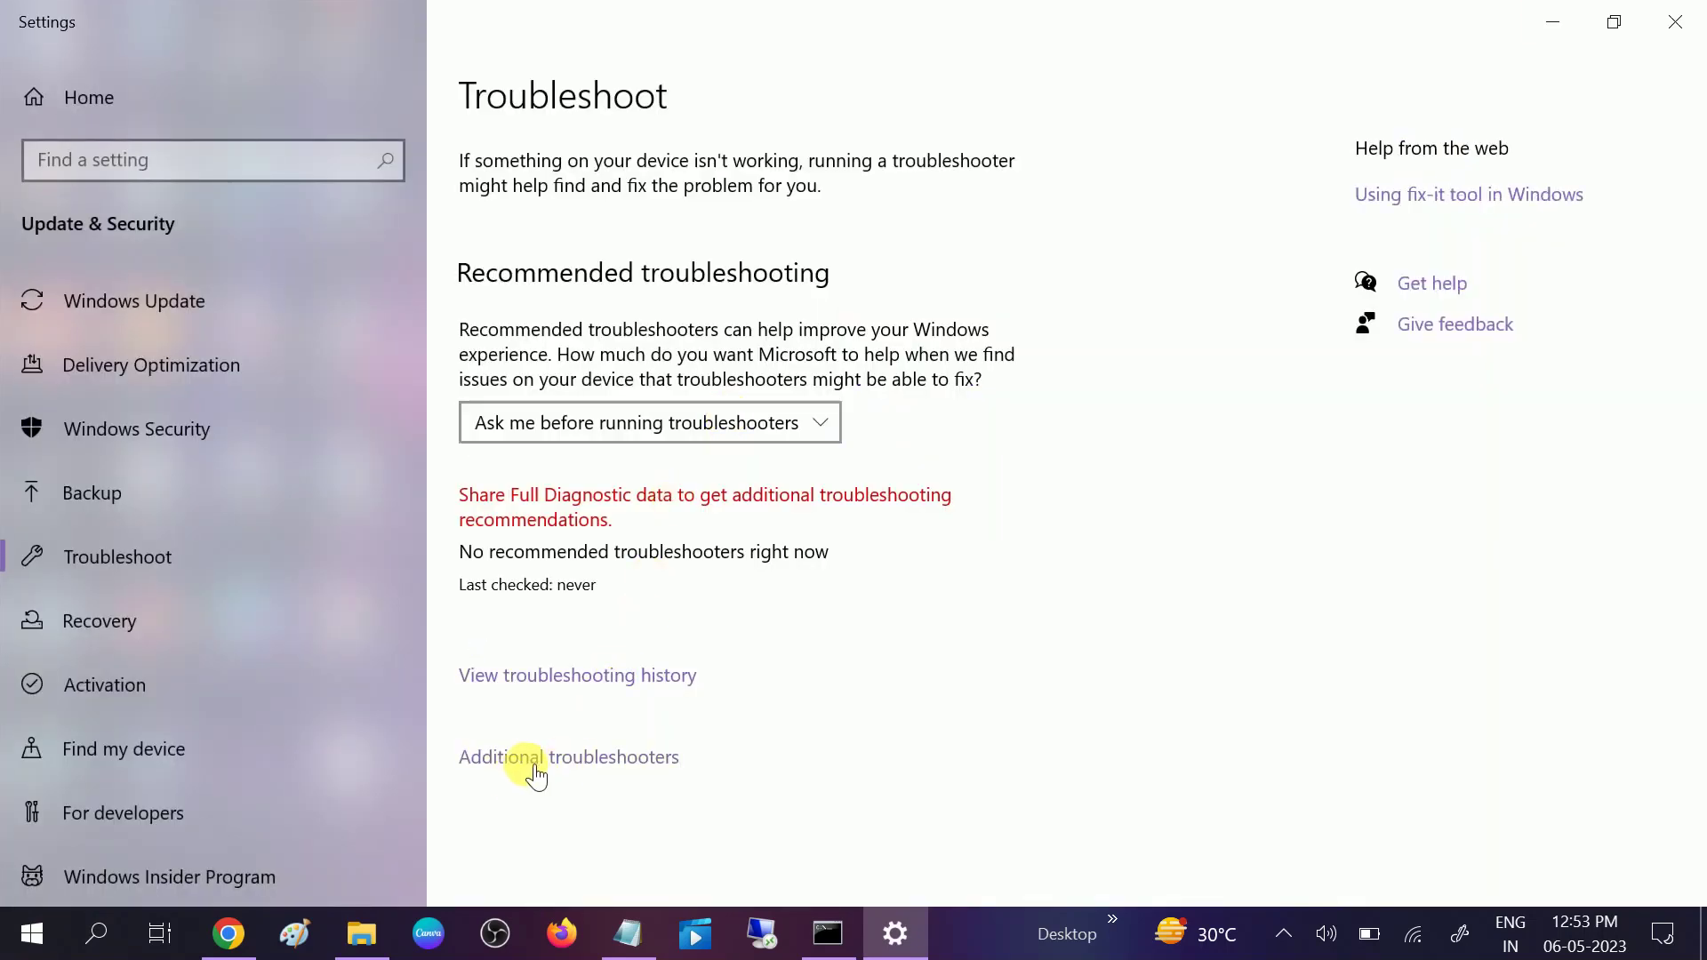
{"action": "left_click", "coordinate": [540, 761]}
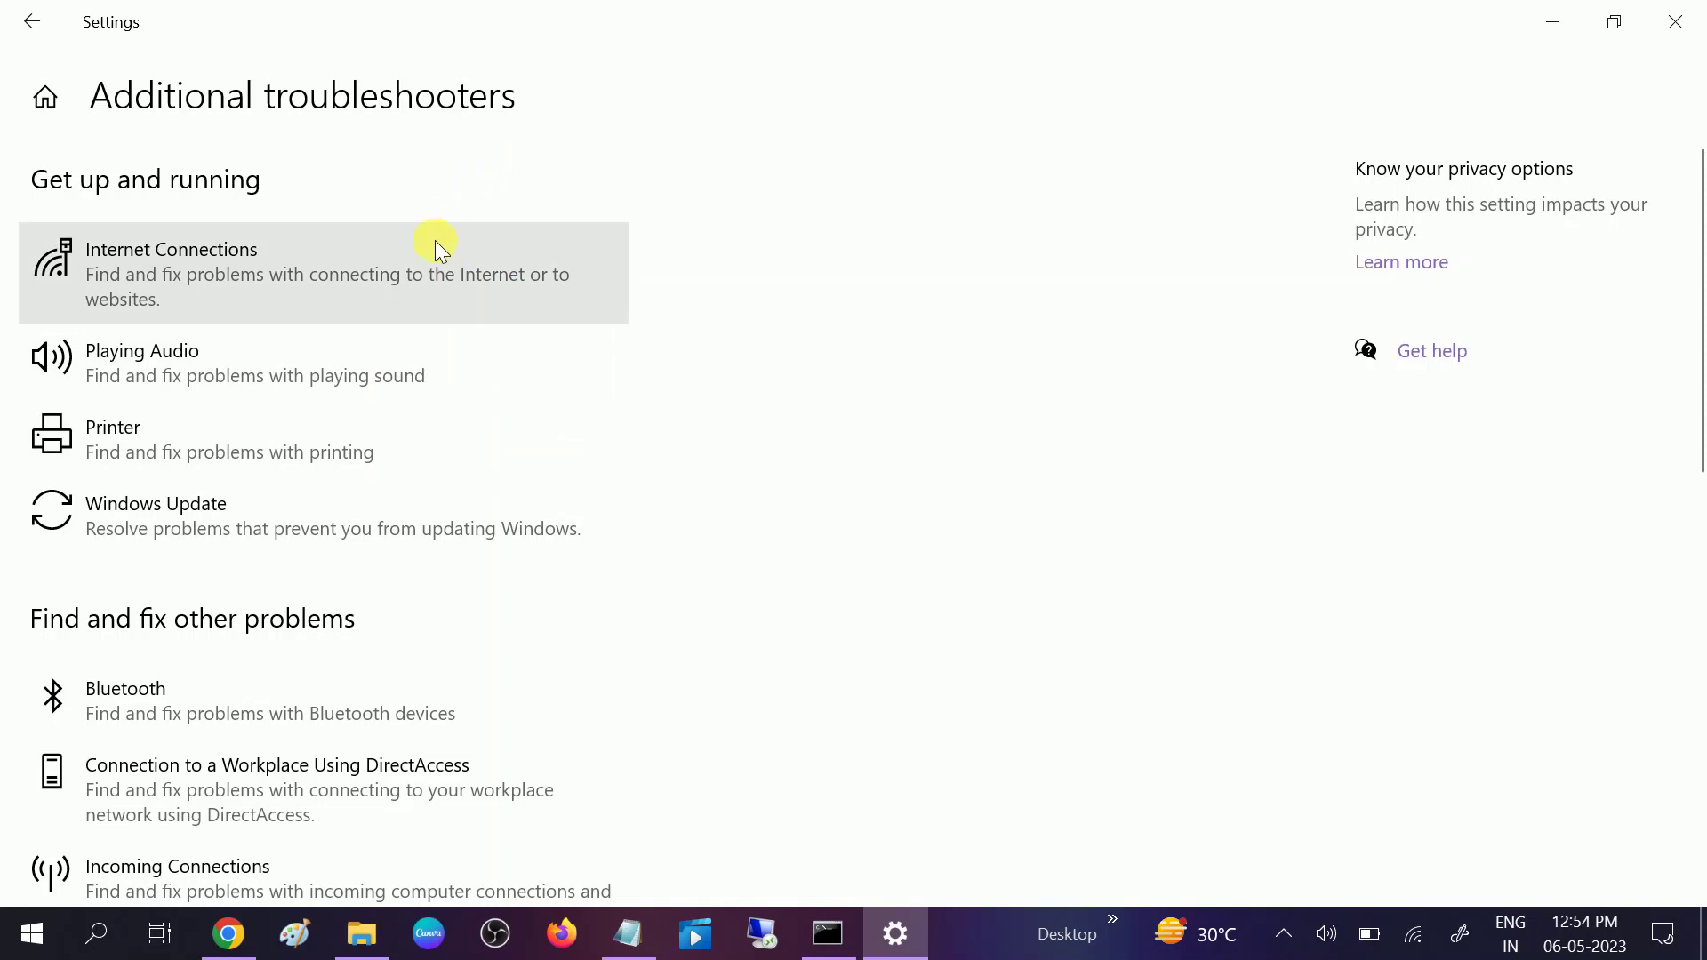
{"action": "scroll", "coordinate": [436, 240], "scroll_direction": "down", "scroll_amount": 1}
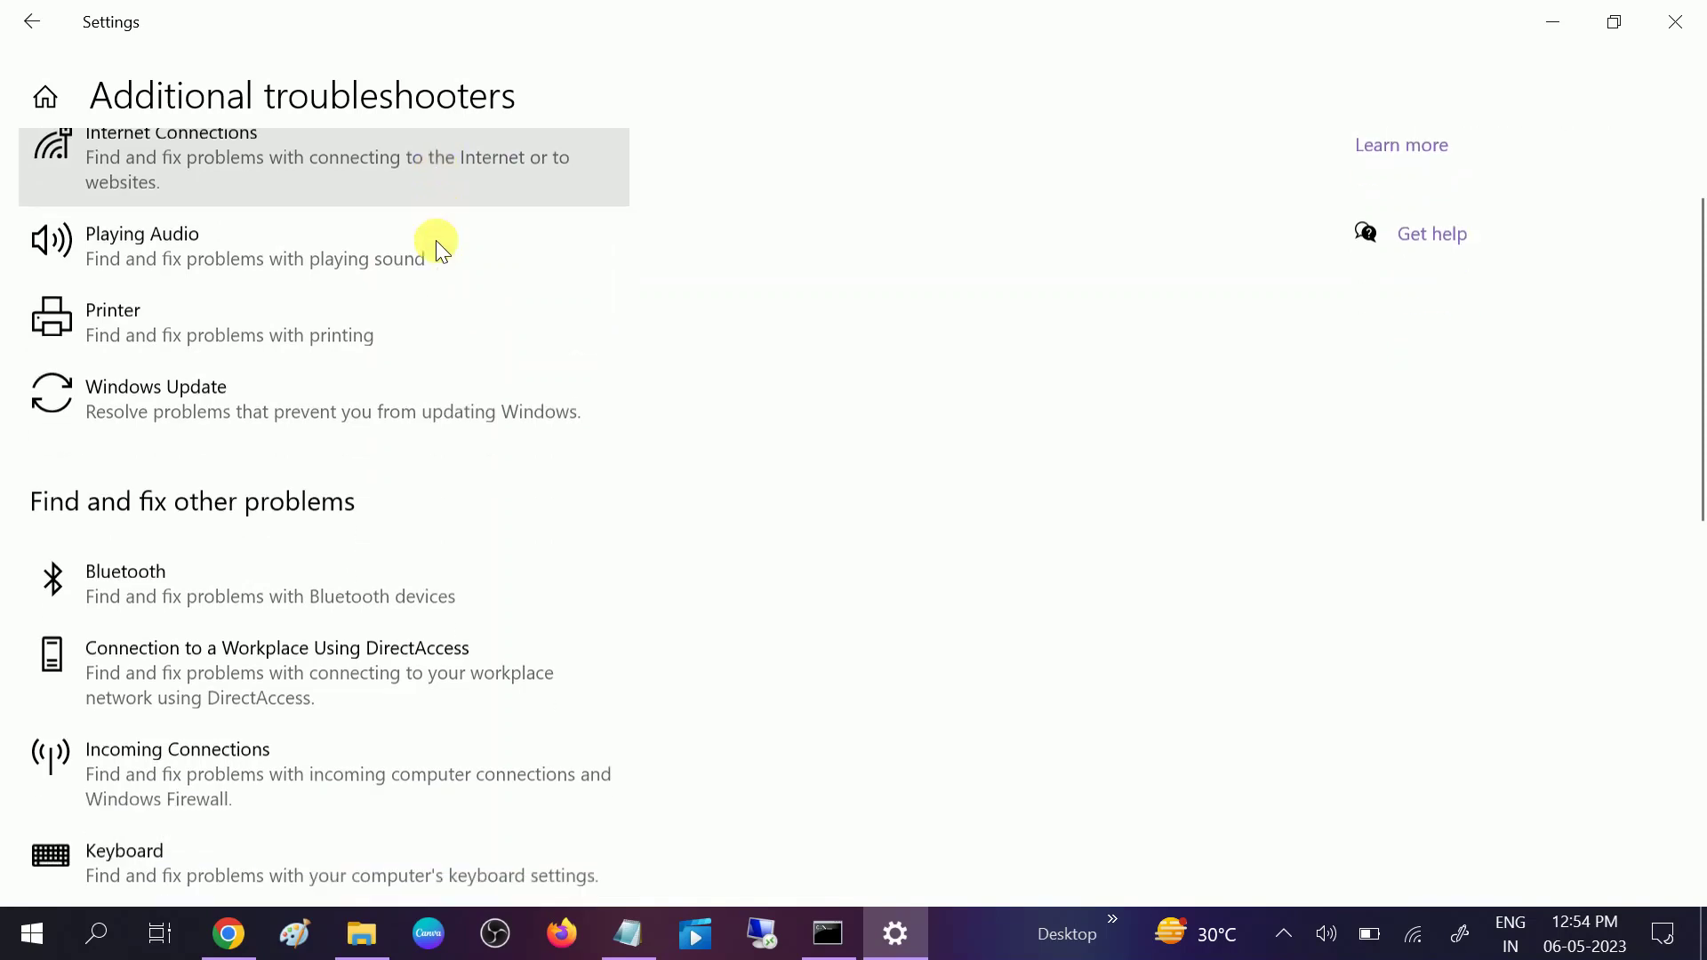
{"action": "left_click", "coordinate": [270, 404]}
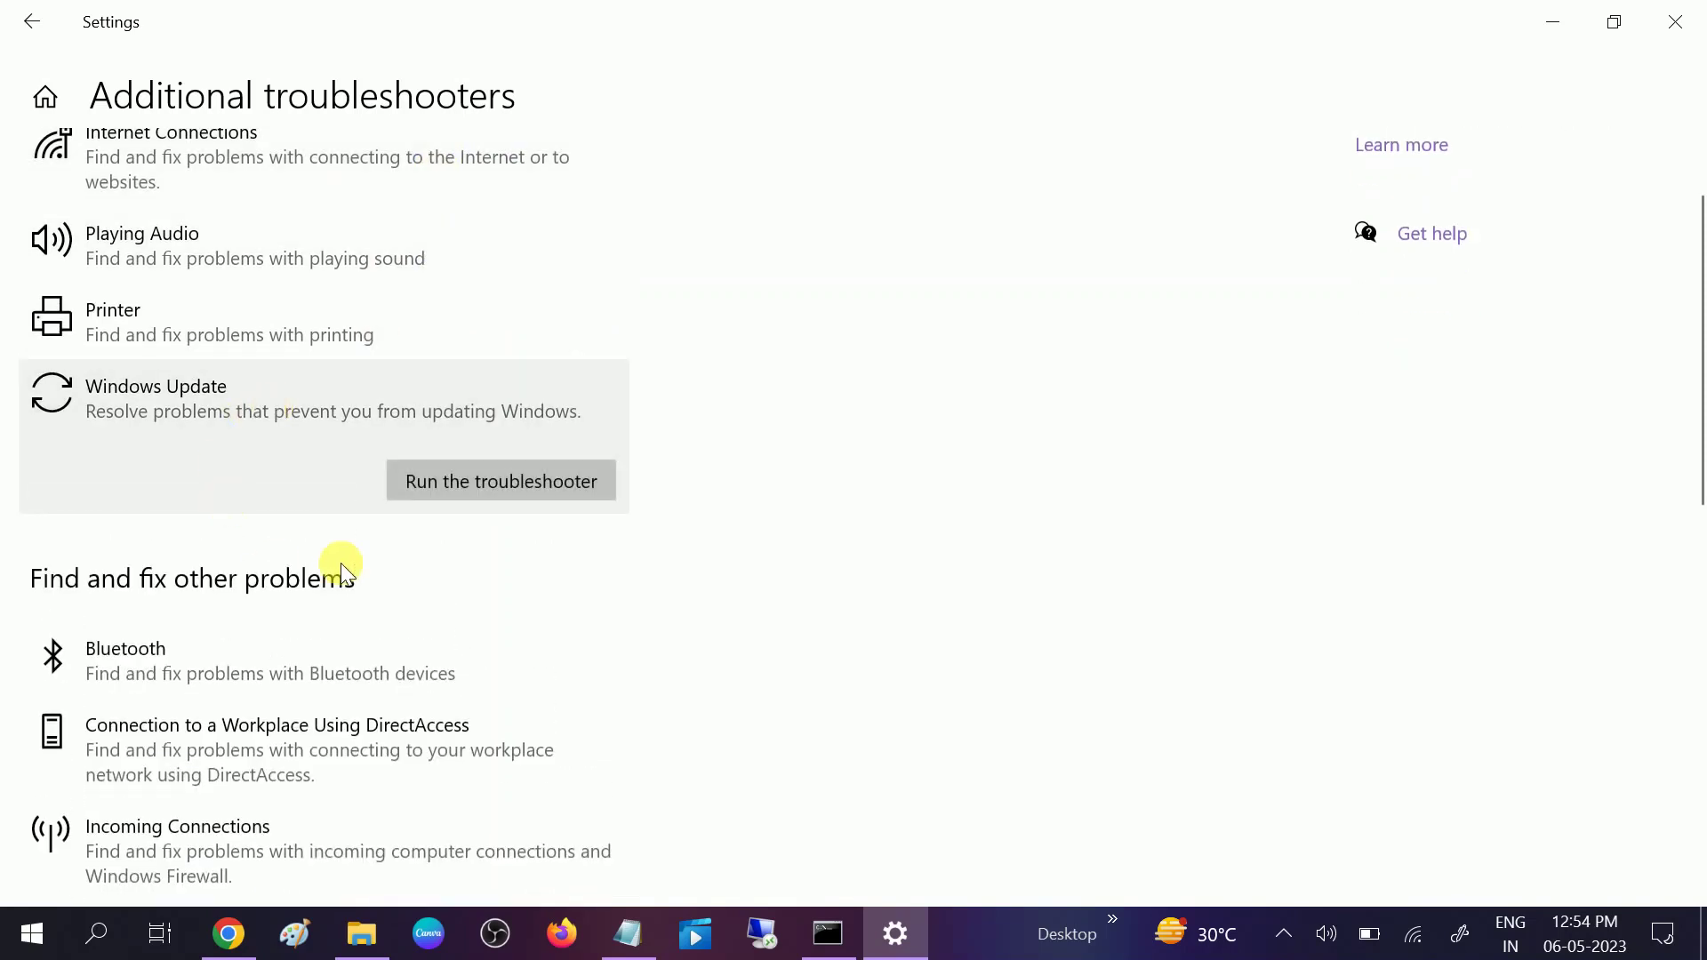
Run the Windows Update troubleshooter and close its 'couldn't identify the problem' result
{"action": "left_click", "coordinate": [496, 501]}
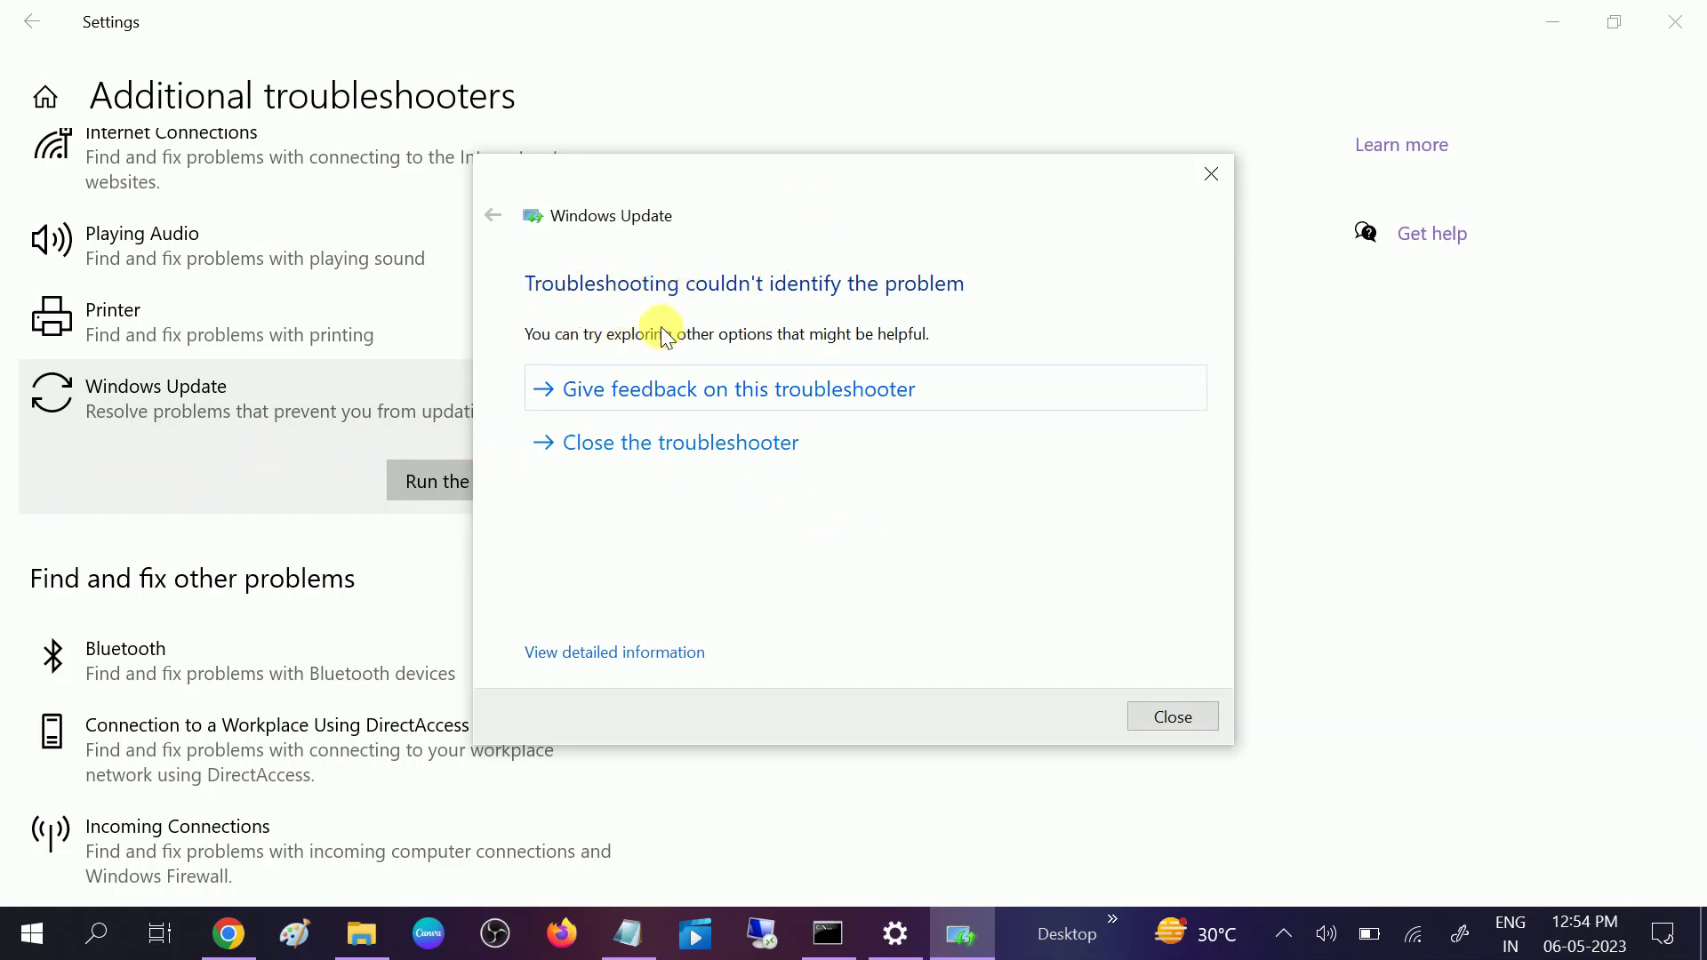
{"action": "left_click", "coordinate": [1154, 720]}
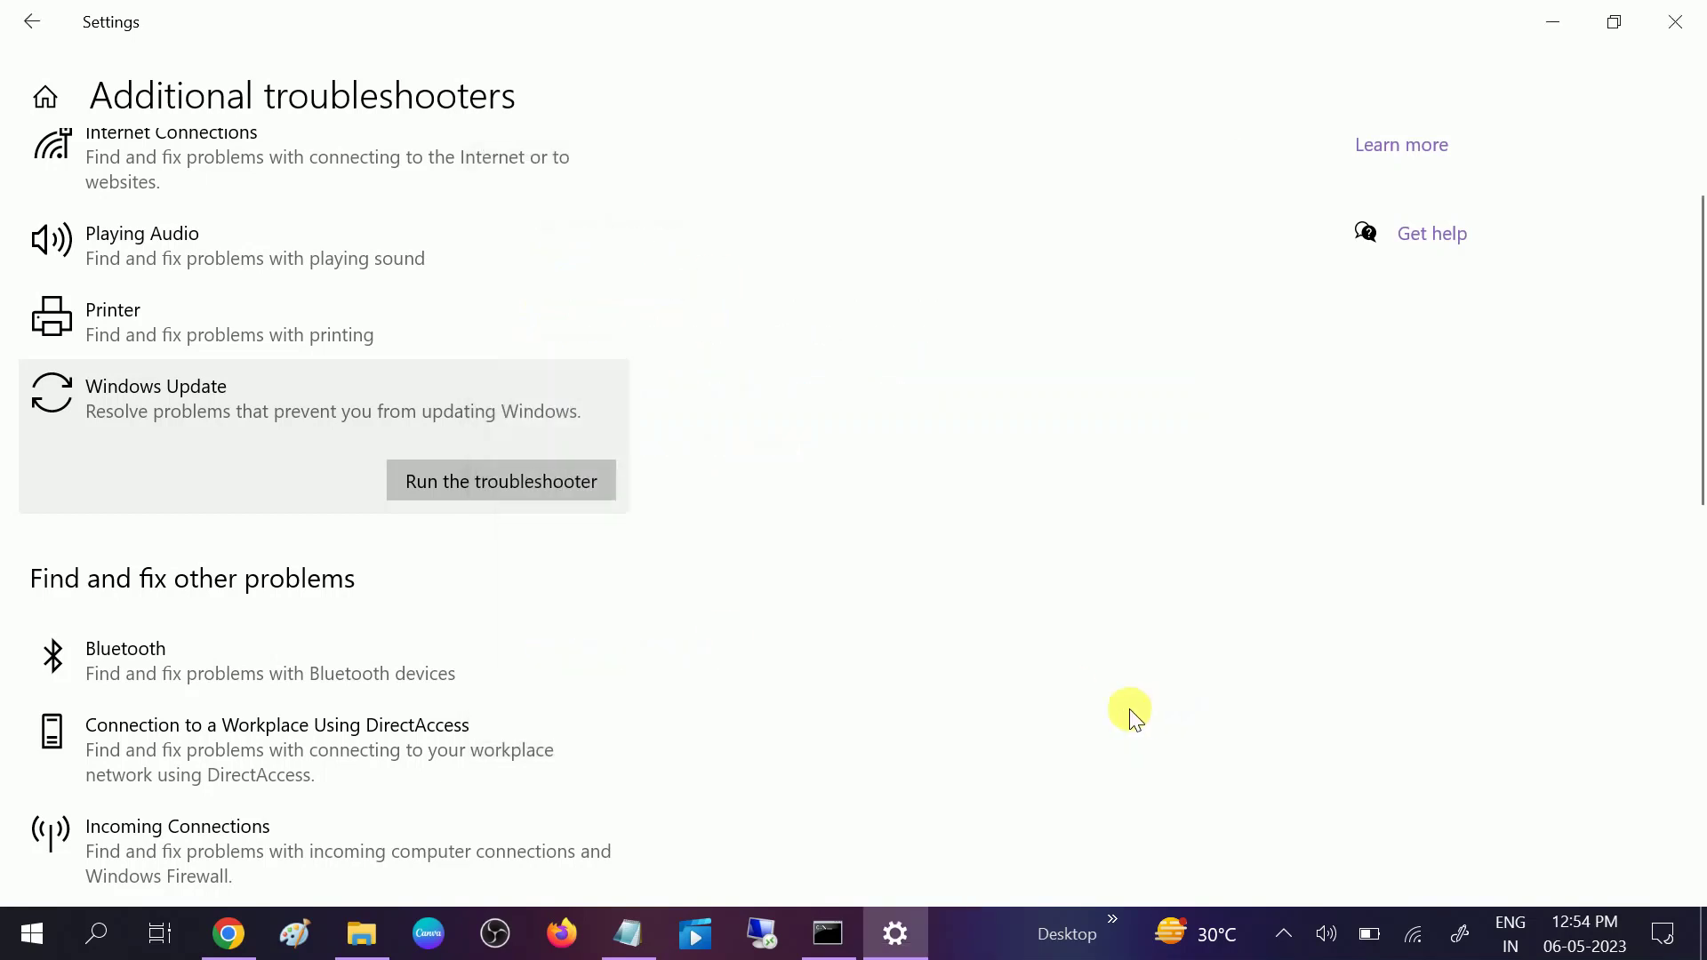
Close the Settings window and refresh the desktop
{"action": "left_click", "coordinate": [28, 944]}
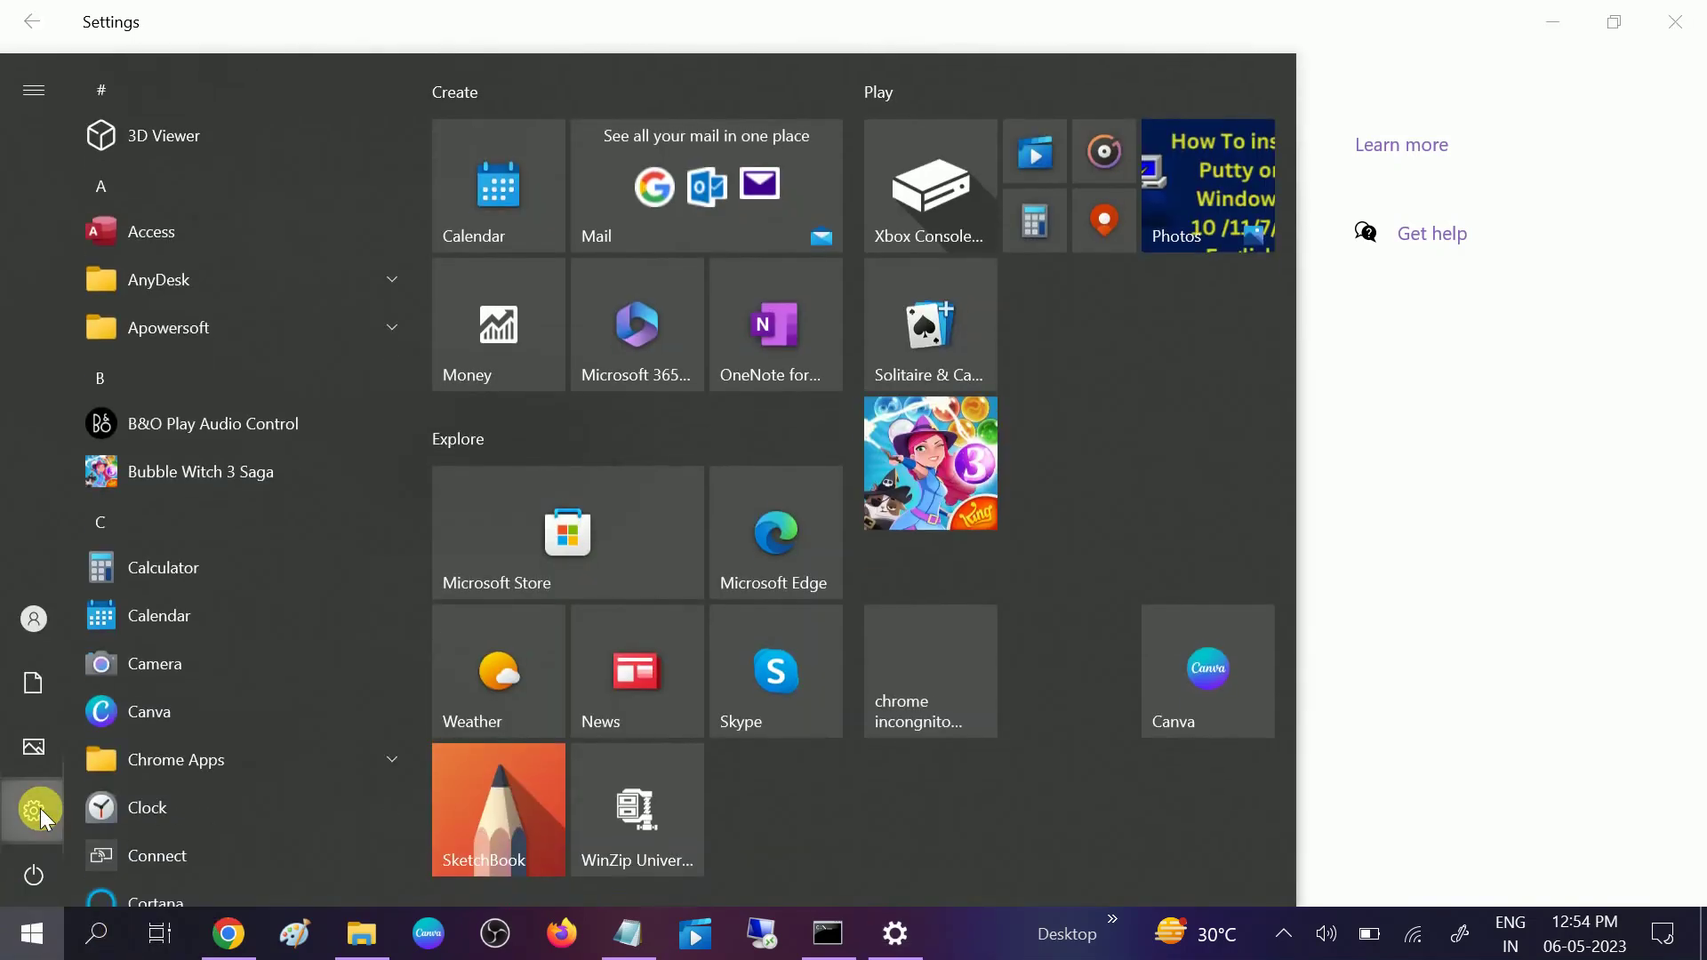
{"action": "left_click", "coordinate": [40, 808]}
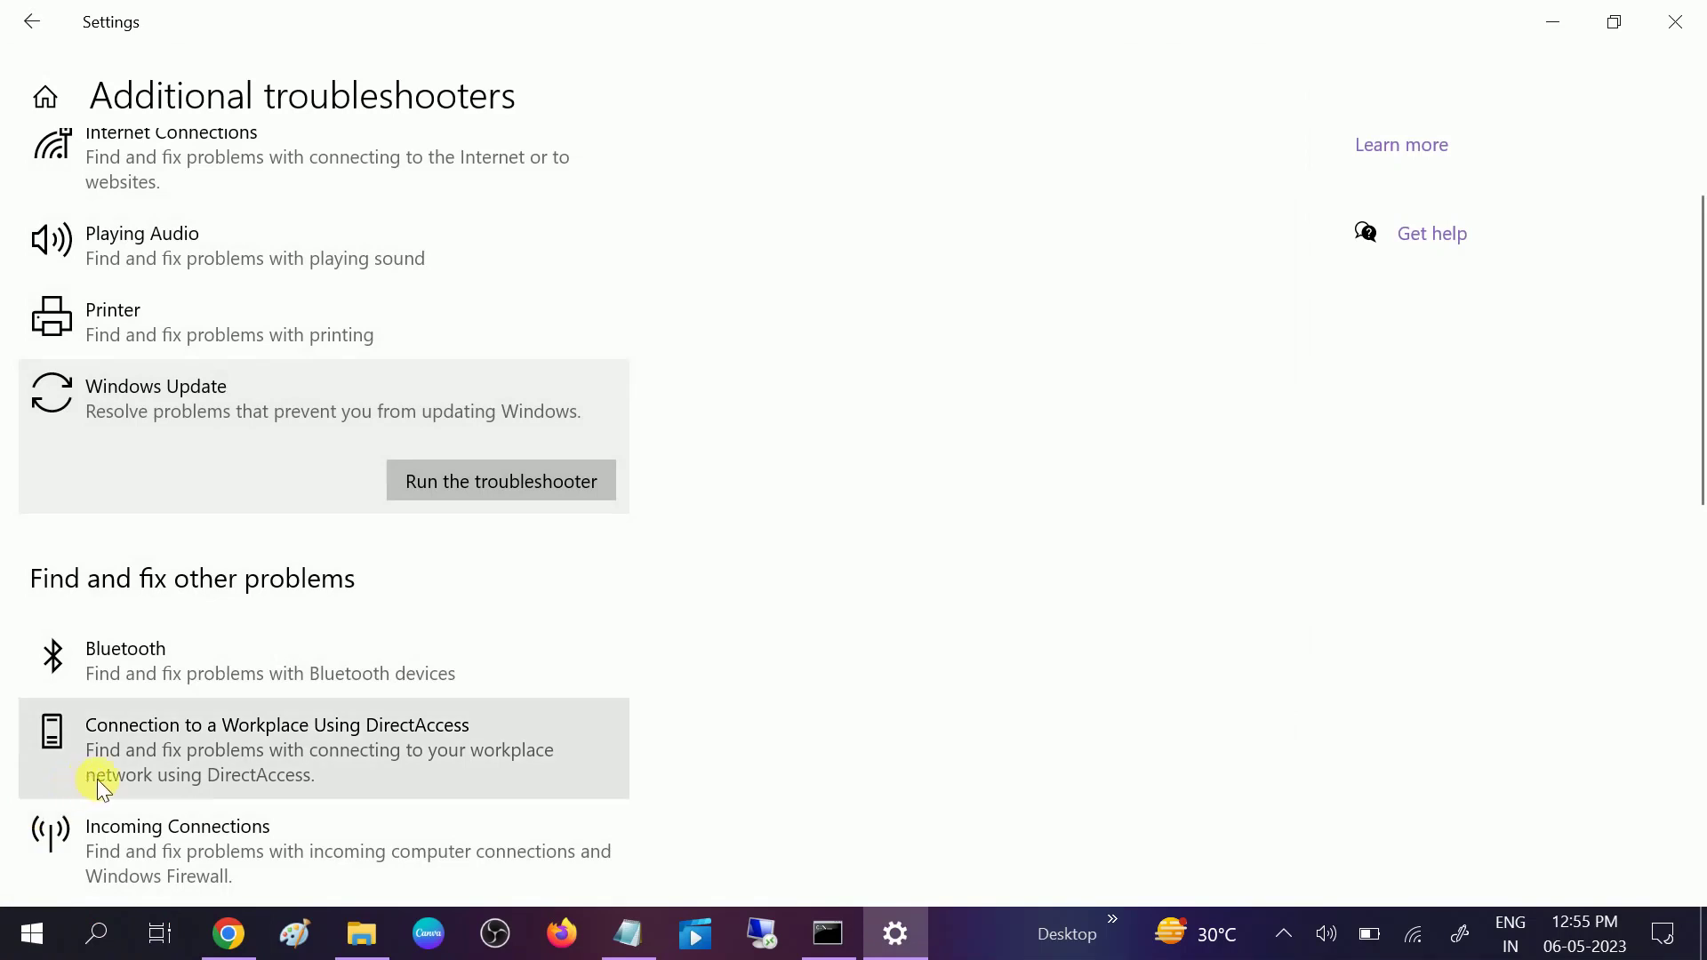
{"action": "key", "text": "alt+F4"}
{"action": "right_click", "coordinate": [1298, 306]}
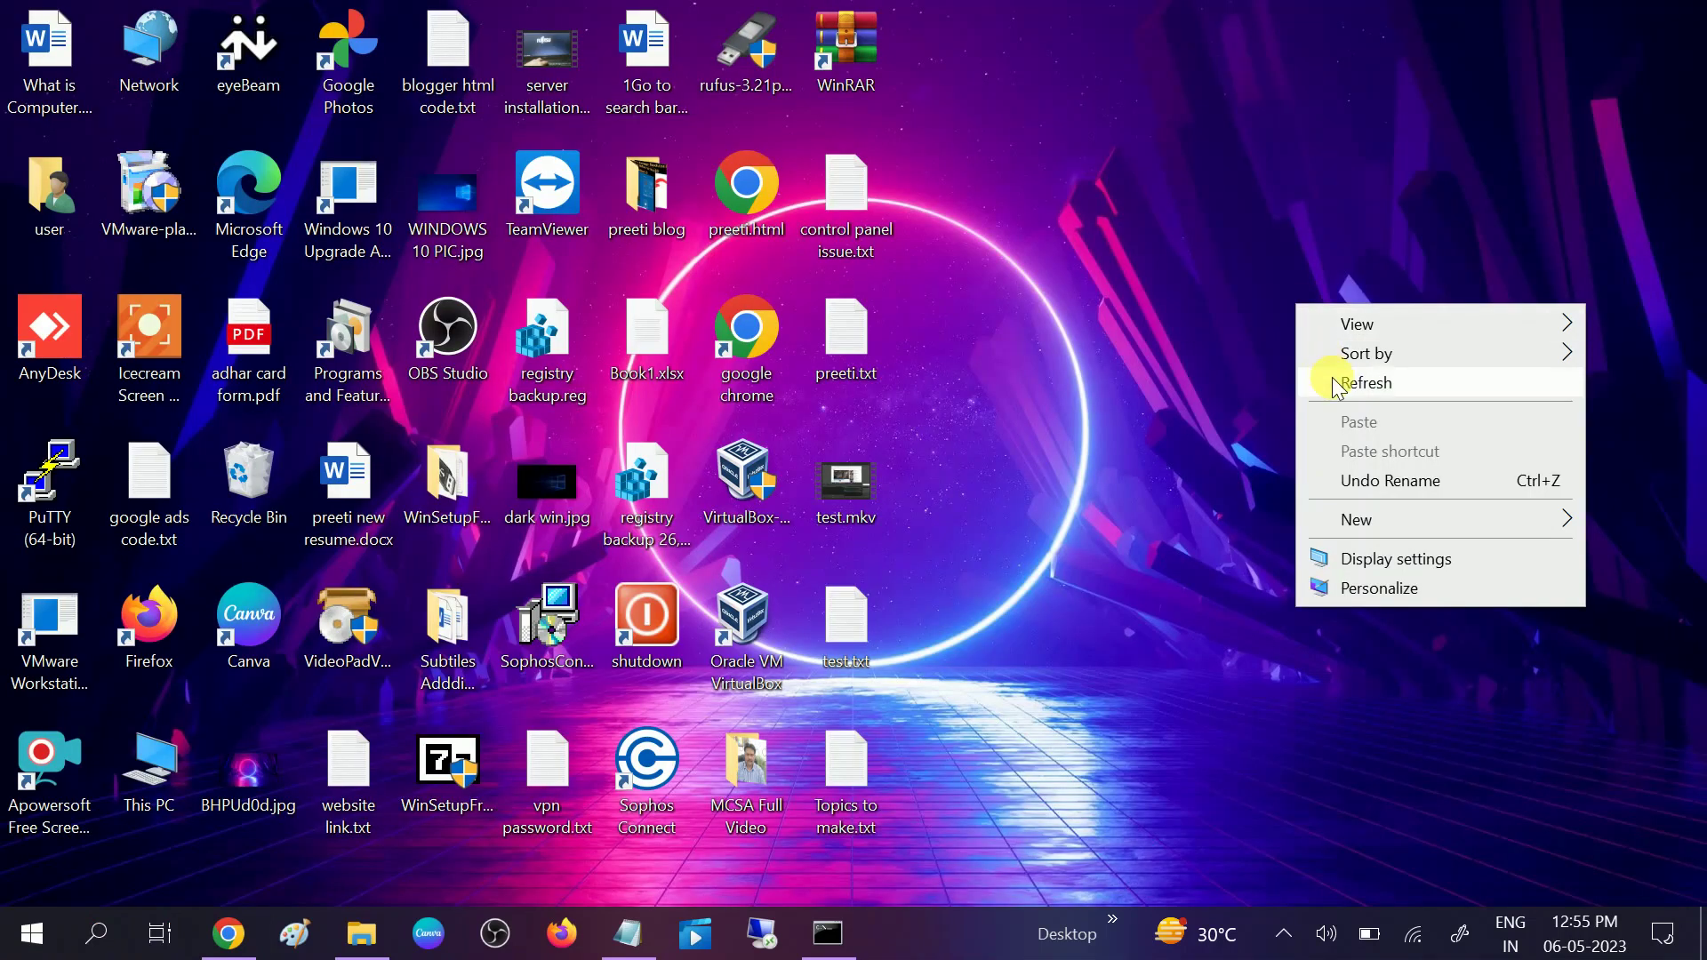
{"action": "left_click", "coordinate": [1333, 382]}
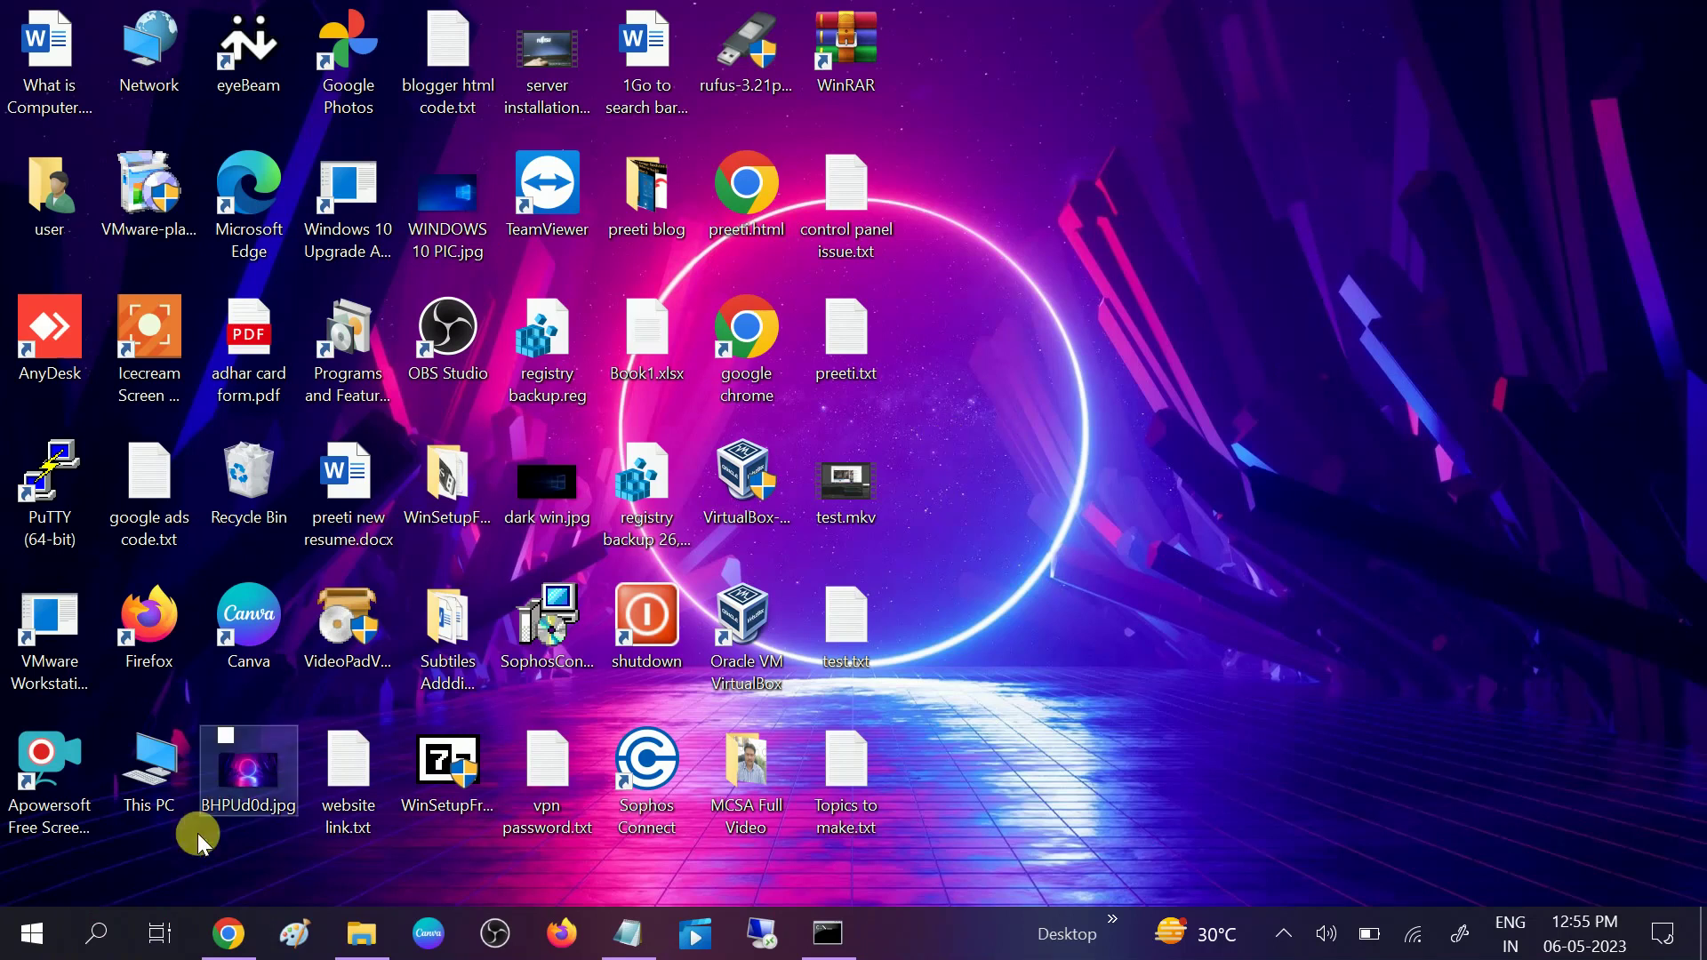
Search 'devi' and launch Device Manager
{"action": "left_click", "coordinate": [96, 934]}
{"action": "type", "text": "devi"}
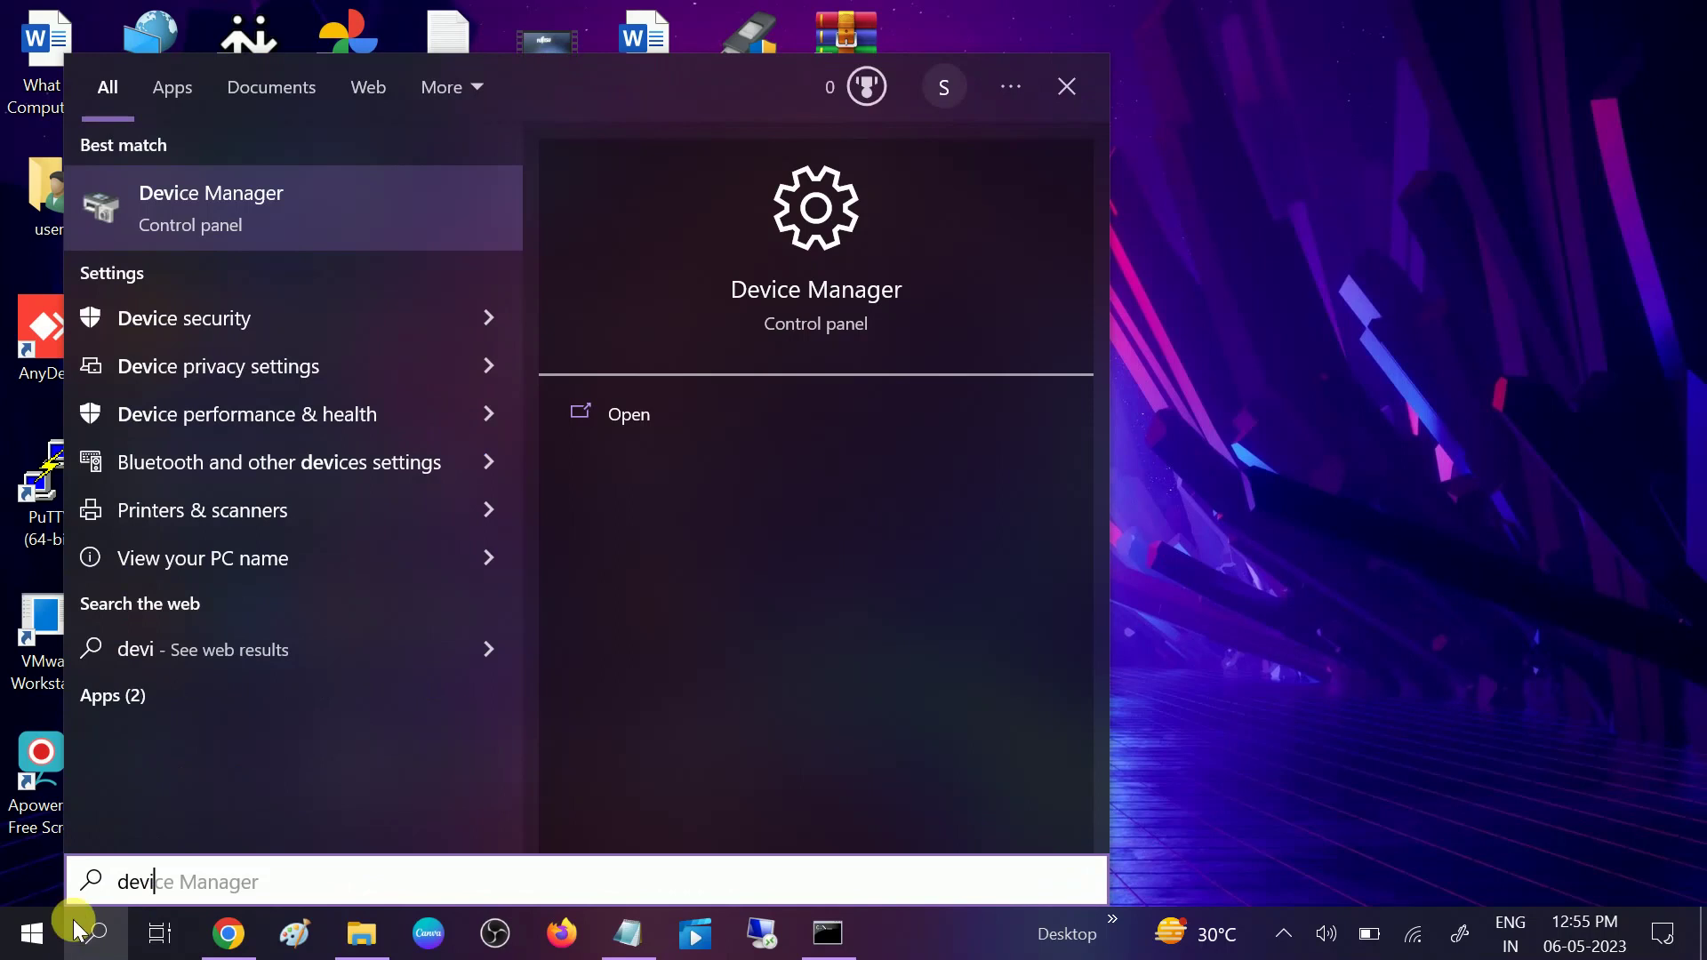
{"action": "left_click", "coordinate": [275, 206]}
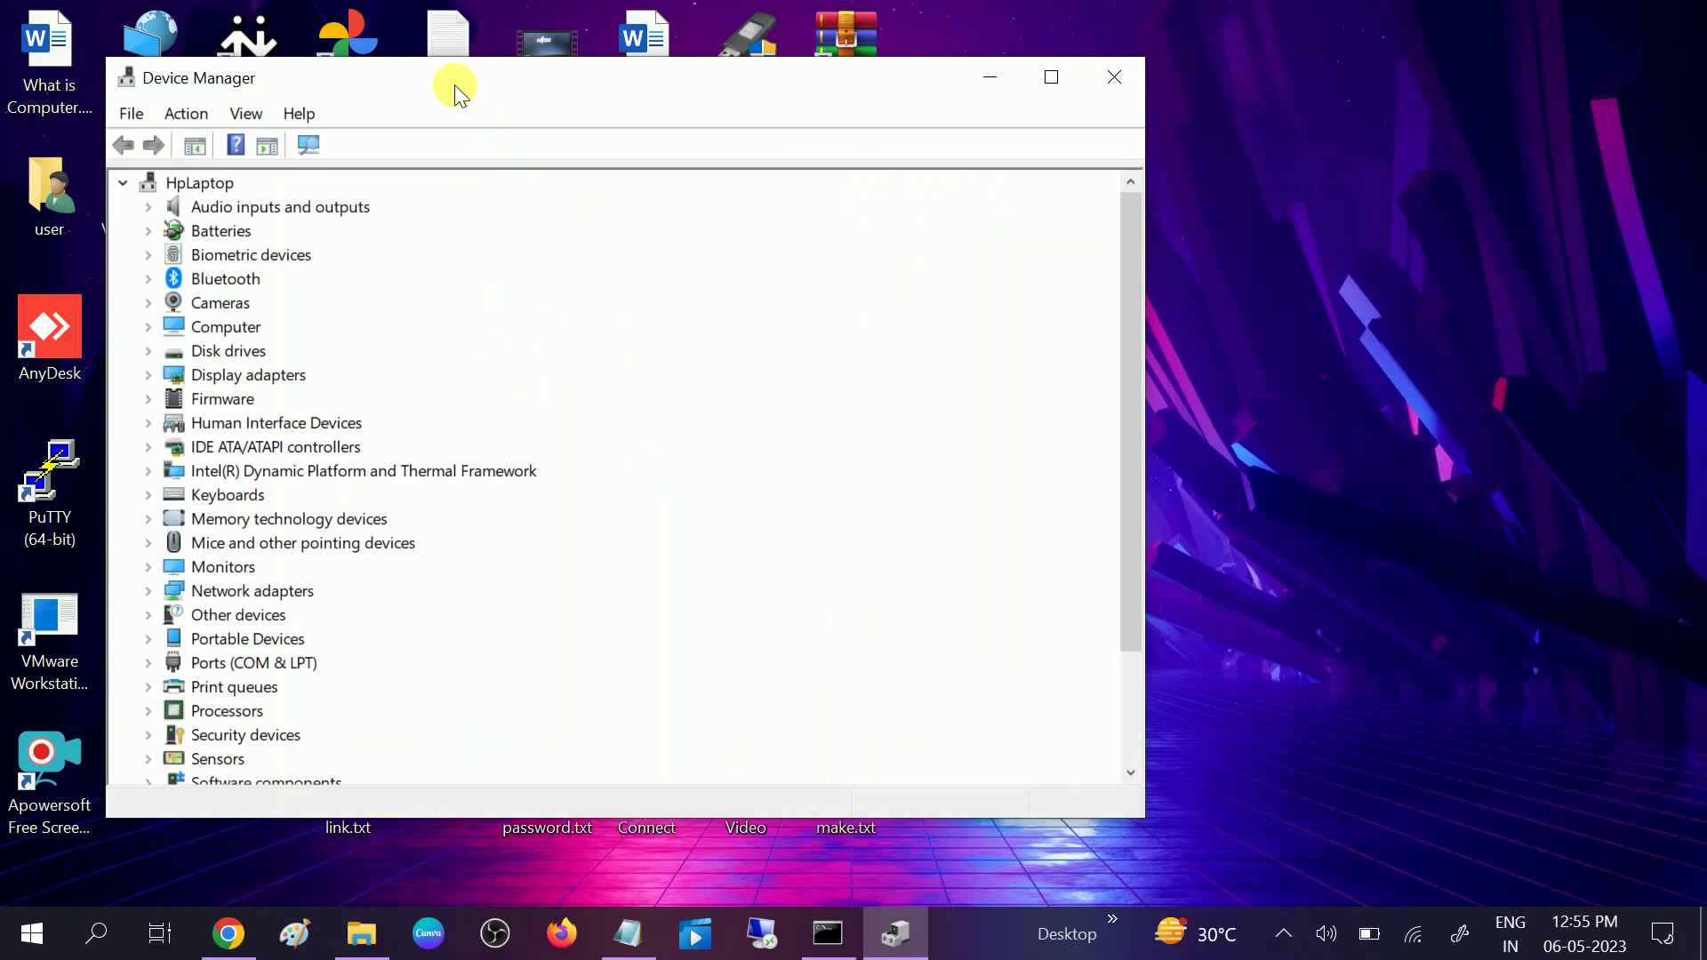
Search automatically for a newer Intel(R) HD Graphics 620 driver and dismiss the result
{"action": "left_click_drag", "start_coordinate": [455, 85], "coordinate": [798, 99]}
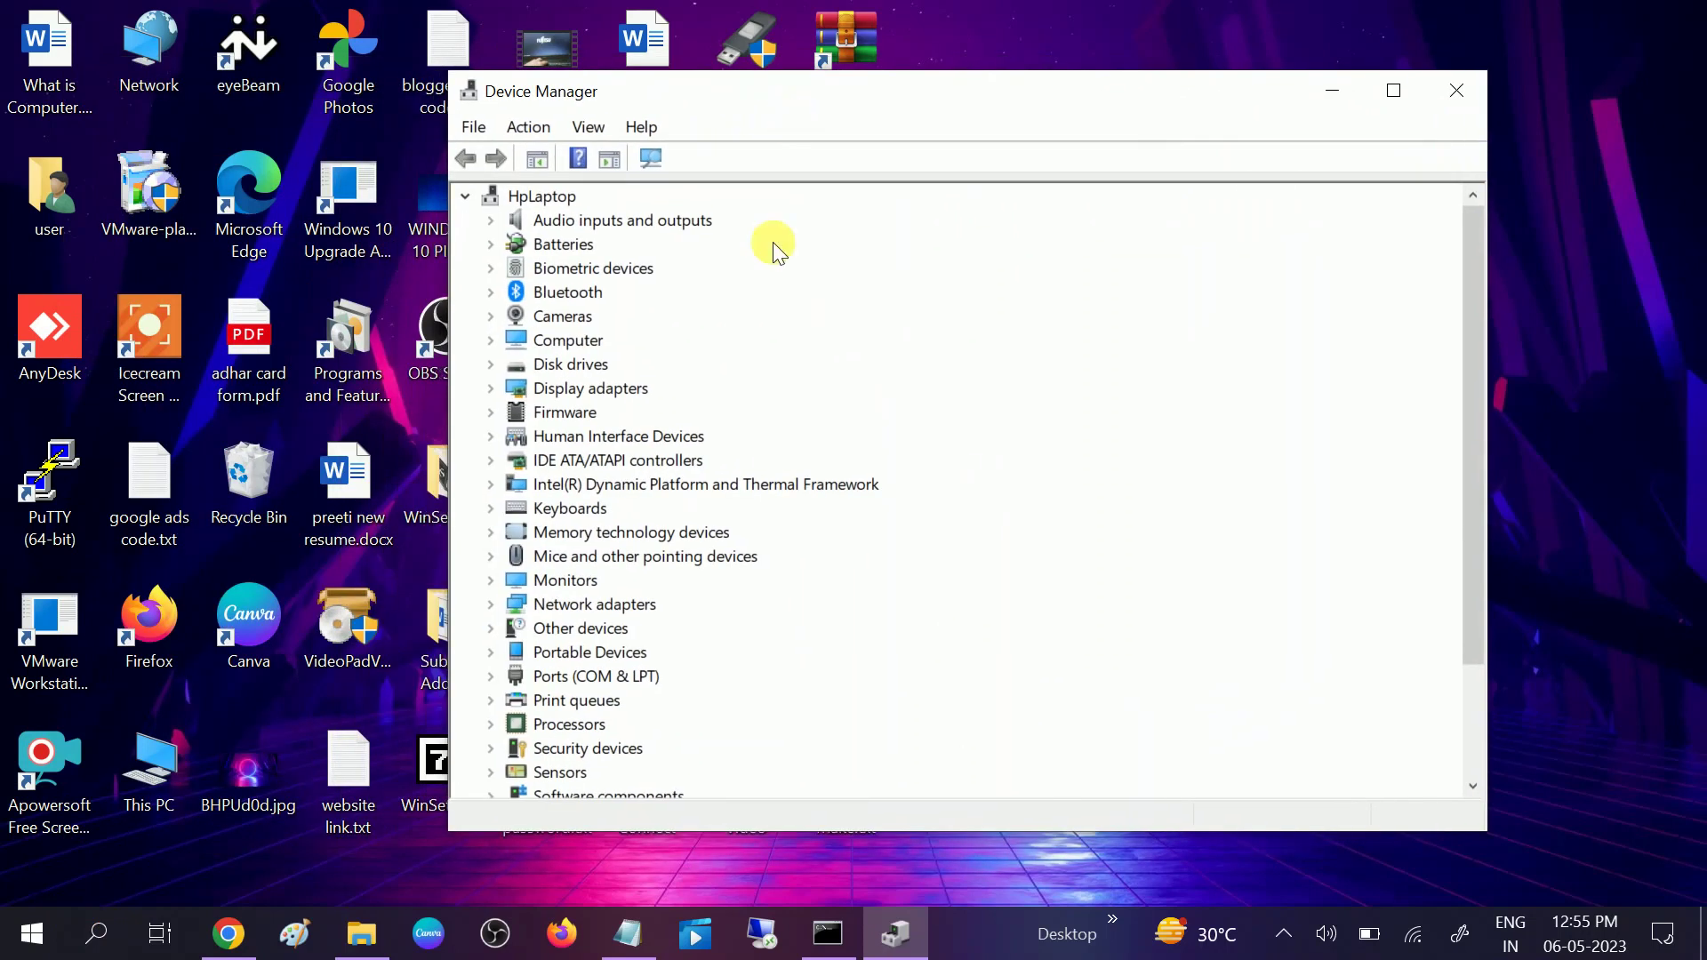
{"action": "left_click", "coordinate": [491, 389]}
{"action": "left_click", "coordinate": [608, 413]}
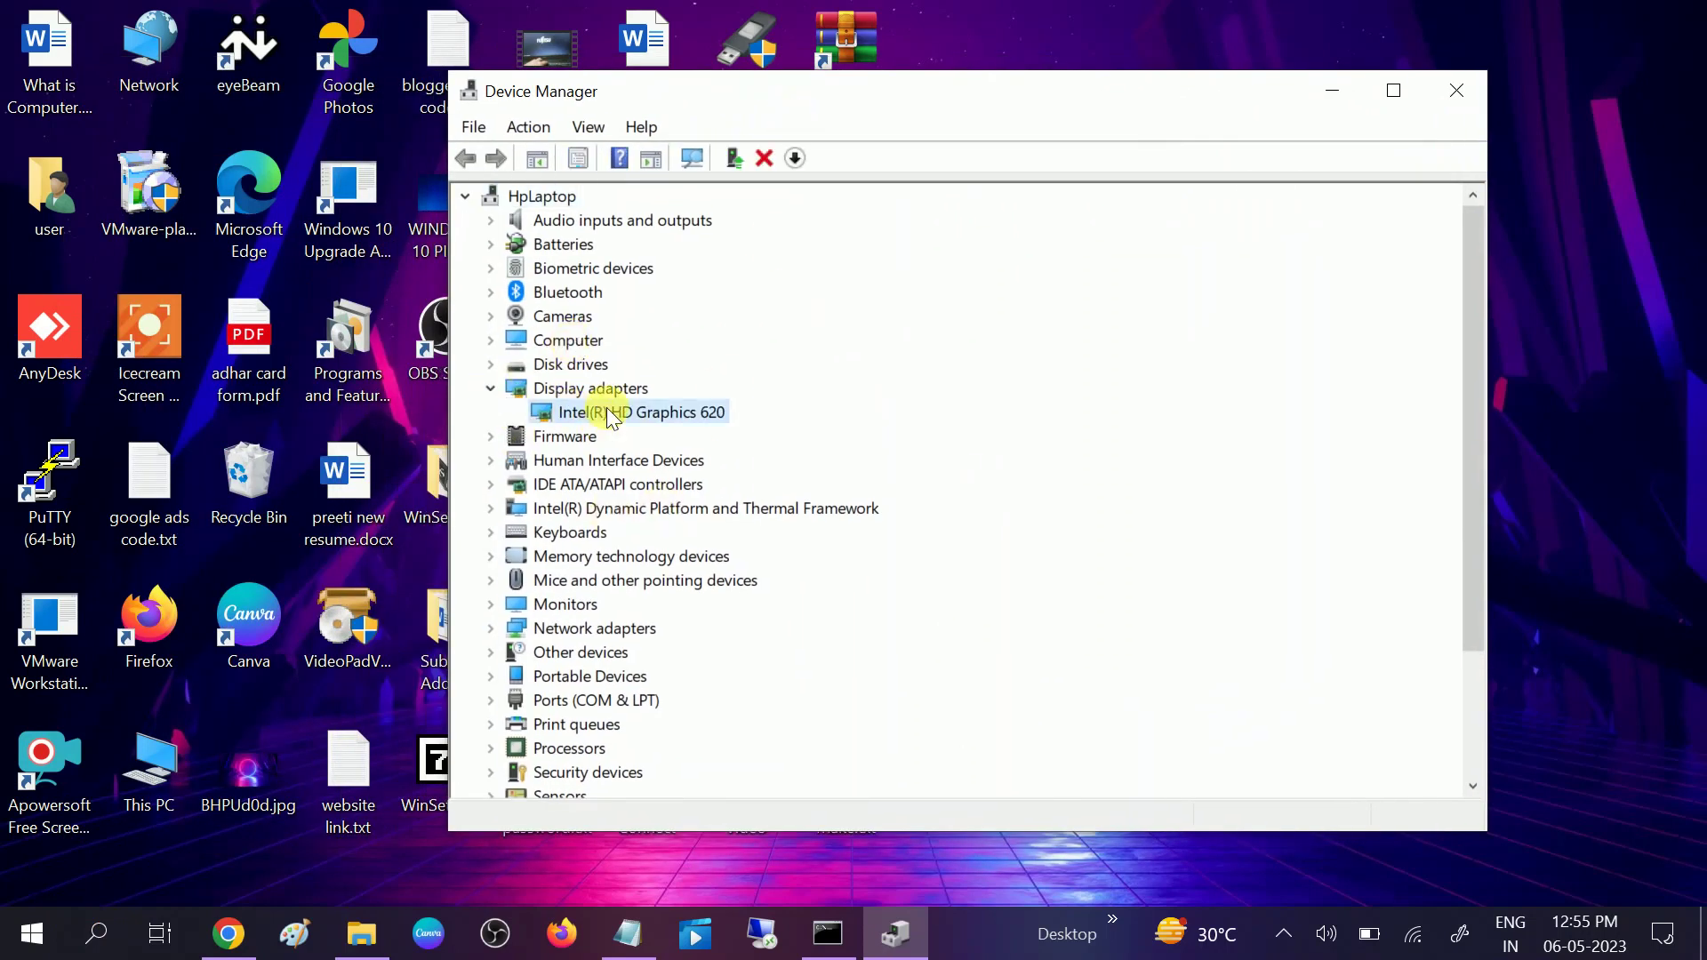
{"action": "right_click", "coordinate": [612, 409]}
{"action": "left_click", "coordinate": [693, 425]}
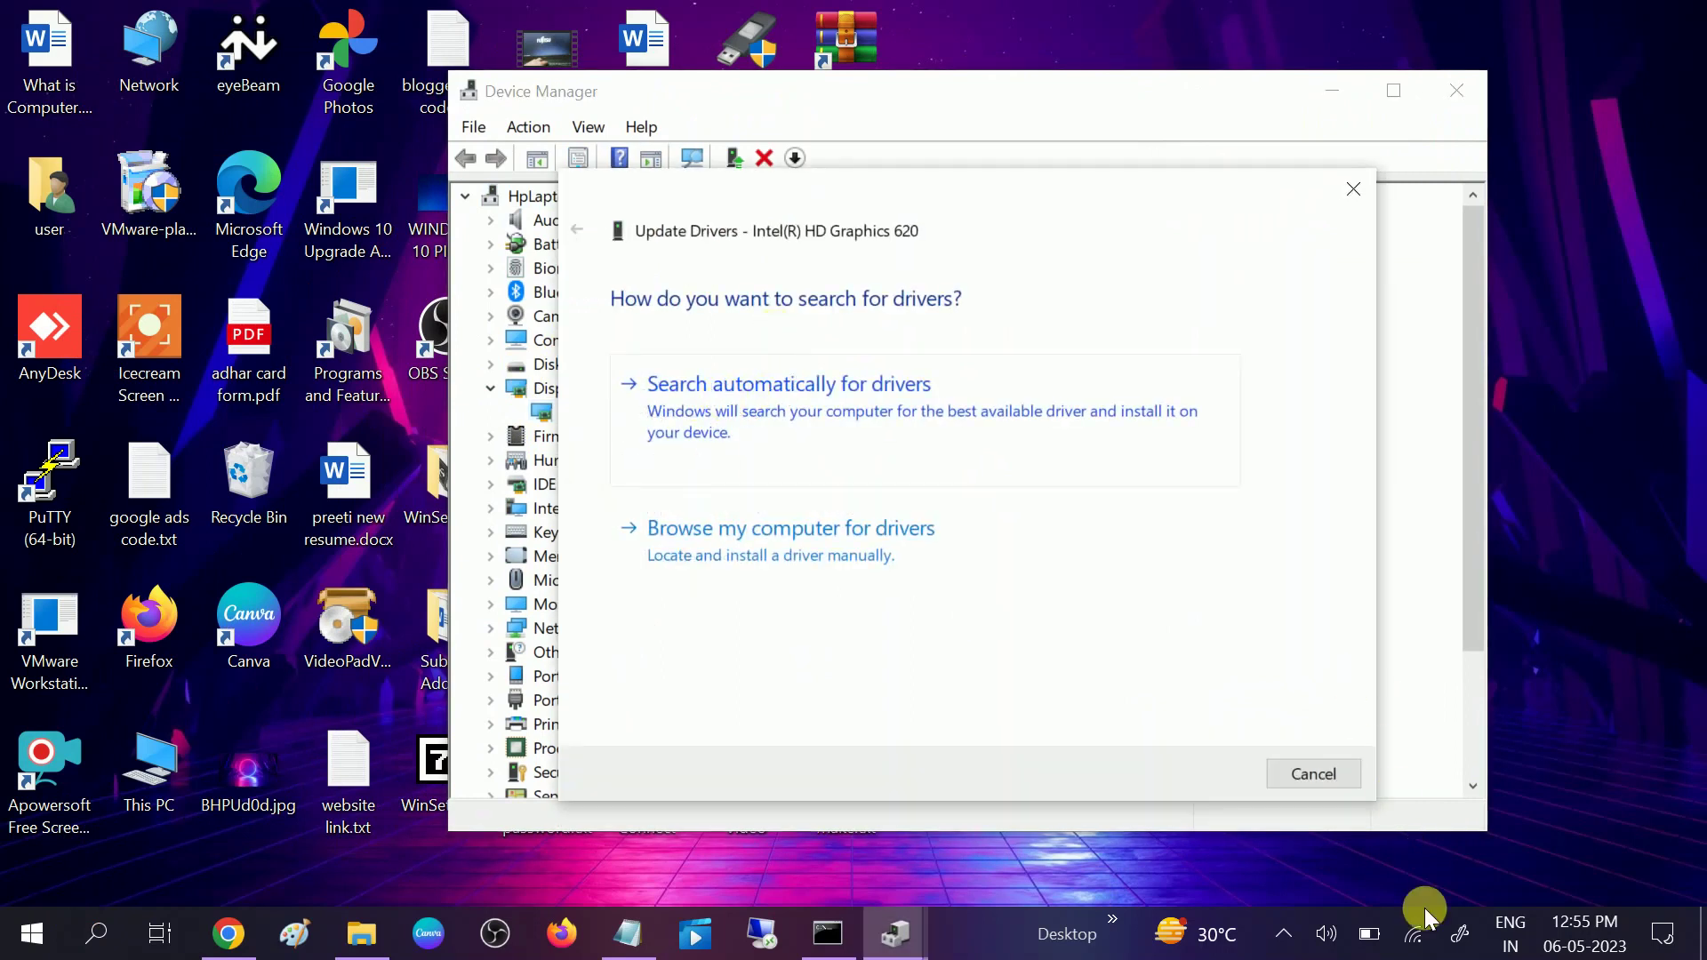
{"action": "left_click", "coordinate": [827, 398]}
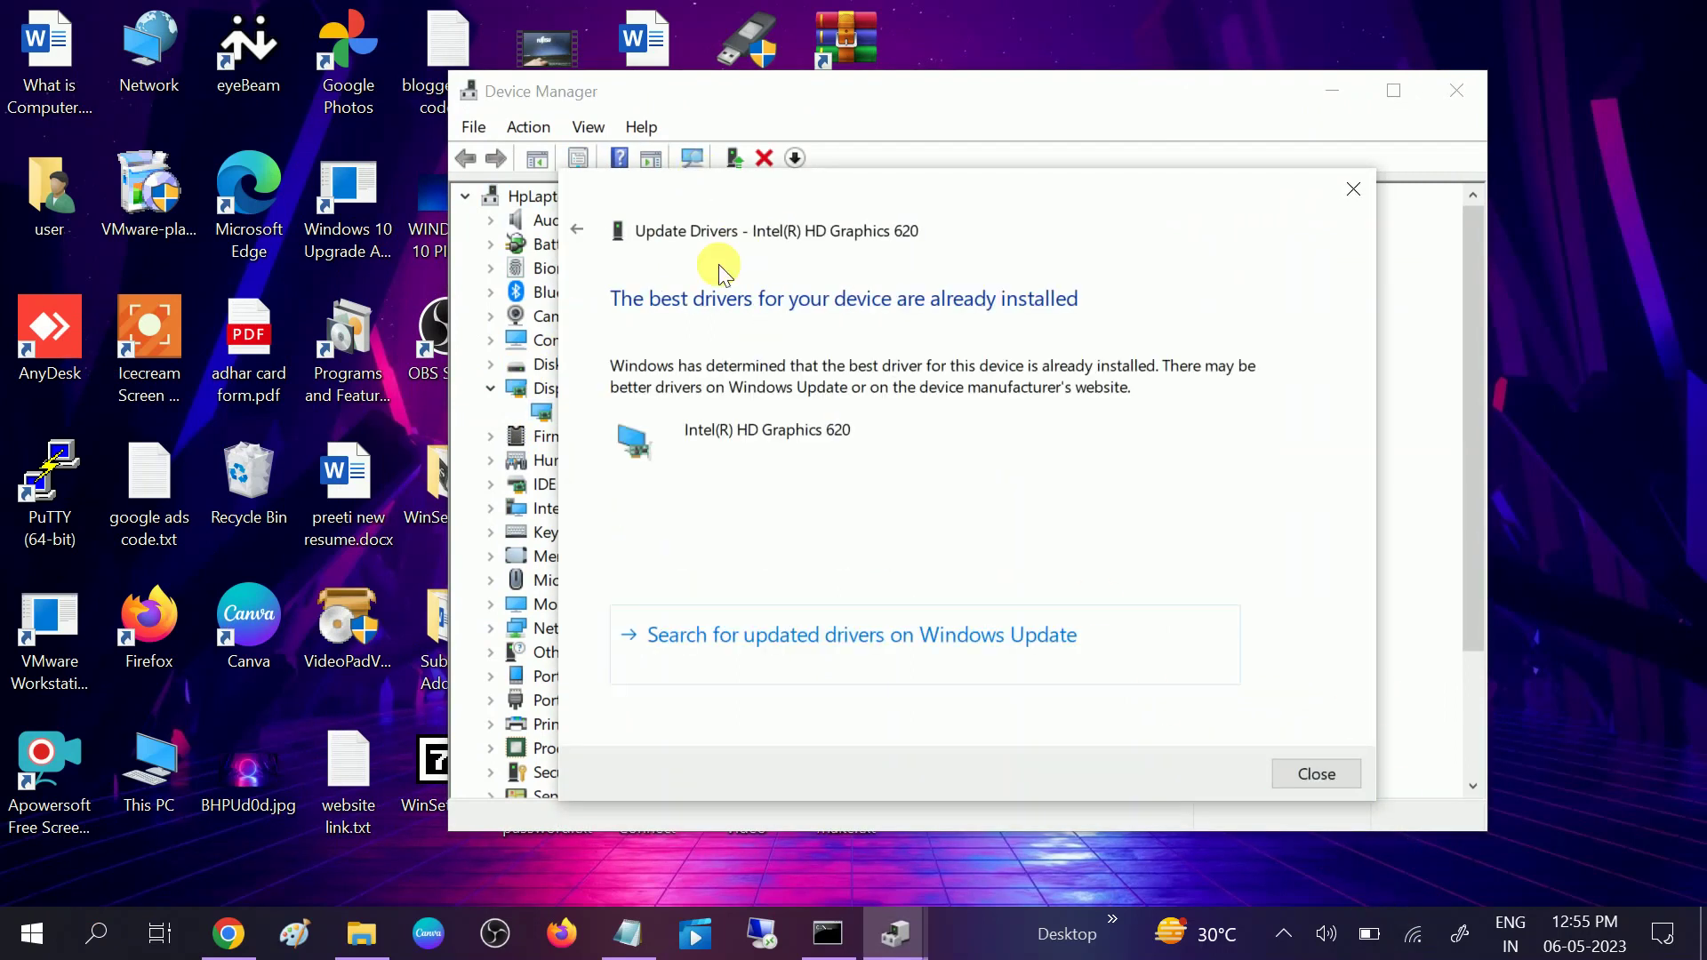
{"action": "left_click", "coordinate": [1315, 776]}
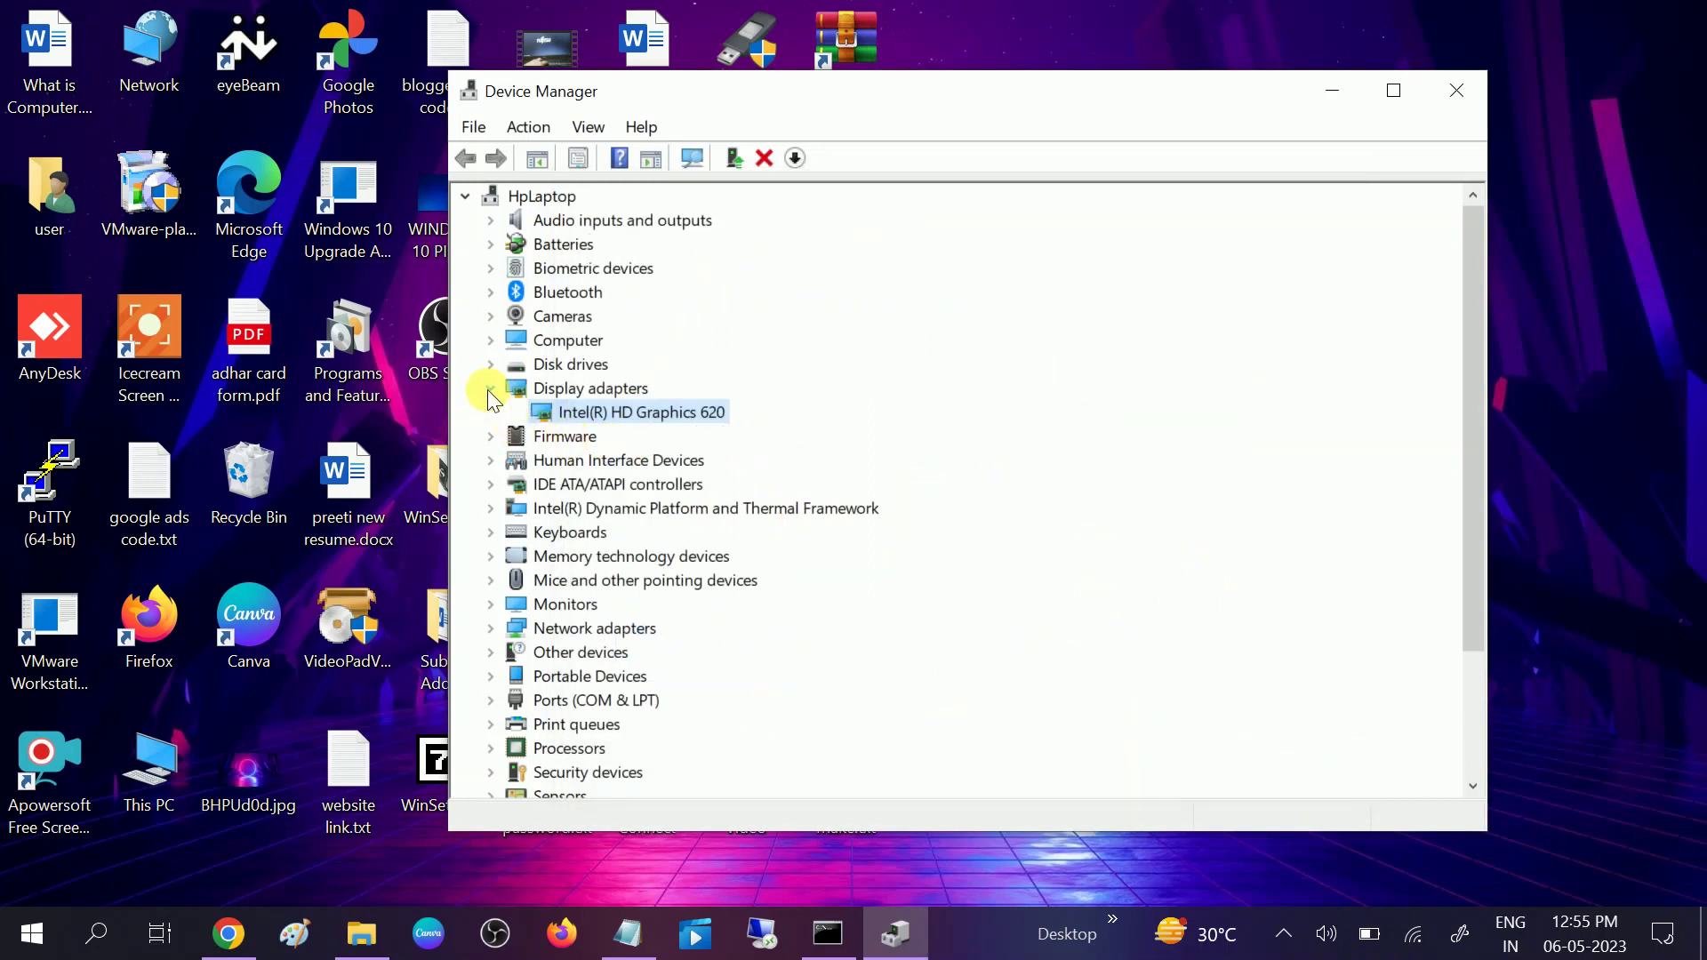
Search automatically for a newer Generic PnP Monitor driver and dismiss the result
{"action": "left_click", "coordinate": [490, 316]}
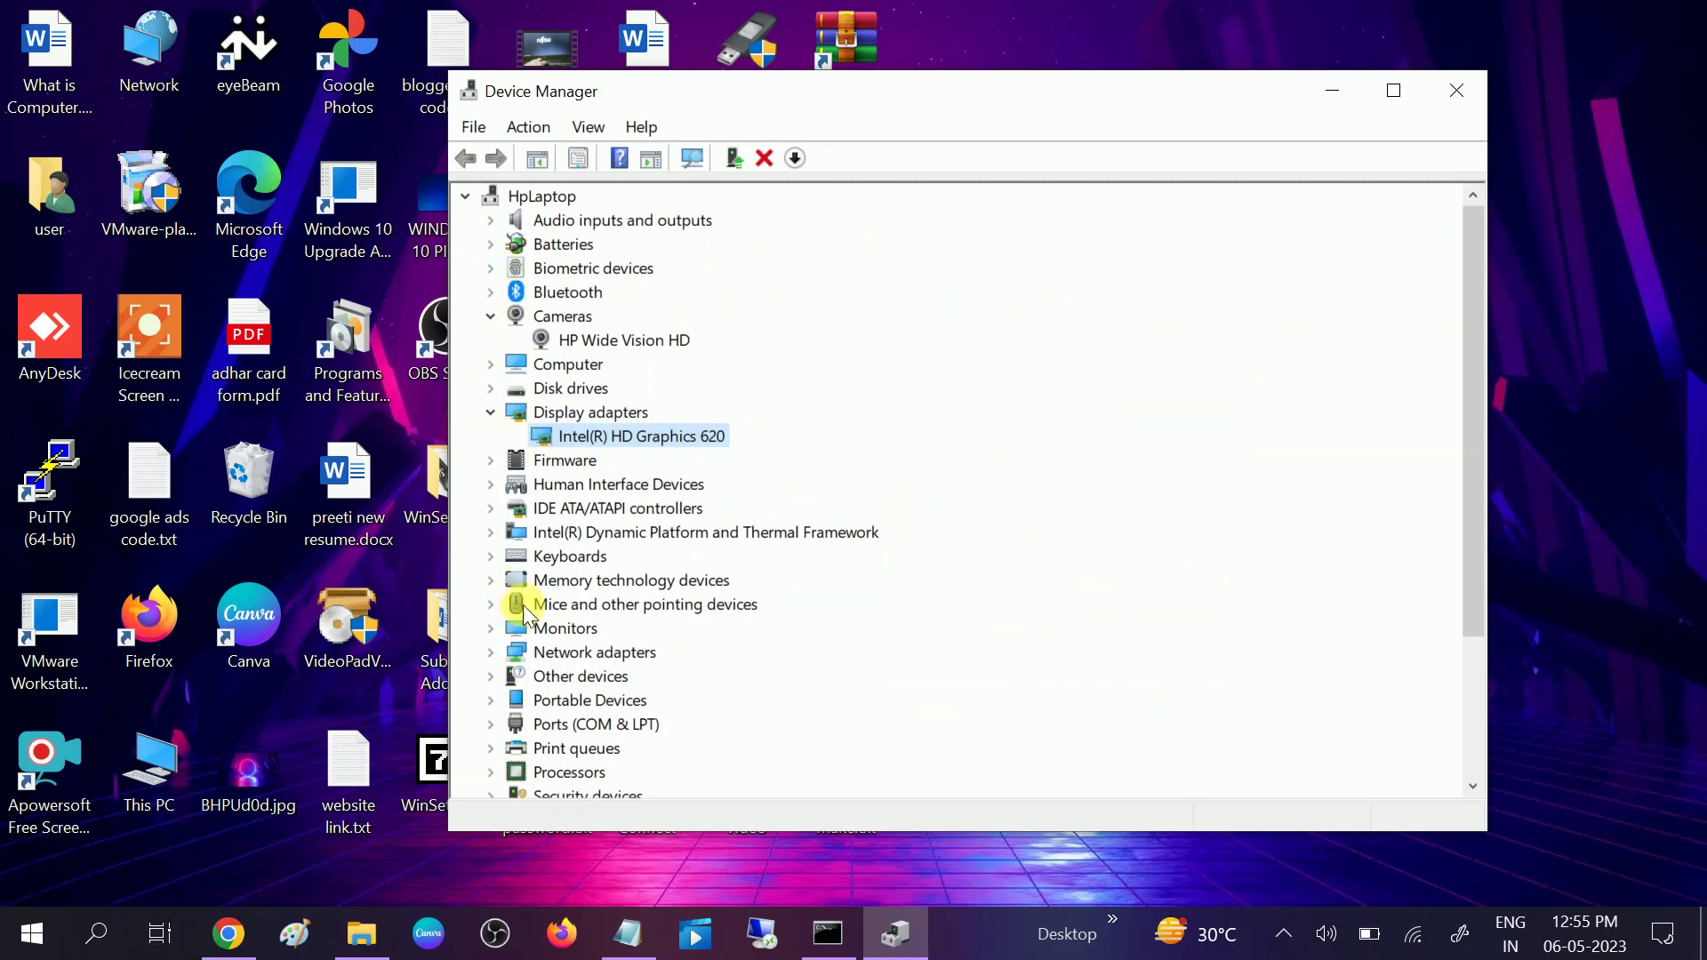
{"action": "left_click", "coordinate": [491, 628]}
{"action": "left_click", "coordinate": [613, 652]}
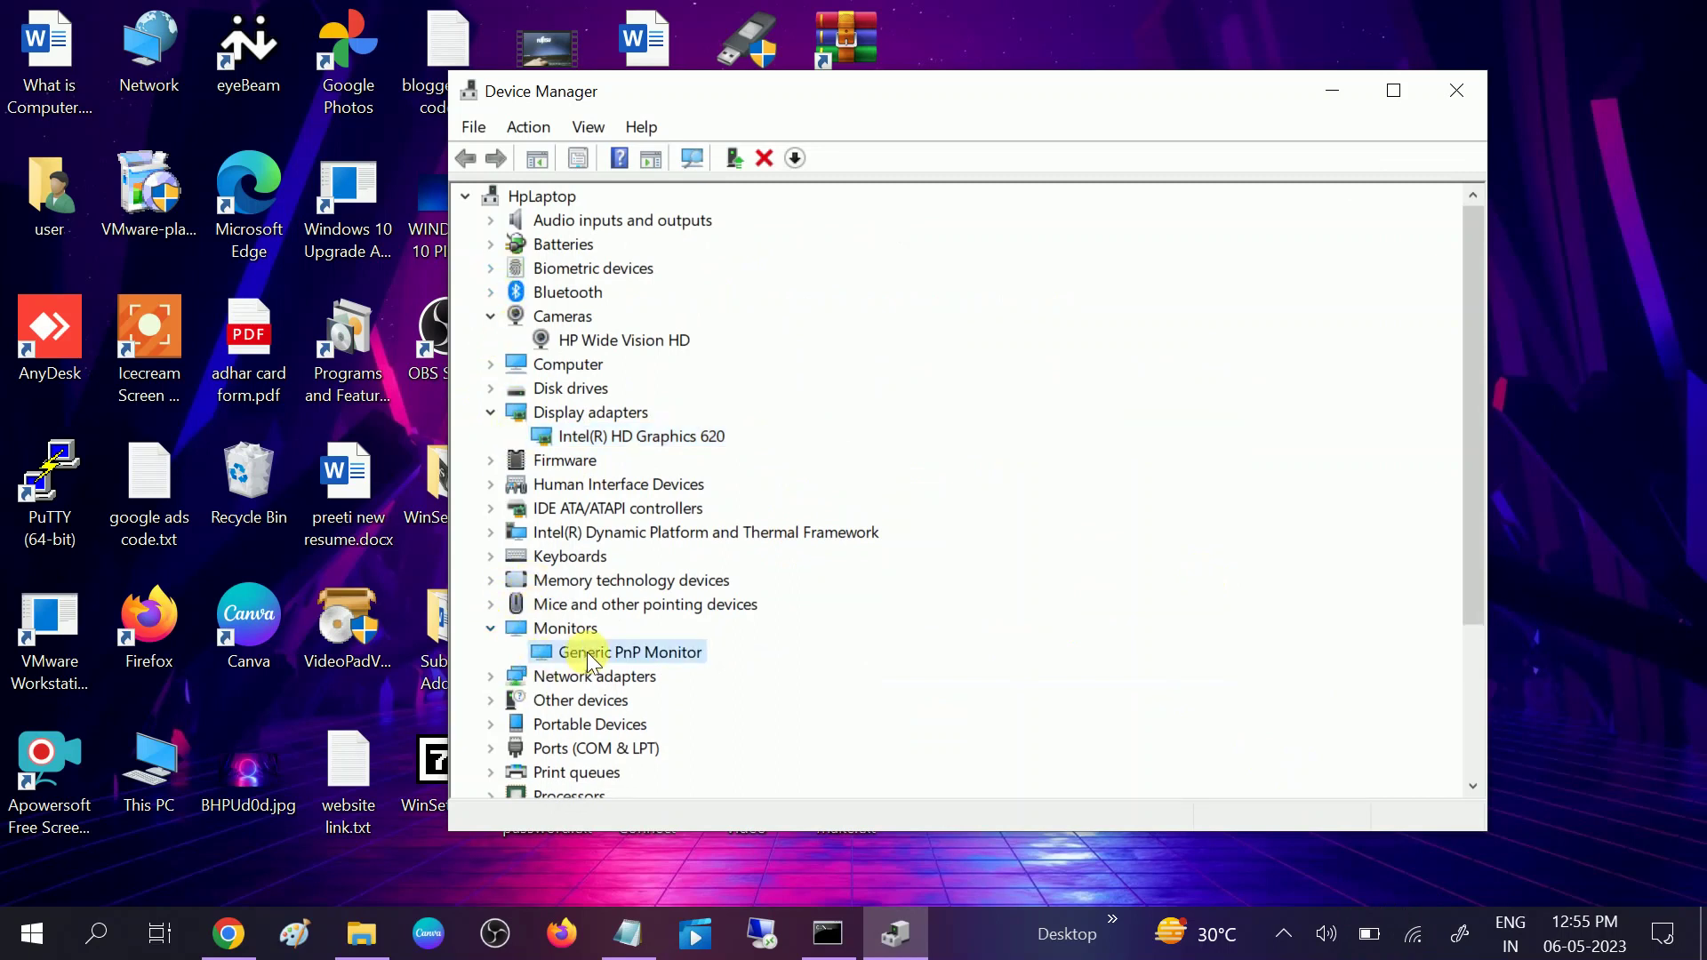
{"action": "right_click", "coordinate": [591, 652]}
{"action": "left_click", "coordinate": [680, 671]}
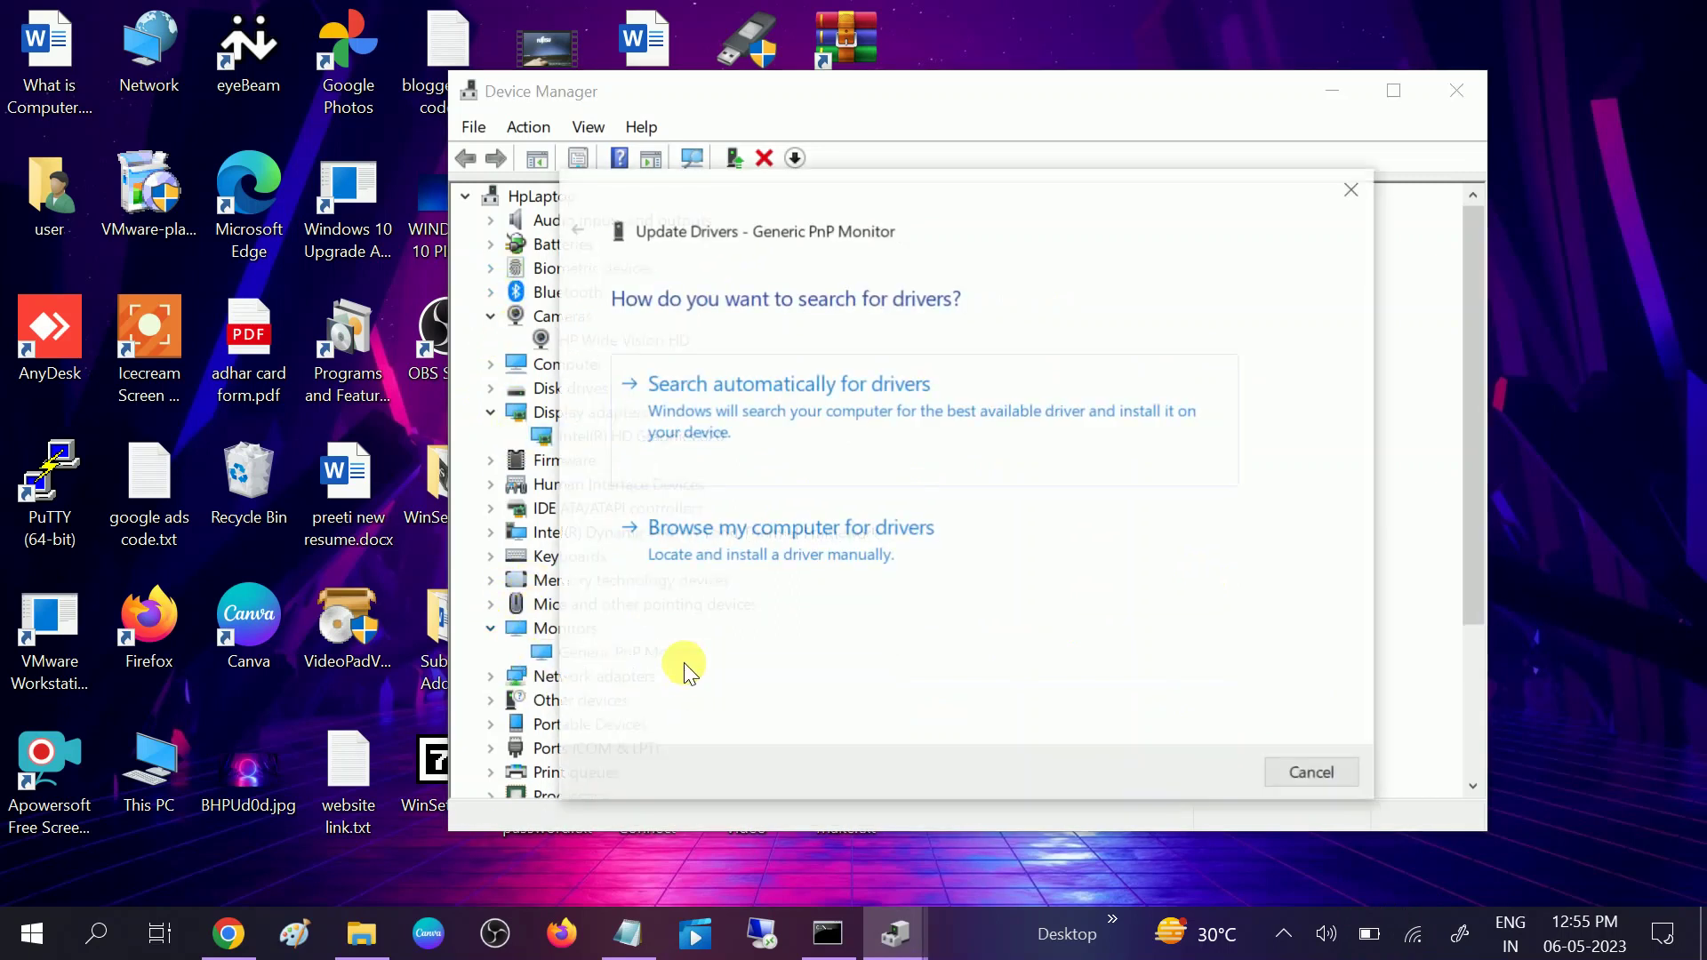
{"action": "left_click", "coordinate": [825, 435]}
{"action": "left_click", "coordinate": [1303, 773]}
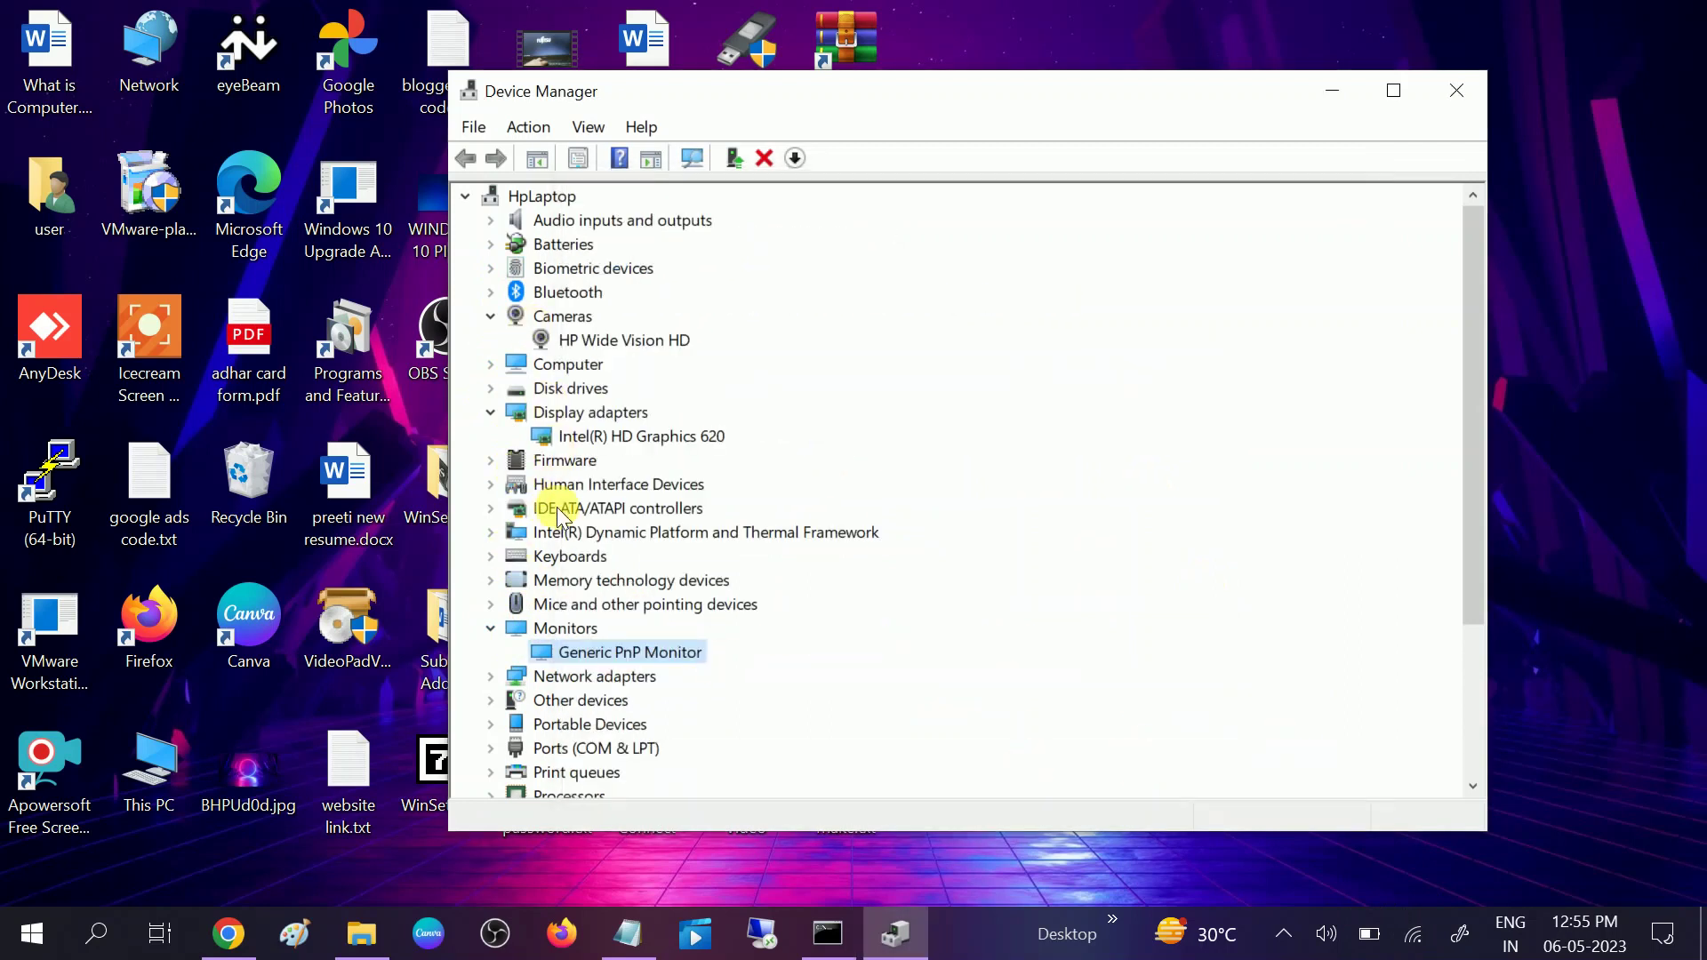
Check the KINGSTON SUV400S37120G drive for a newer driver, then close Device Manager
{"action": "left_click", "coordinate": [491, 387]}
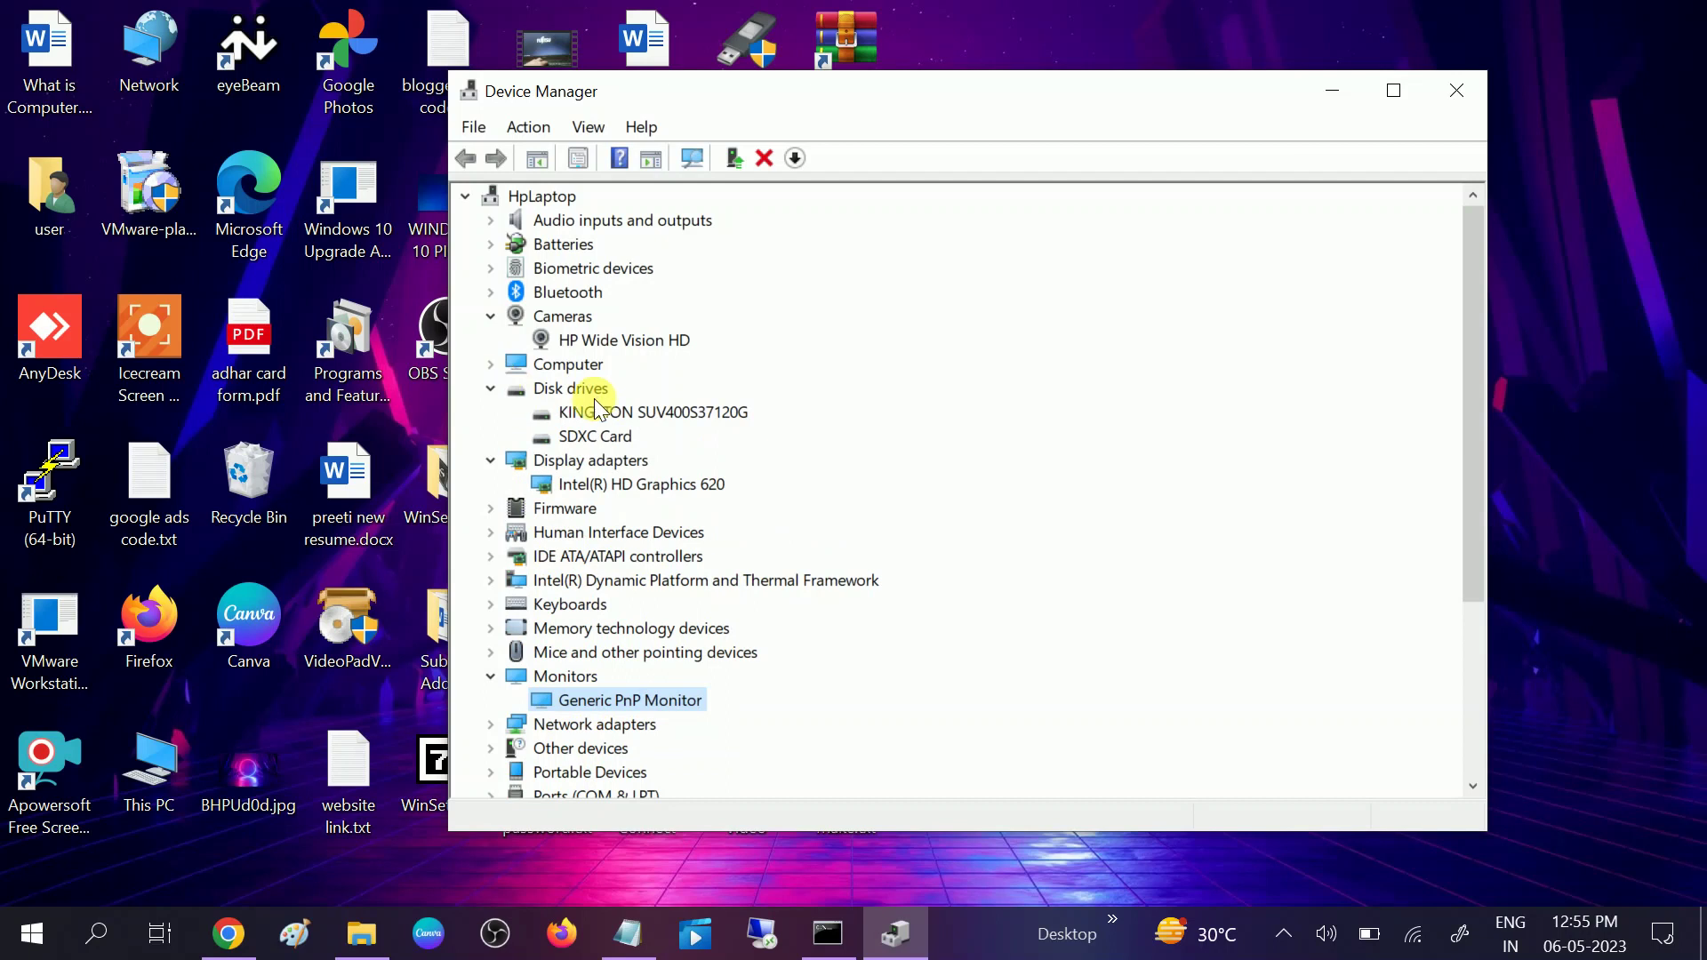
{"action": "left_click", "coordinate": [598, 411]}
{"action": "right_click", "coordinate": [597, 411]}
{"action": "left_click", "coordinate": [651, 423]}
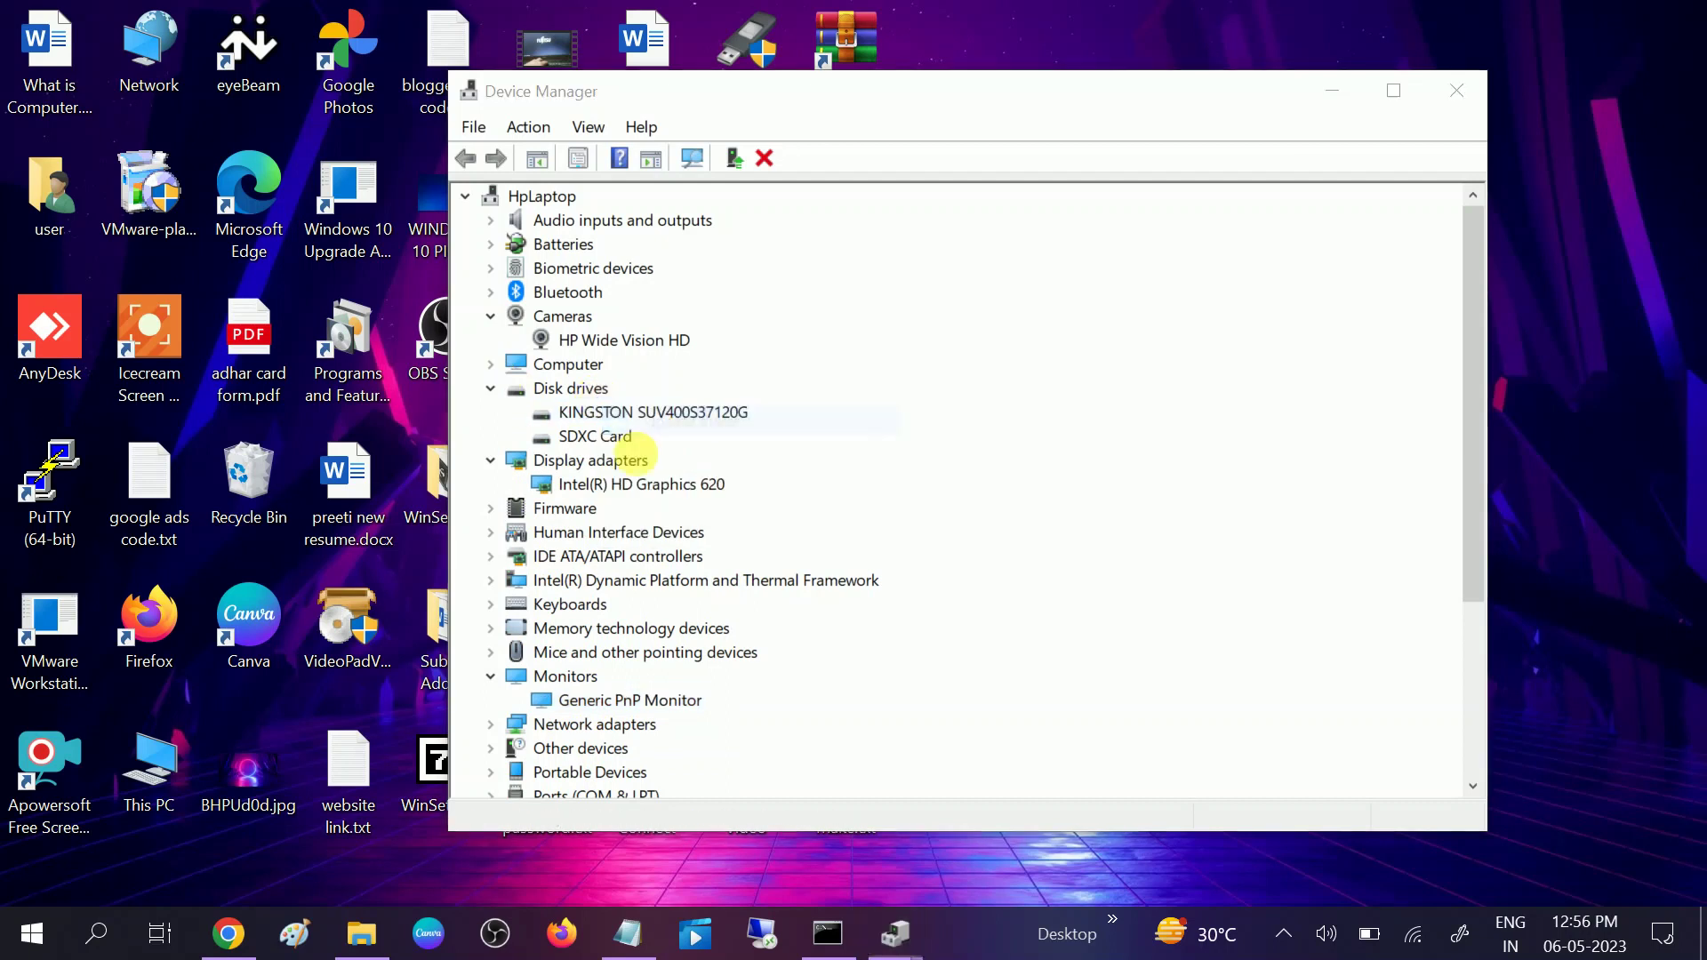
{"action": "left_click", "coordinate": [1021, 463]}
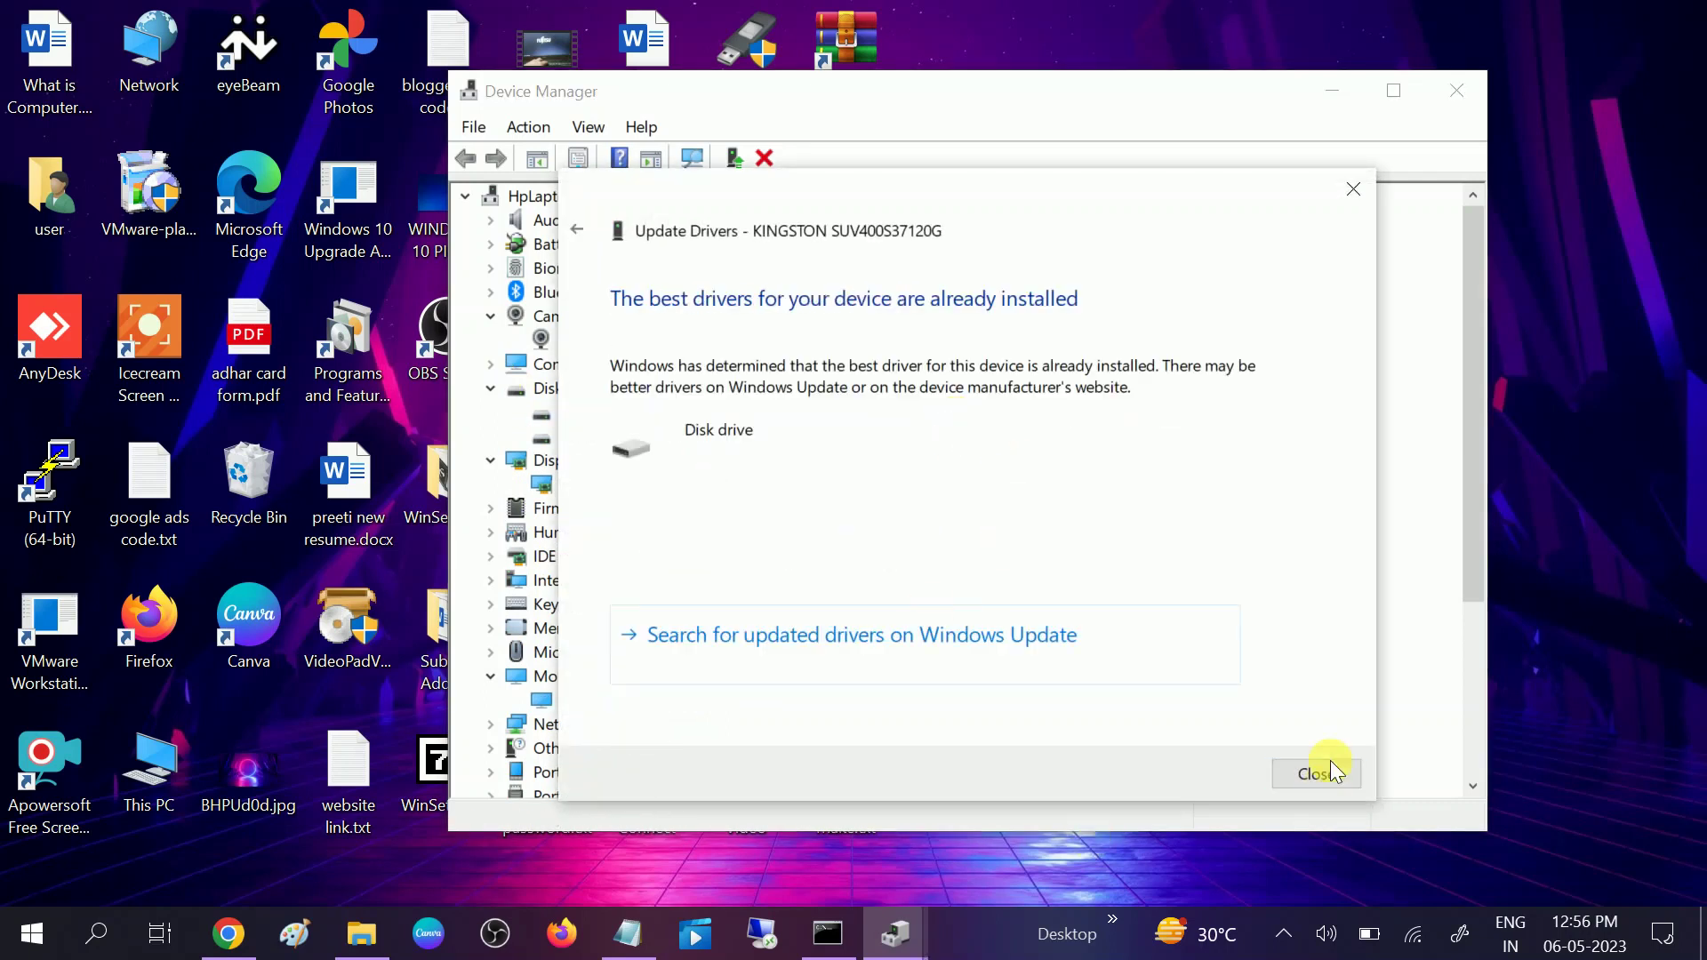
{"action": "left_click", "coordinate": [1319, 782]}
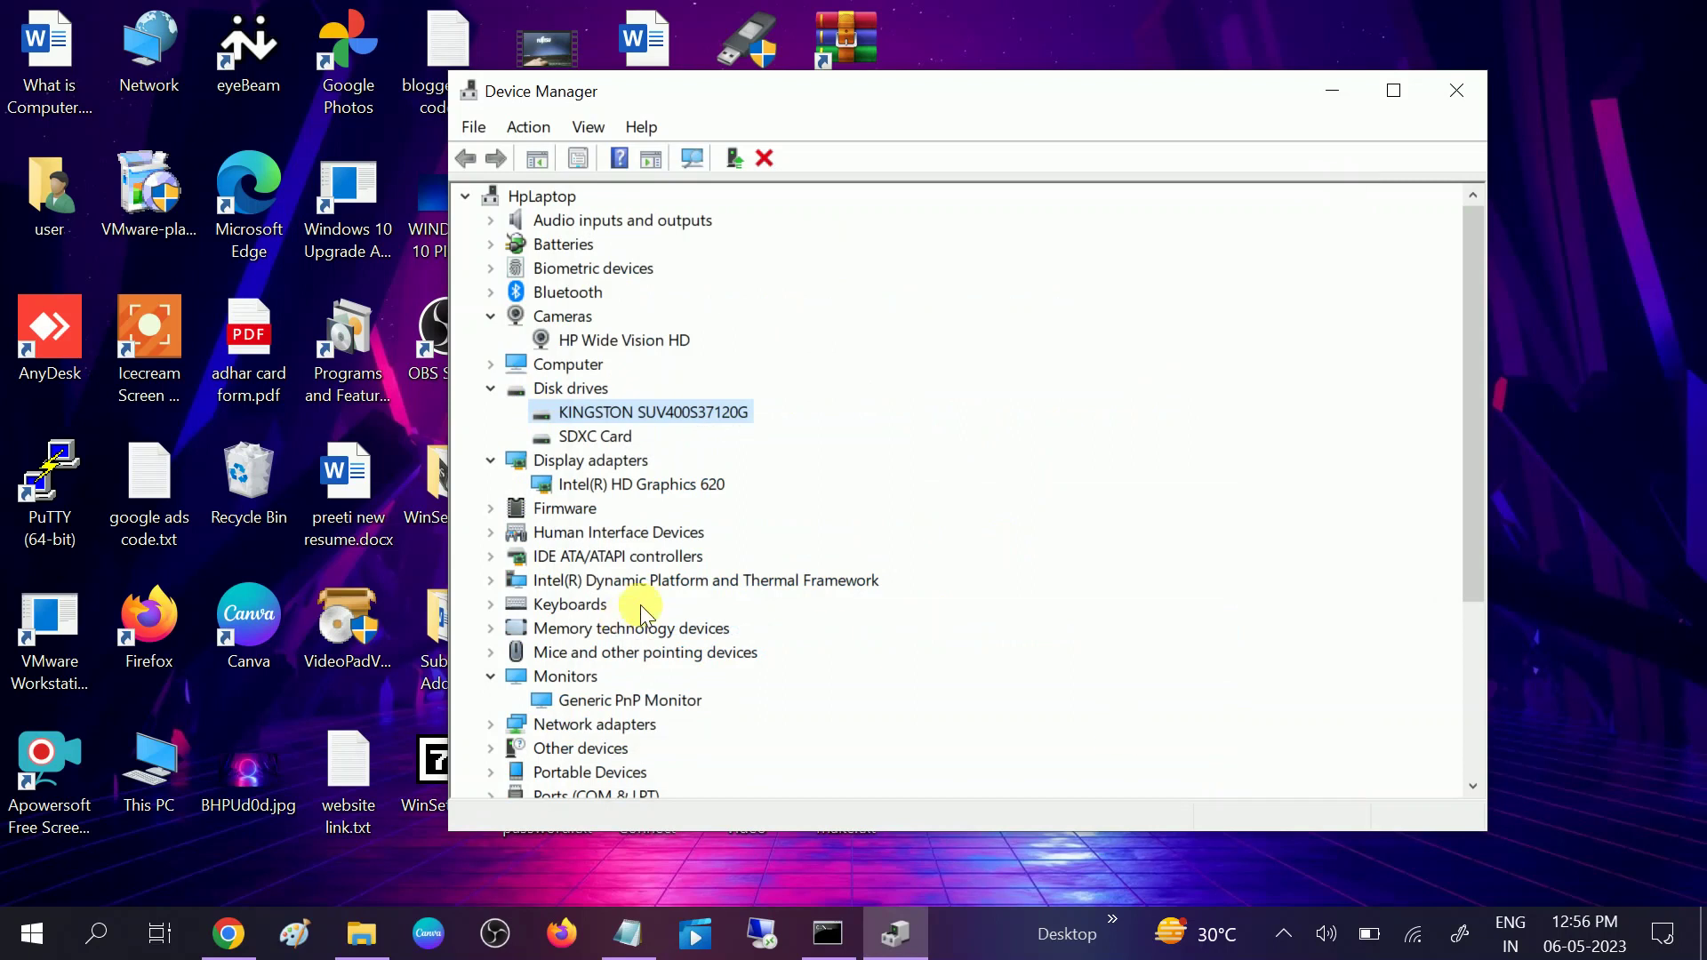
{"action": "left_click", "coordinate": [1452, 92]}
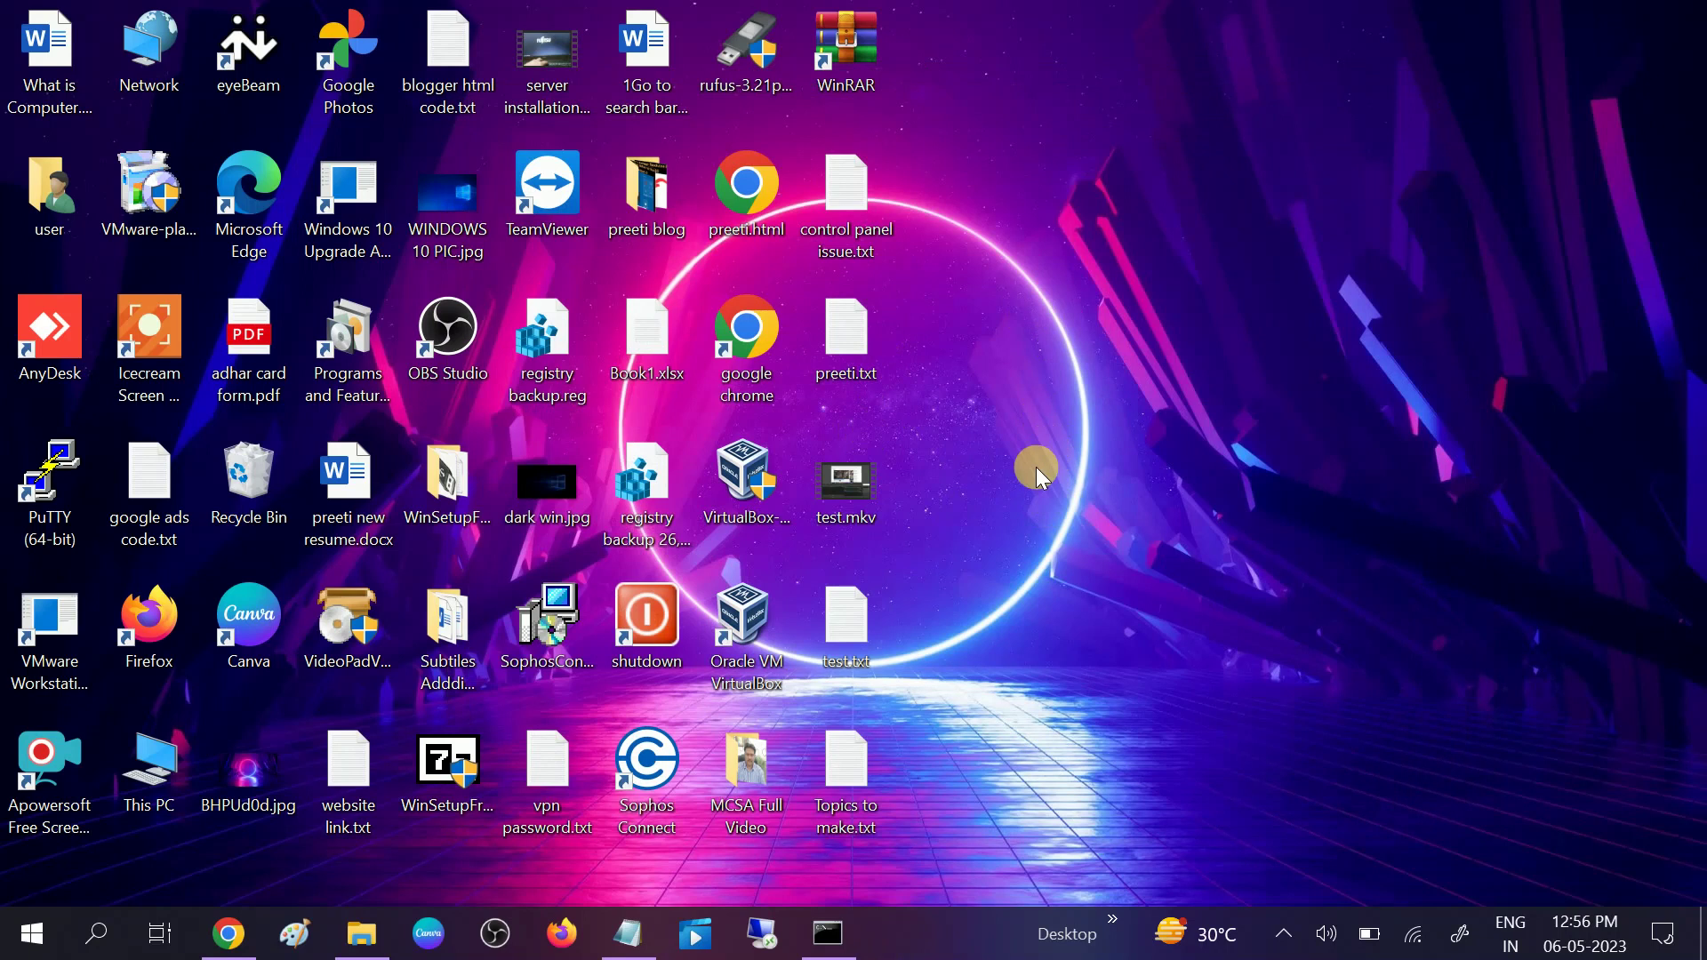
Open Control Panel in large icons view and go to Programs and Features
{"action": "left_click", "coordinate": [96, 932]}
{"action": "type", "text": "control"}
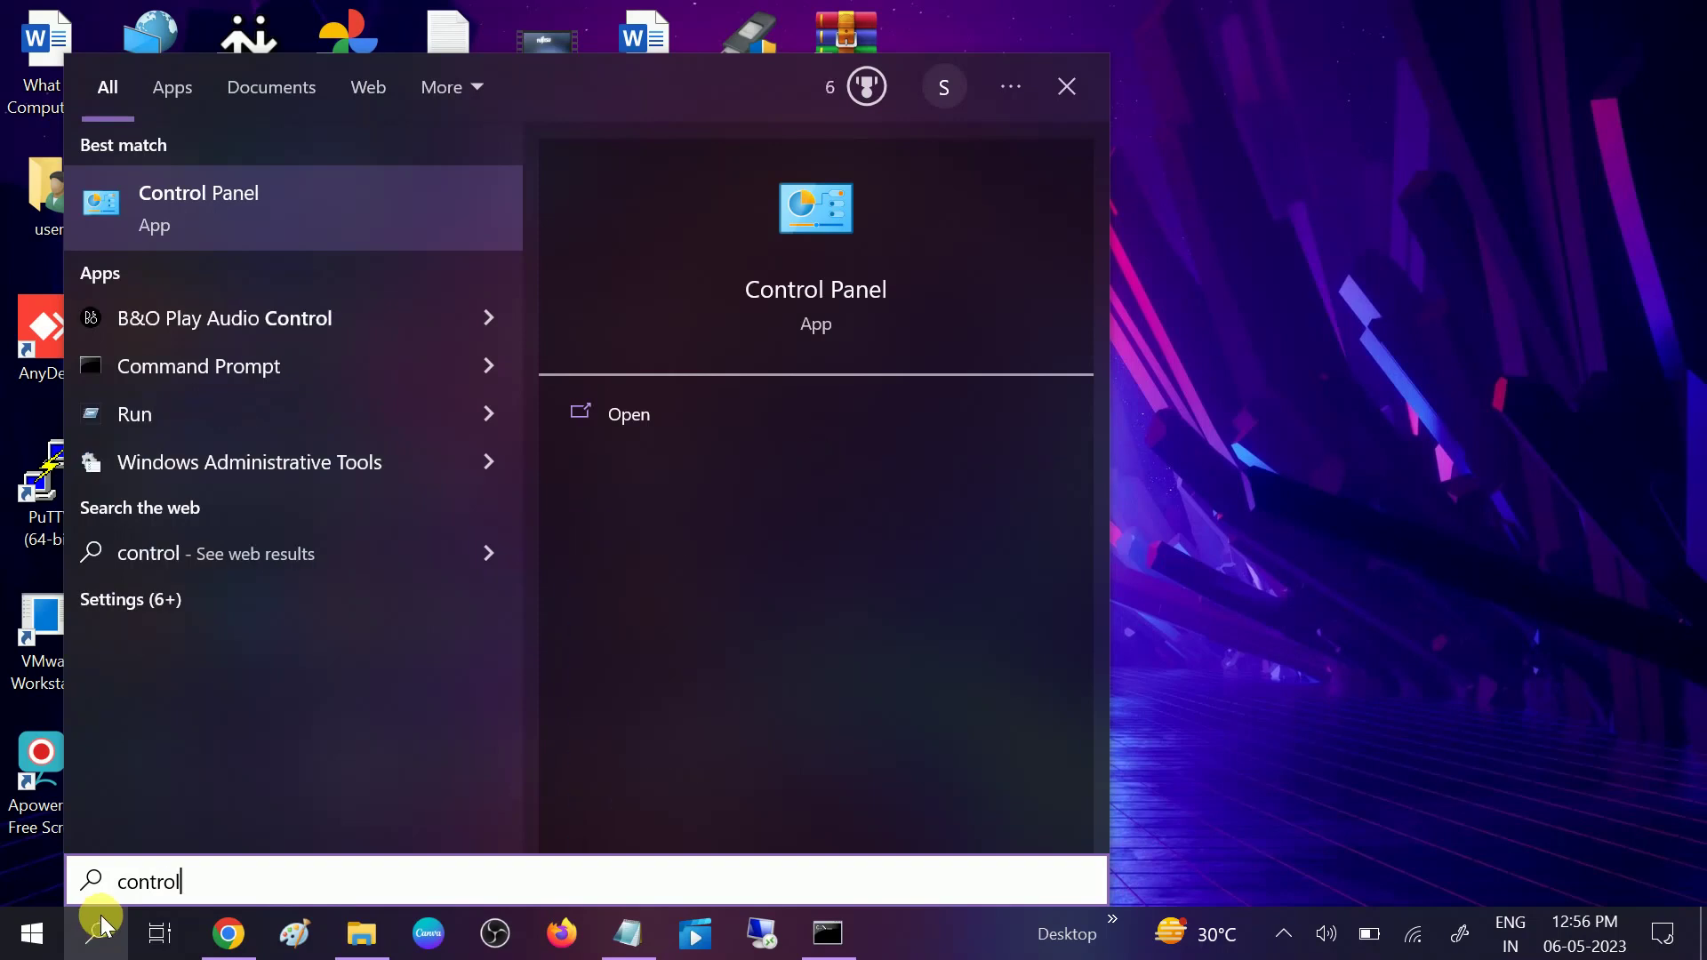
{"action": "left_click", "coordinate": [316, 233]}
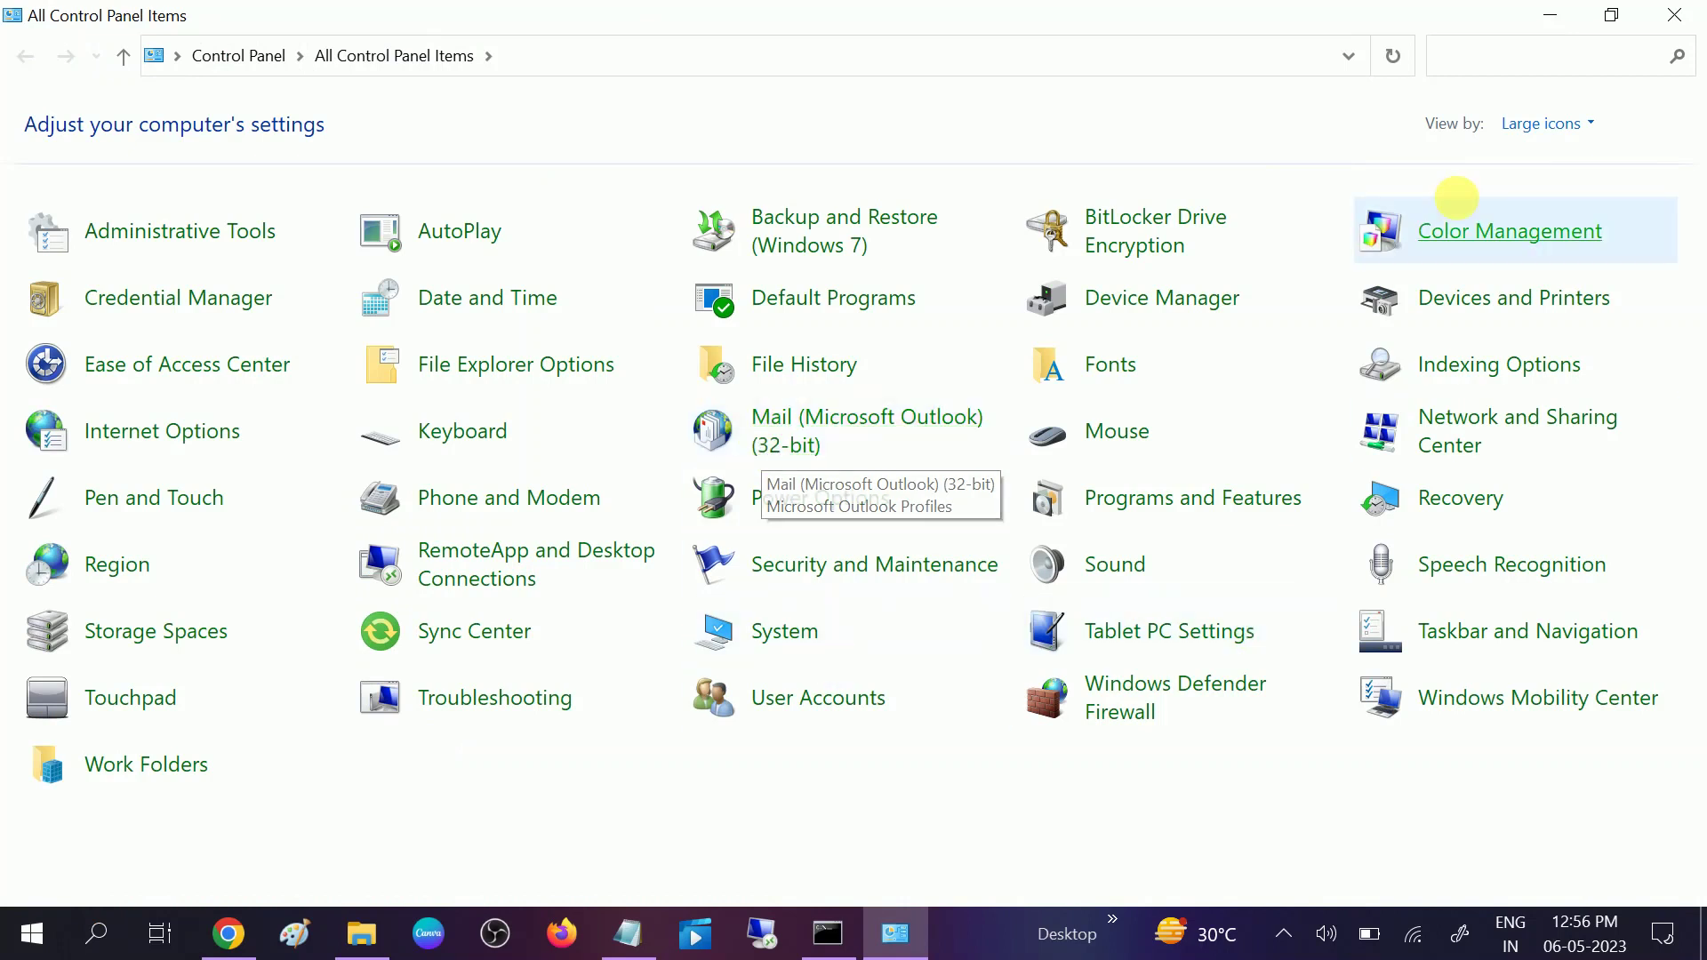
{"action": "left_click", "coordinate": [1545, 123]}
{"action": "left_click", "coordinate": [1570, 191]}
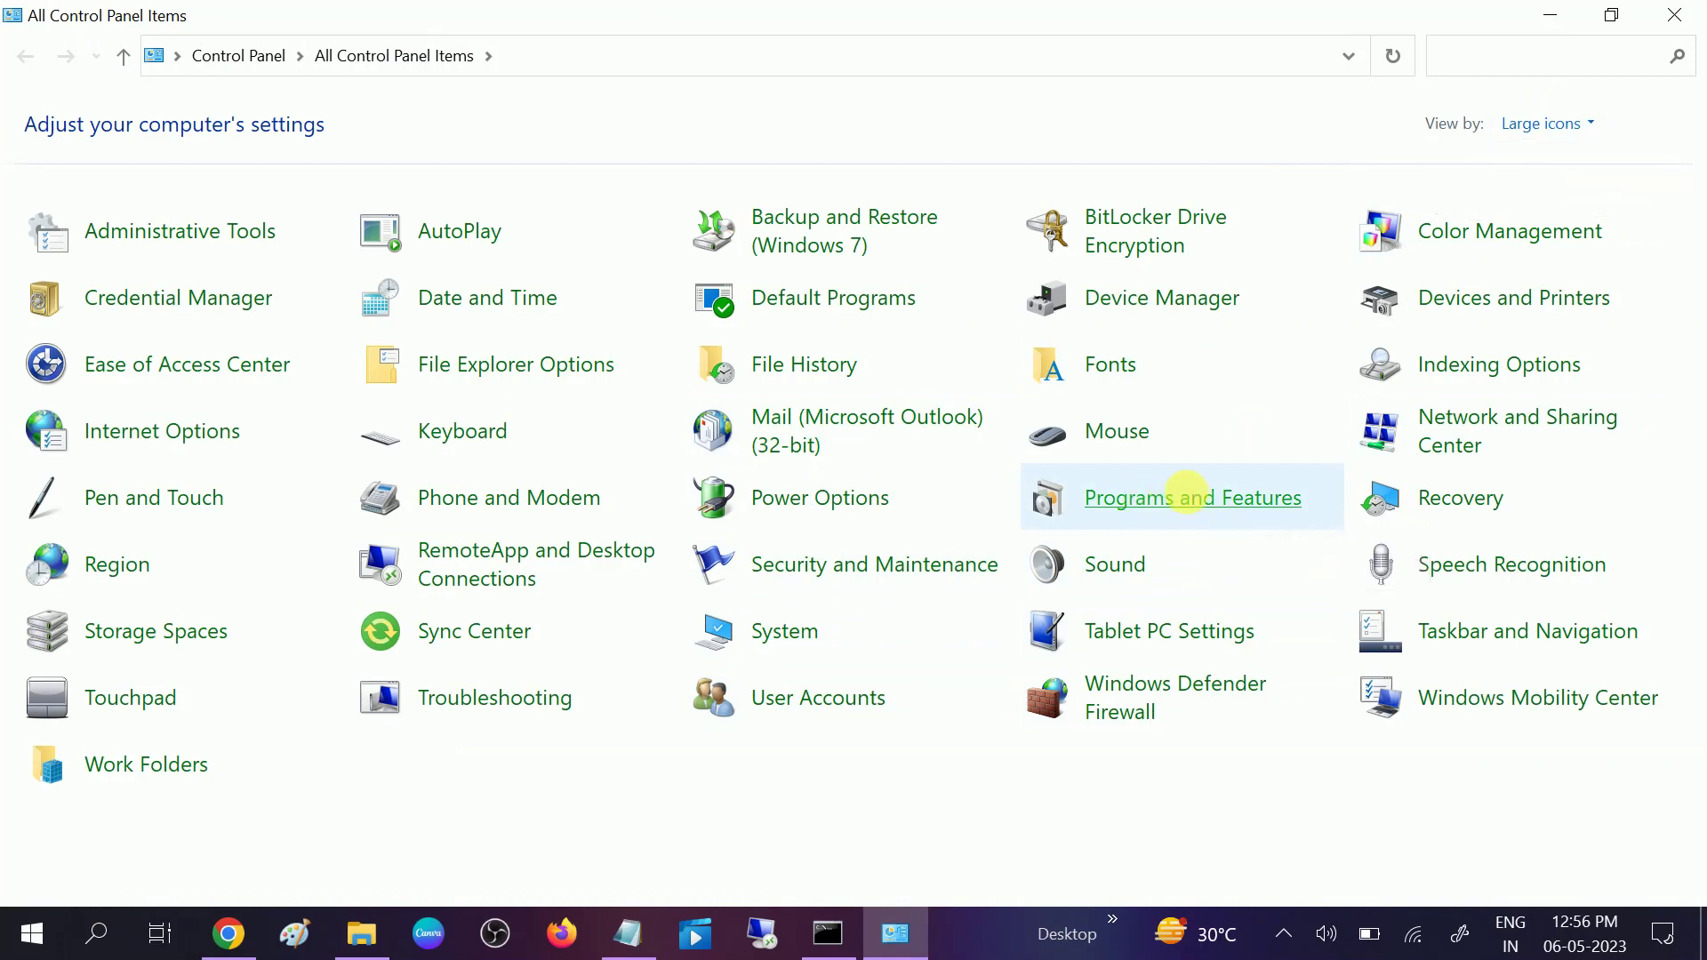
{"action": "left_click", "coordinate": [1187, 493]}
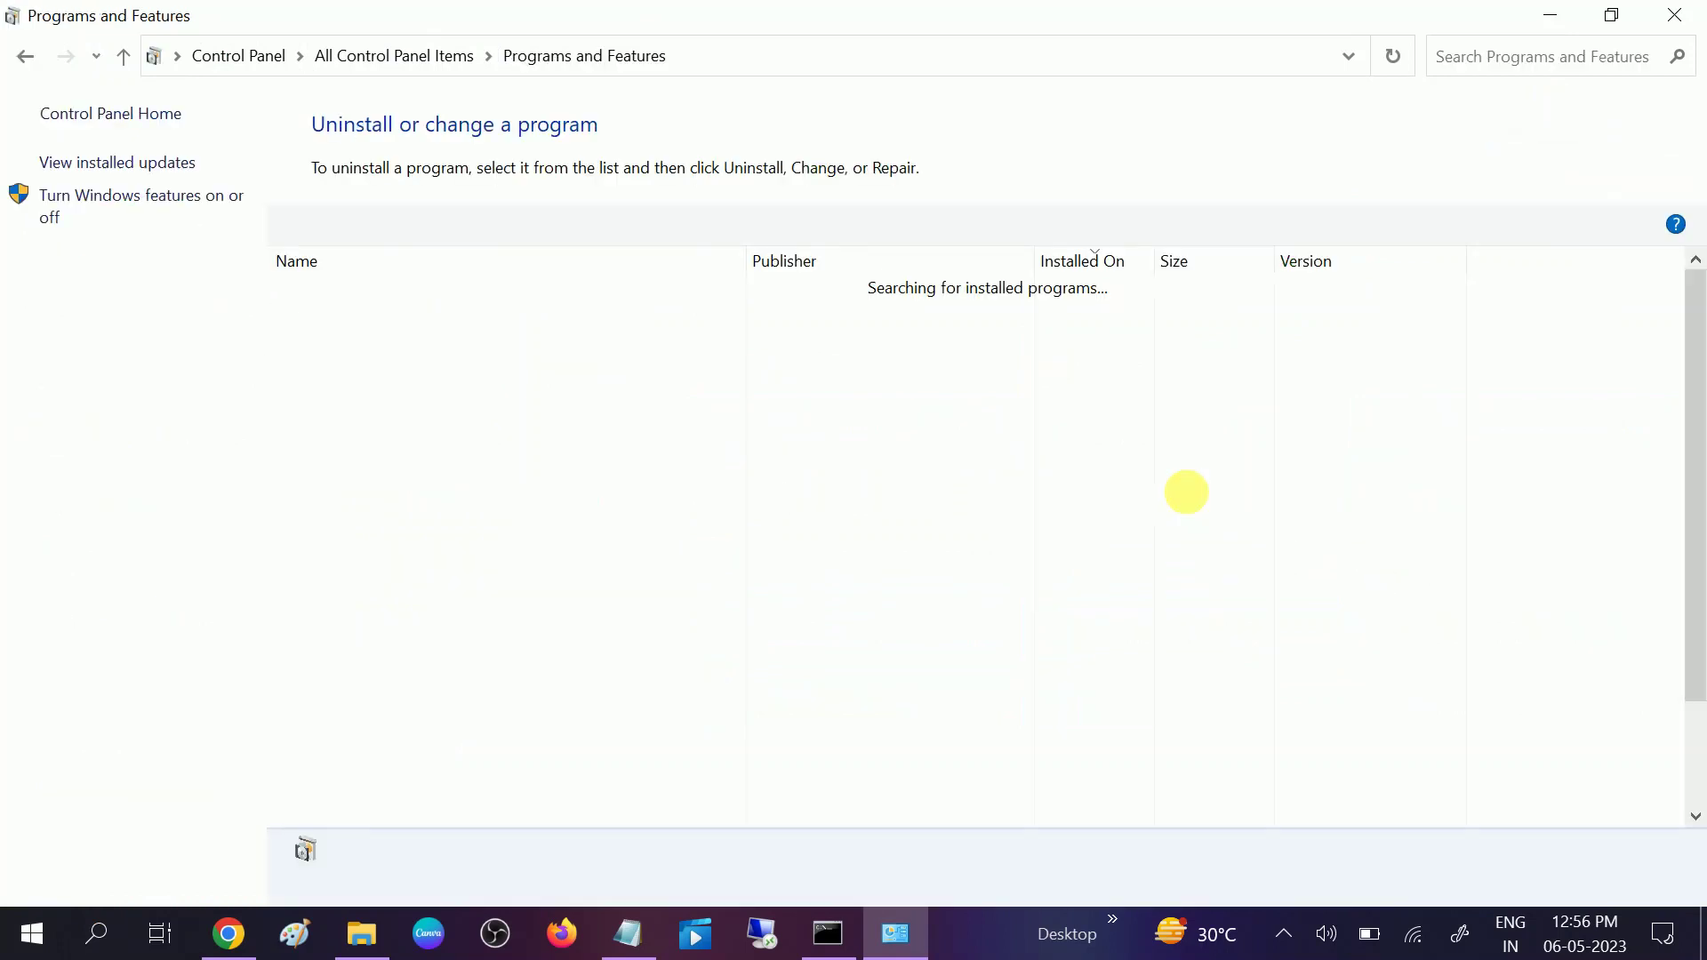
Show installed updates sorted by Installed On, newest first
{"action": "left_click", "coordinate": [113, 169]}
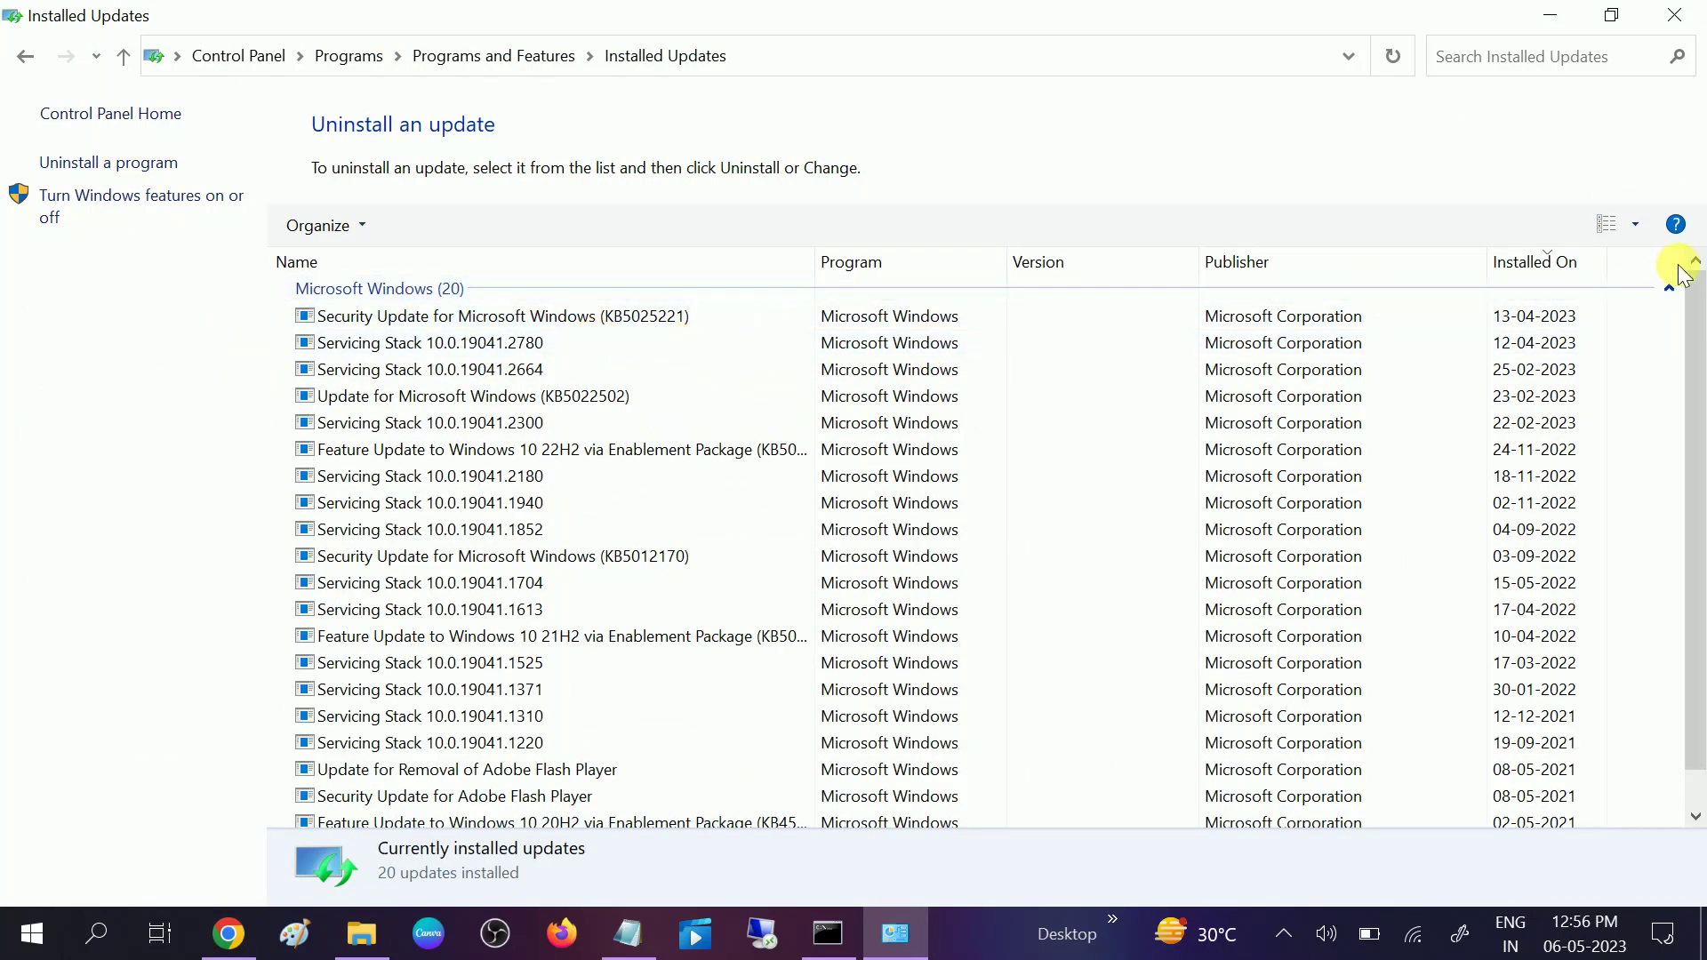
{"action": "left_click", "coordinate": [1524, 264]}
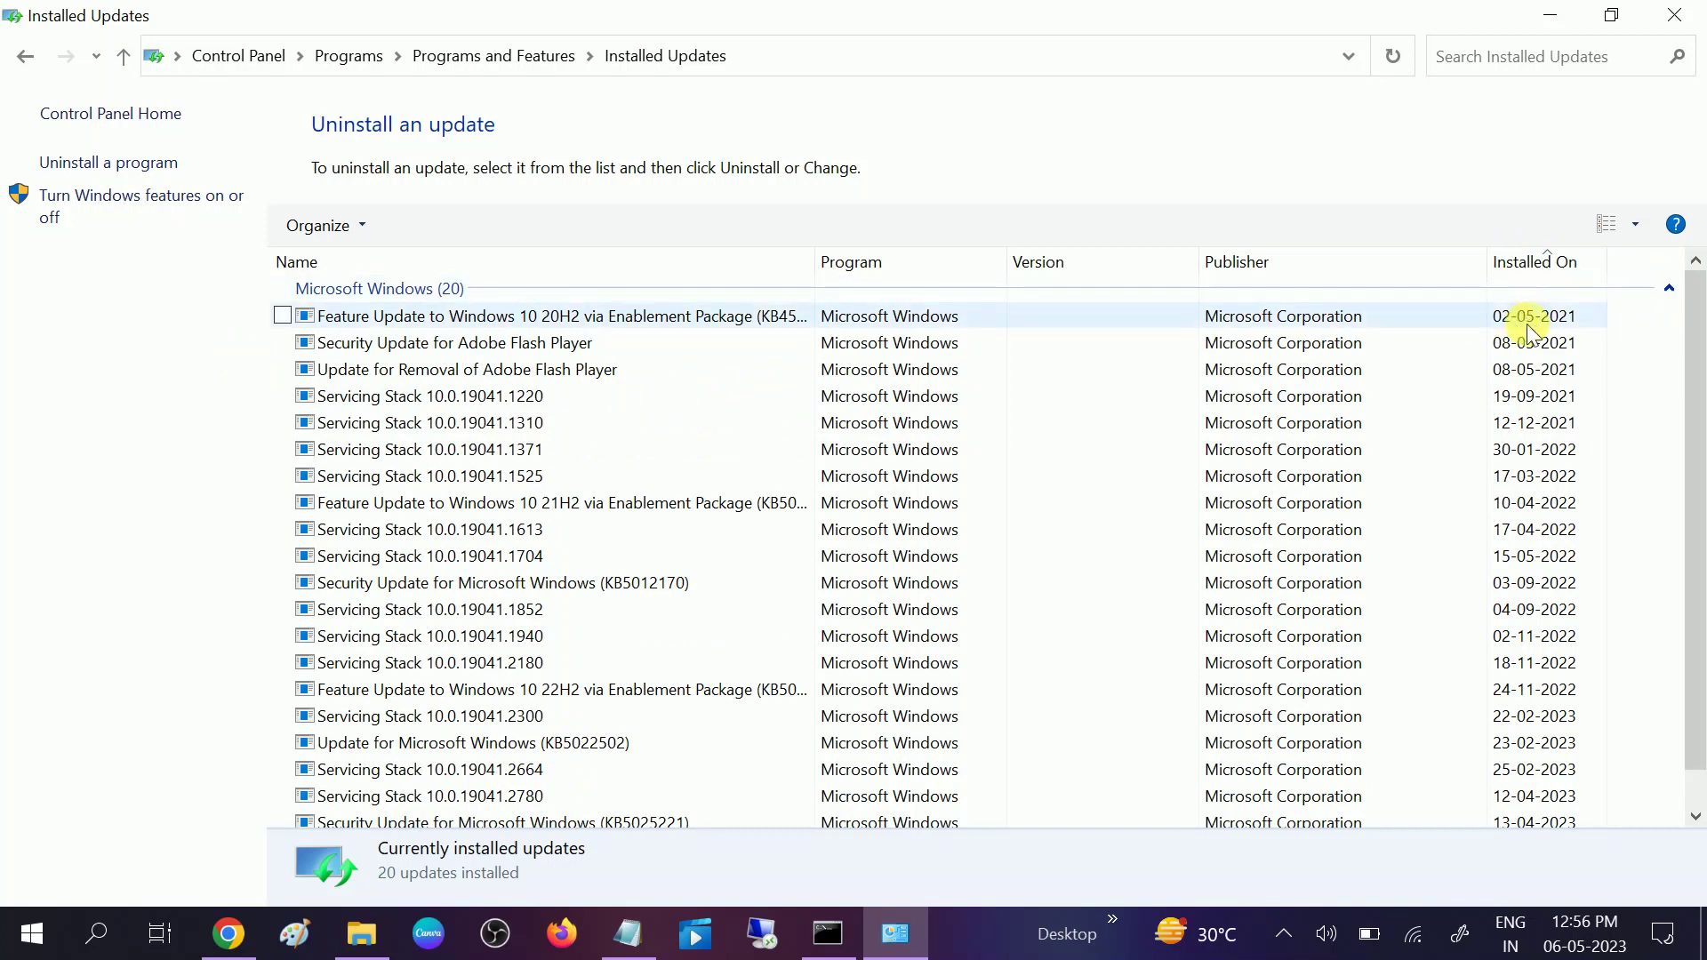
{"action": "left_click", "coordinate": [1520, 261]}
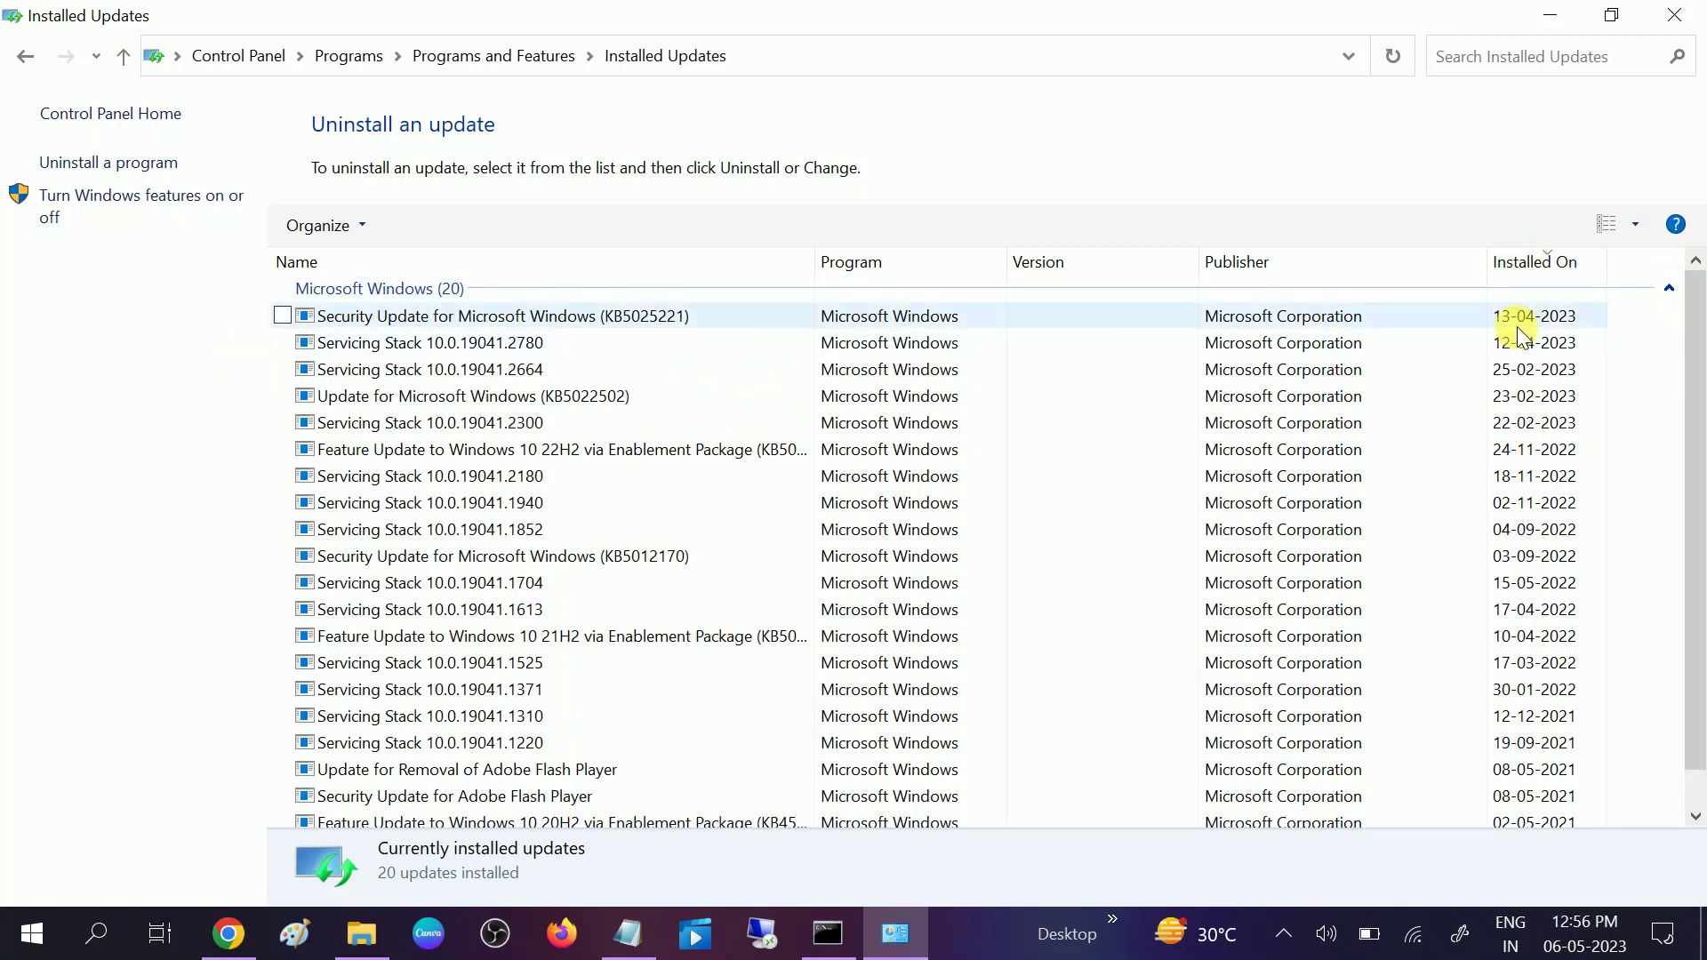
Select KB5025221, start then cancel its uninstall, and reselect it among neighbouring updates
{"action": "left_click", "coordinate": [548, 336]}
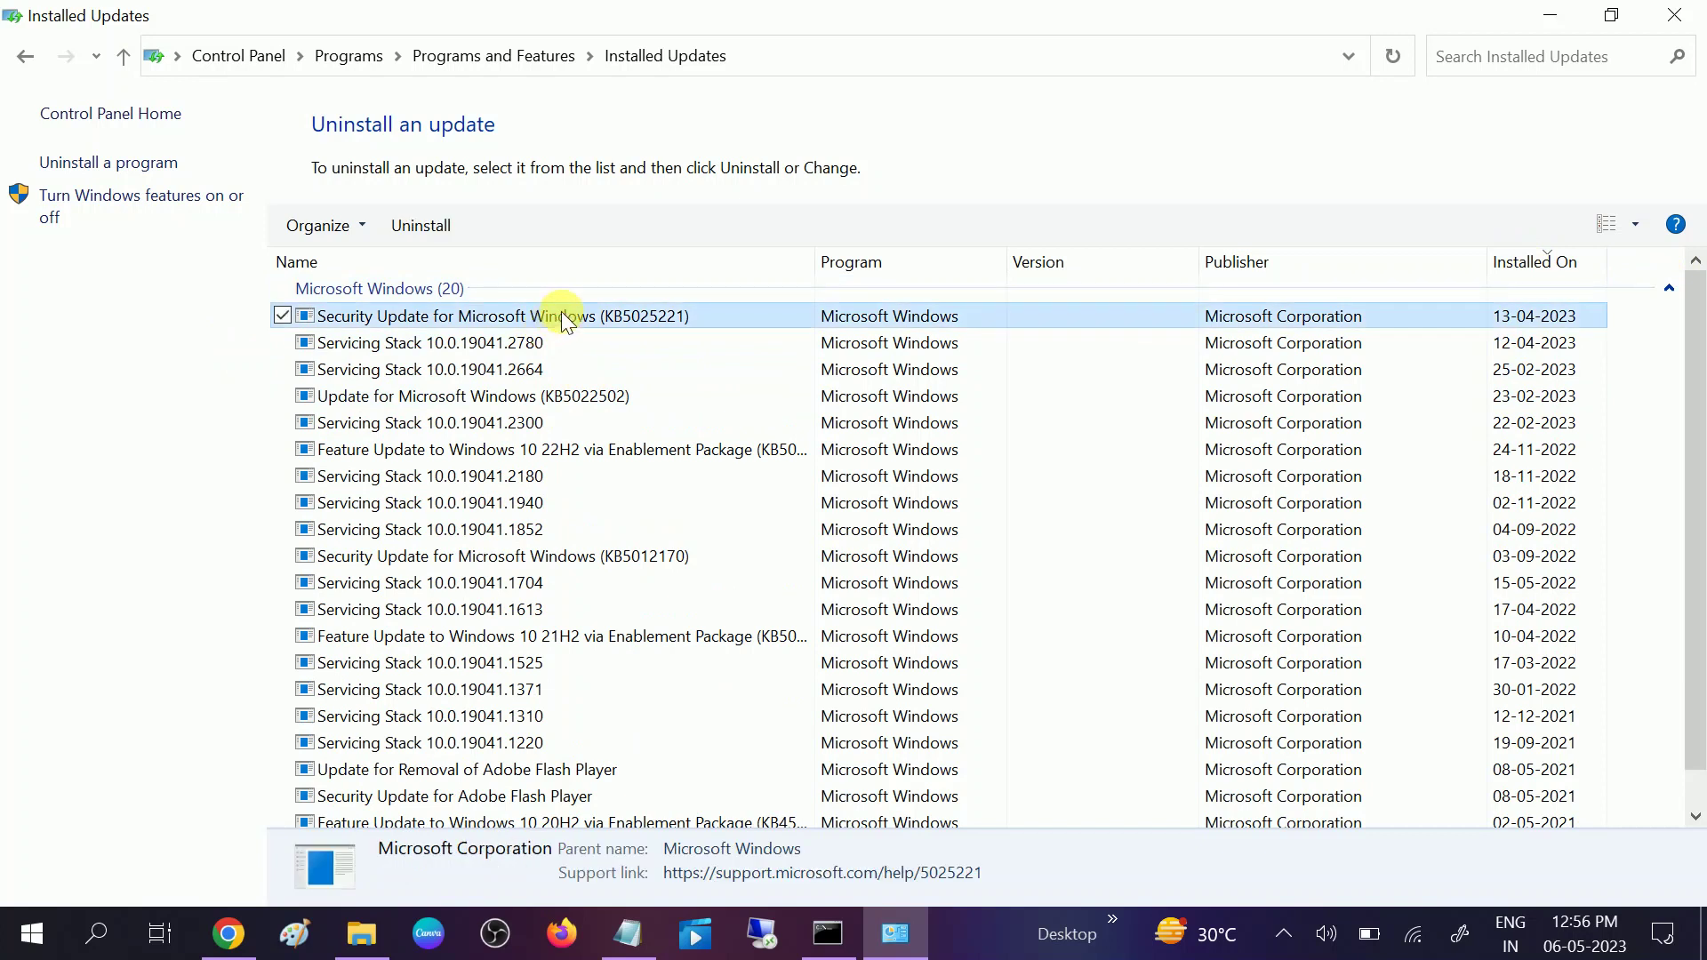
{"action": "left_click", "coordinate": [427, 228]}
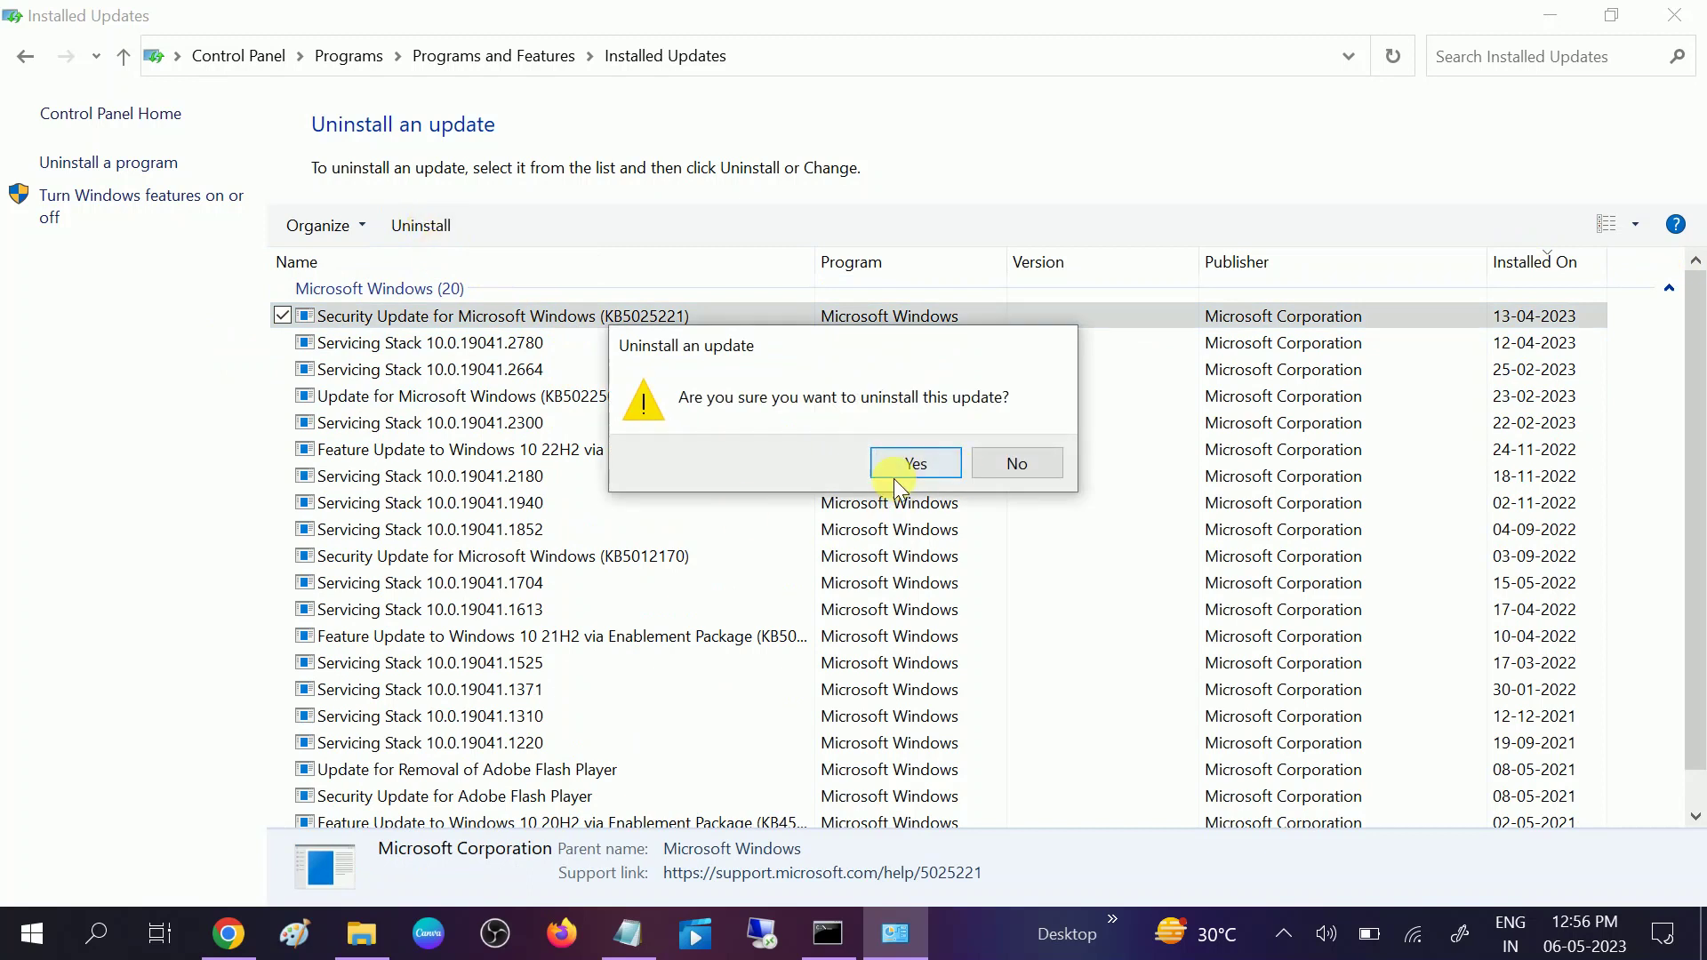
{"action": "left_click", "coordinate": [1011, 465]}
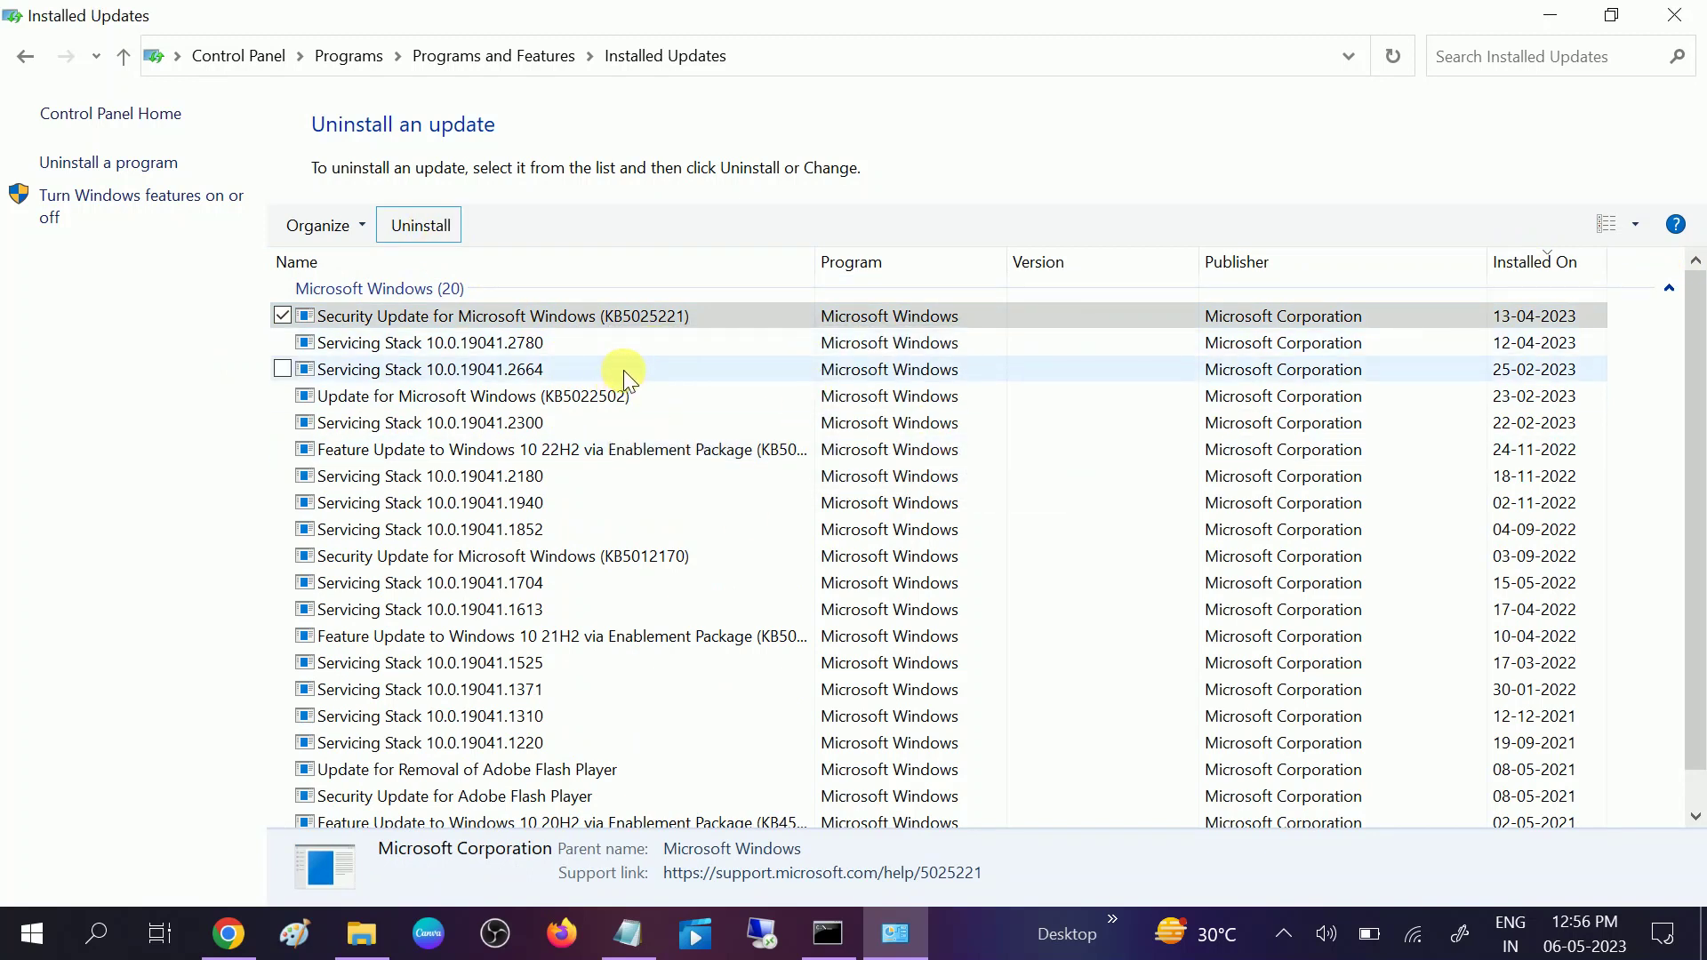
{"action": "left_click", "coordinate": [1511, 345]}
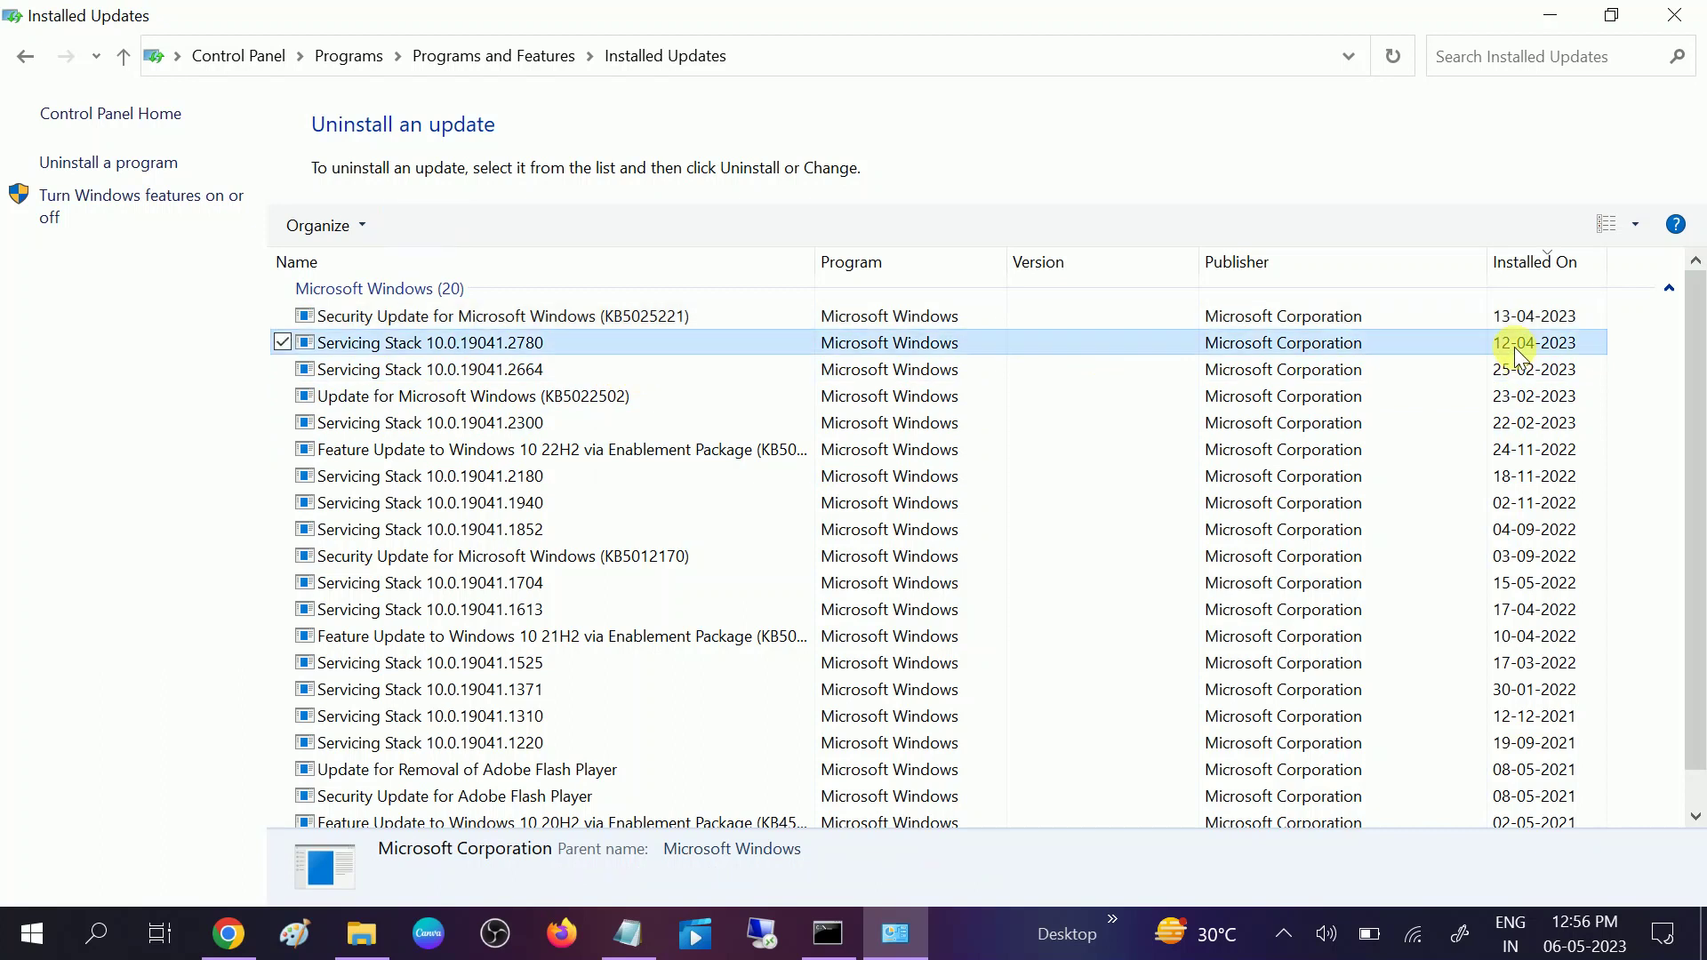
{"action": "left_click", "coordinate": [1346, 393]}
{"action": "left_click", "coordinate": [1317, 344]}
{"action": "left_click", "coordinate": [1313, 319]}
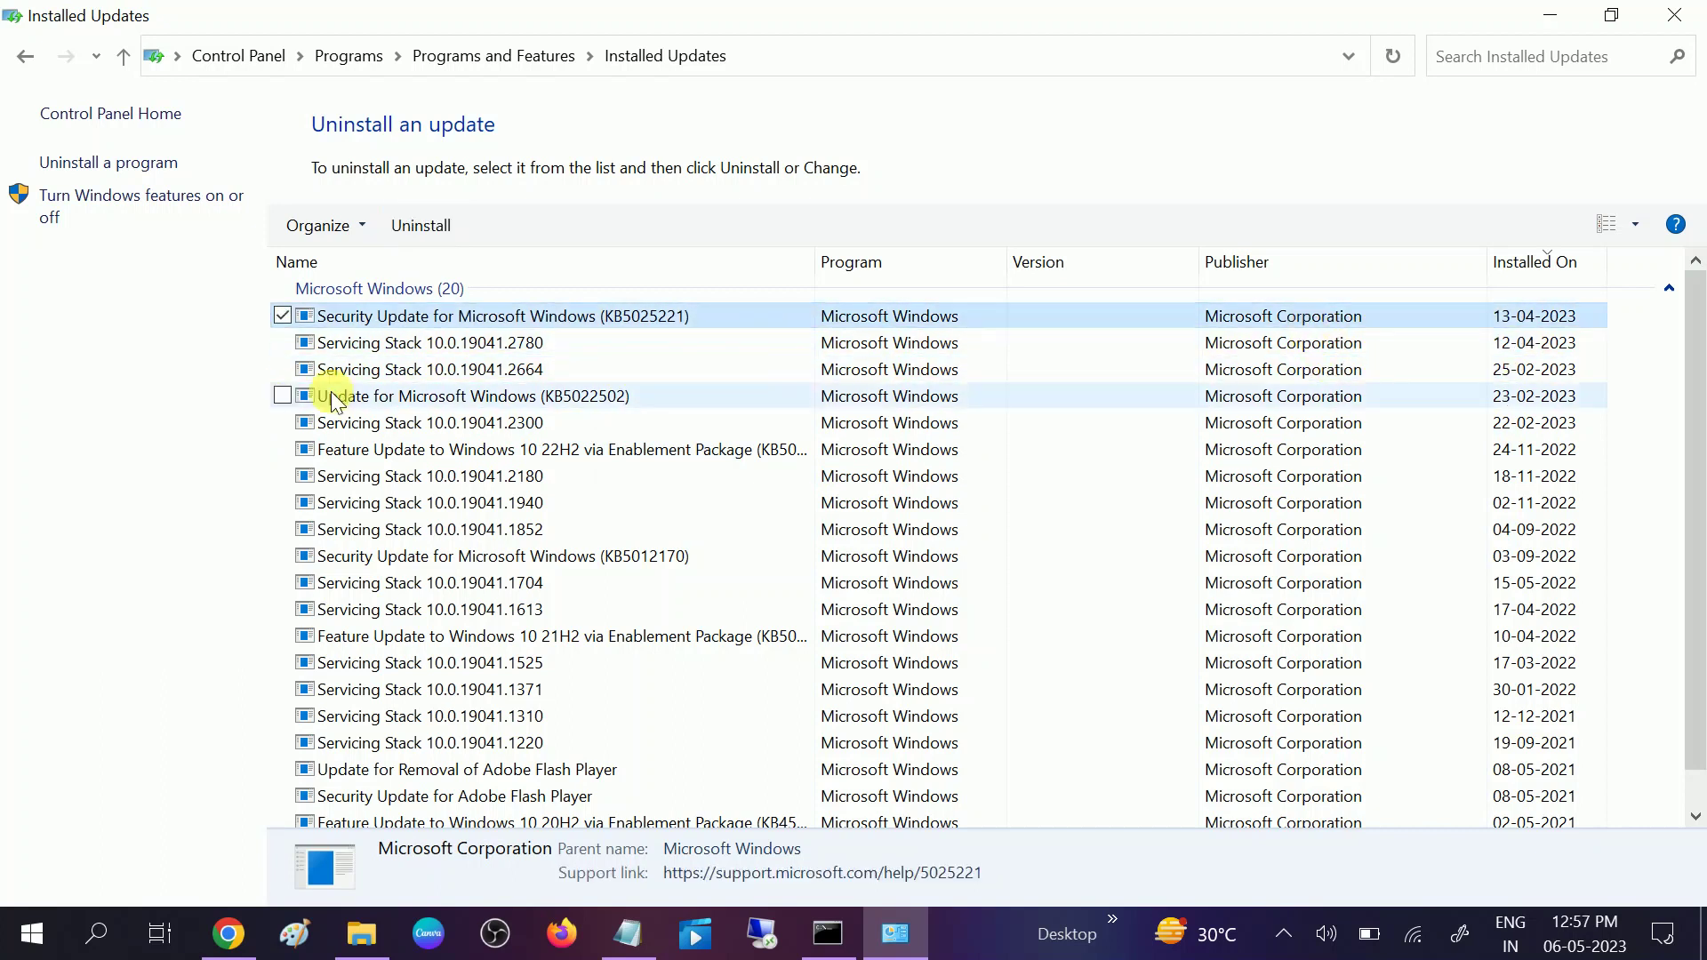
Close Installed Updates, launch Chrome, and search for 'windows 10 download'
{"action": "left_click", "coordinate": [1682, 11]}
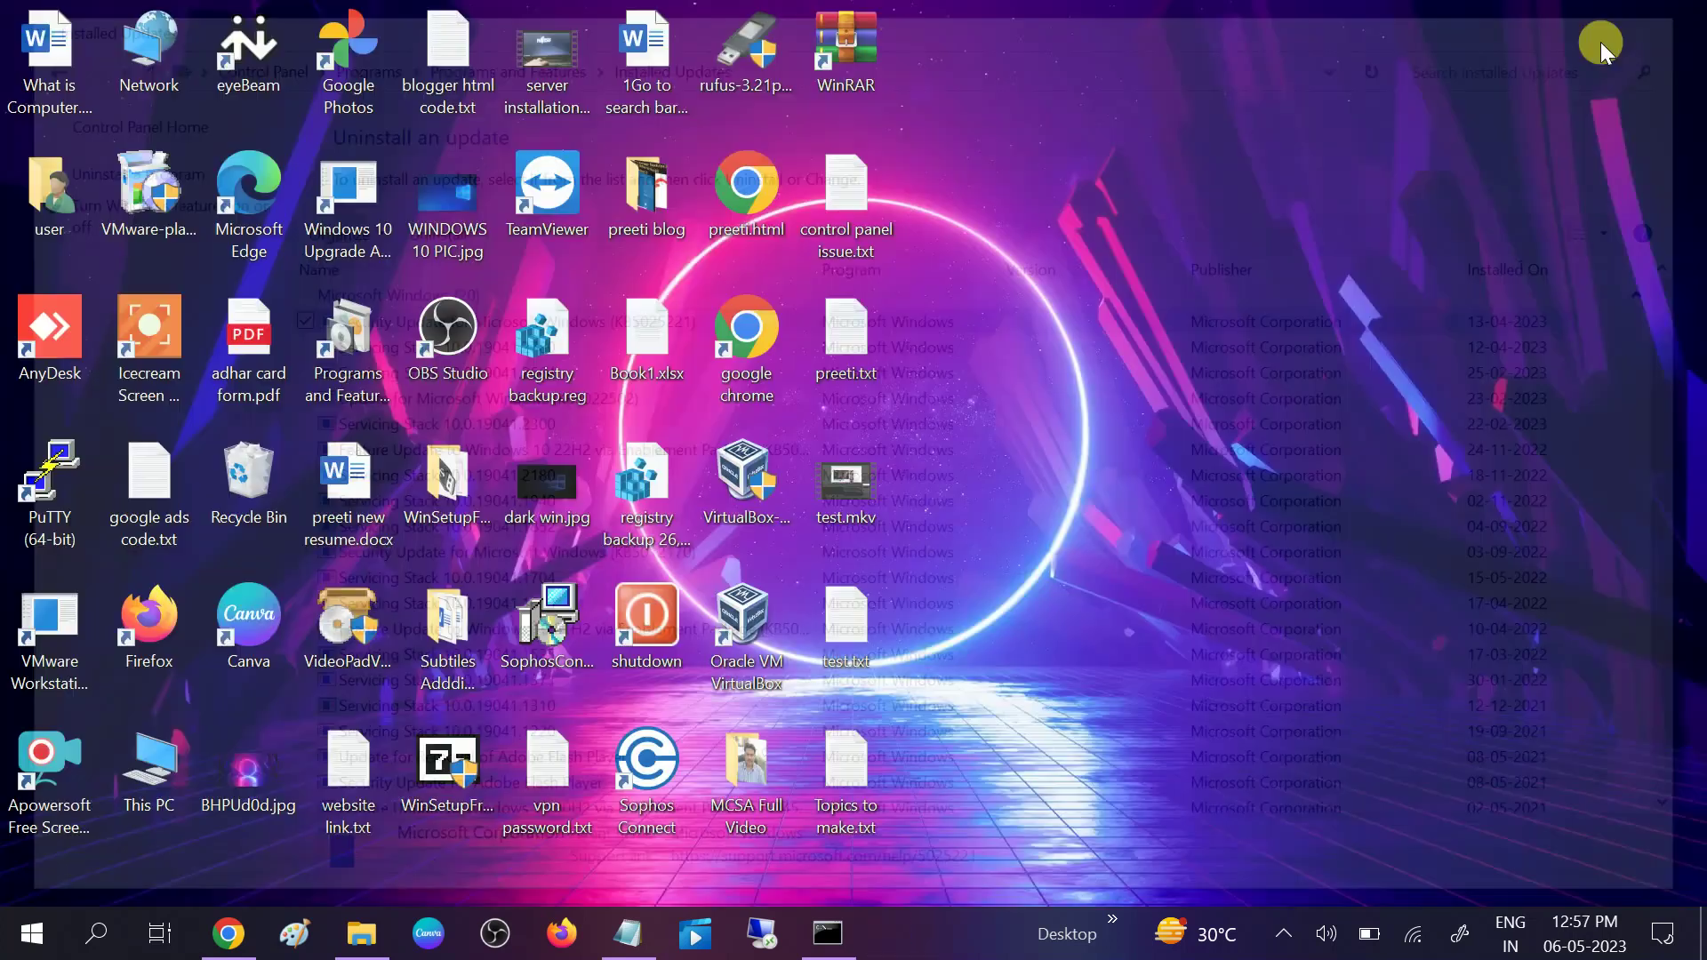
{"action": "left_click", "coordinate": [754, 313]}
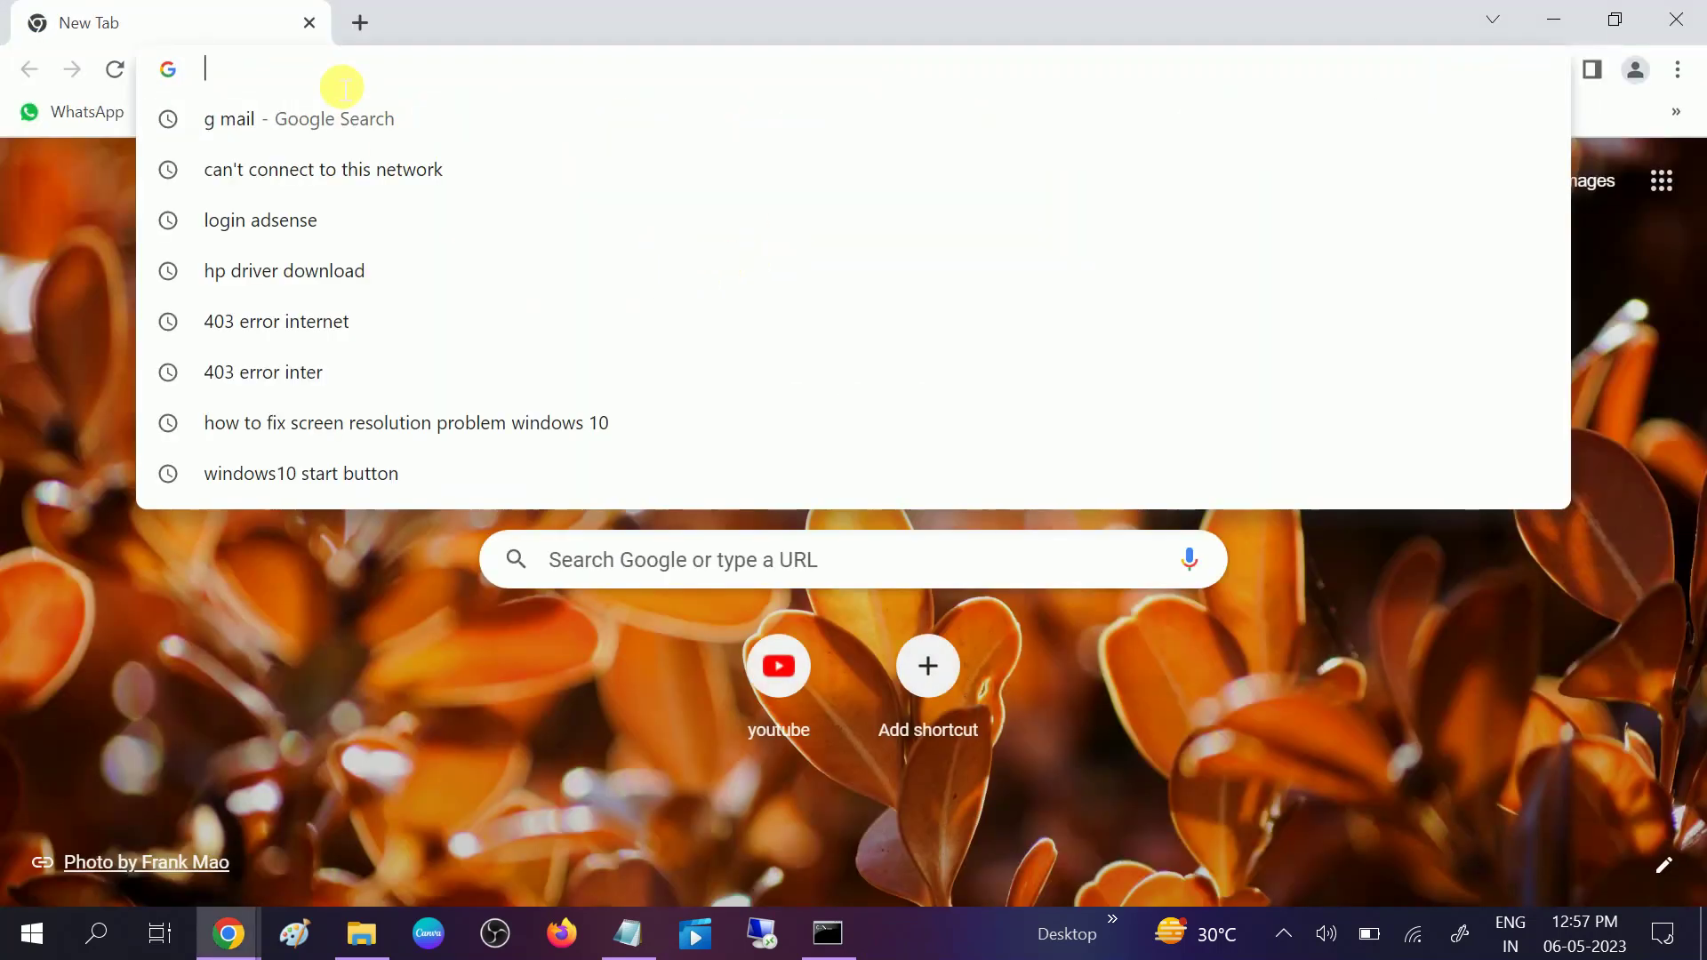
{"action": "type", "text": "windows"}
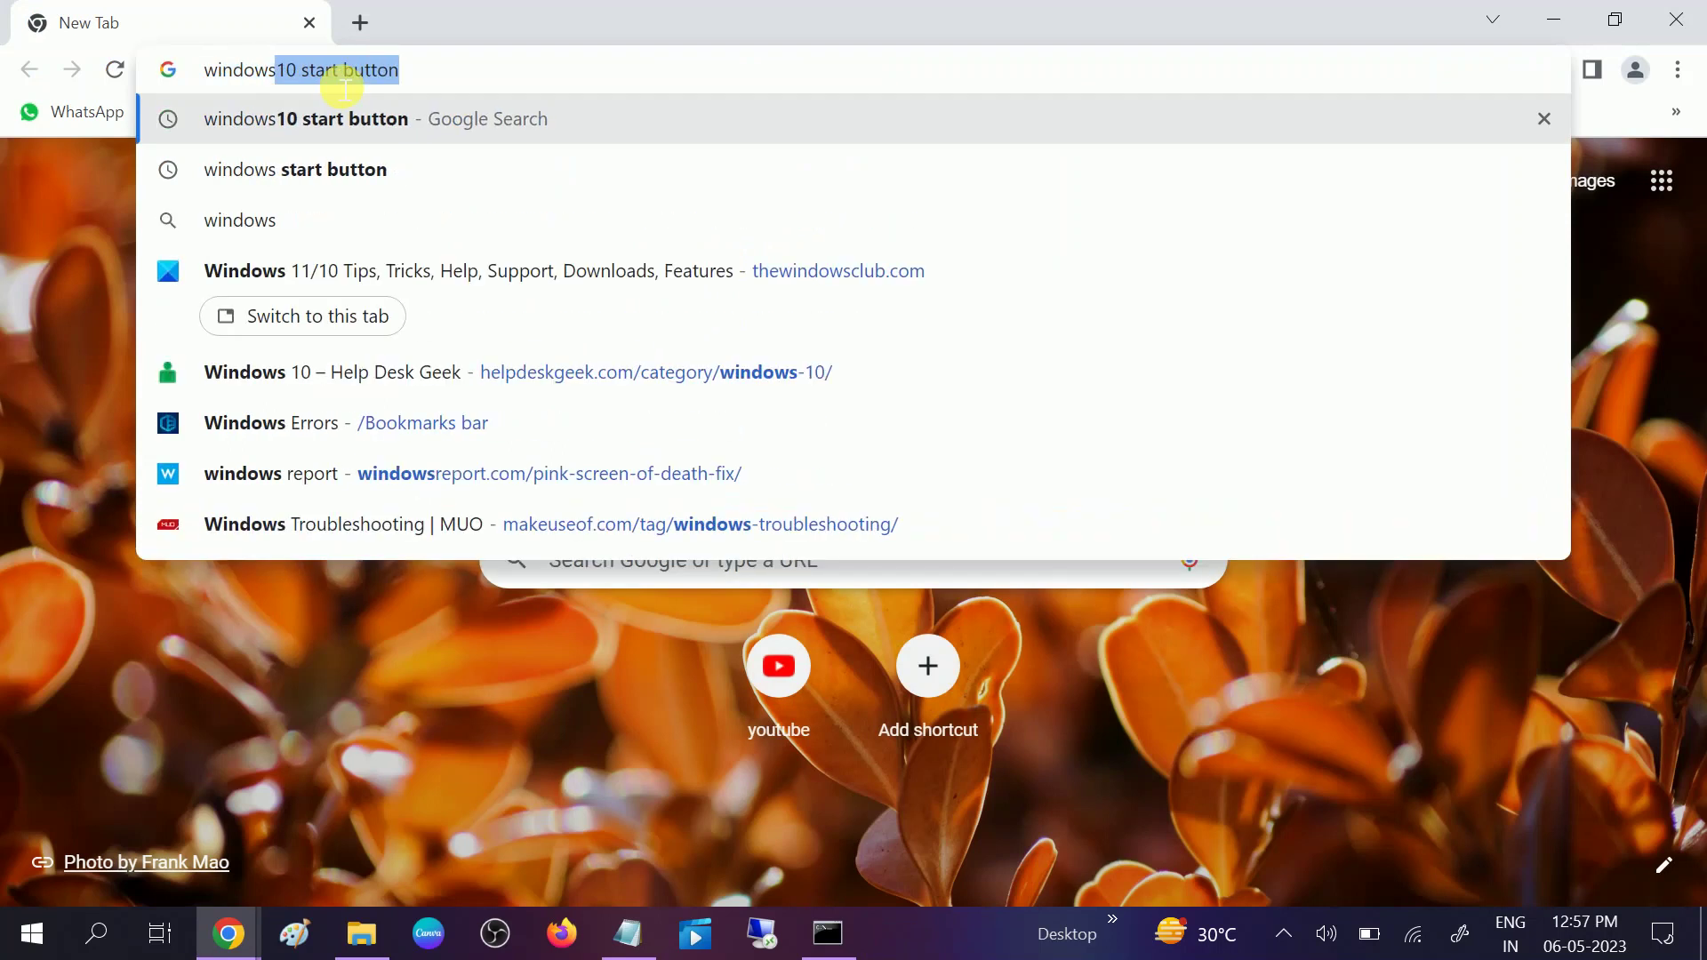
{"action": "type", "text": " 10"}
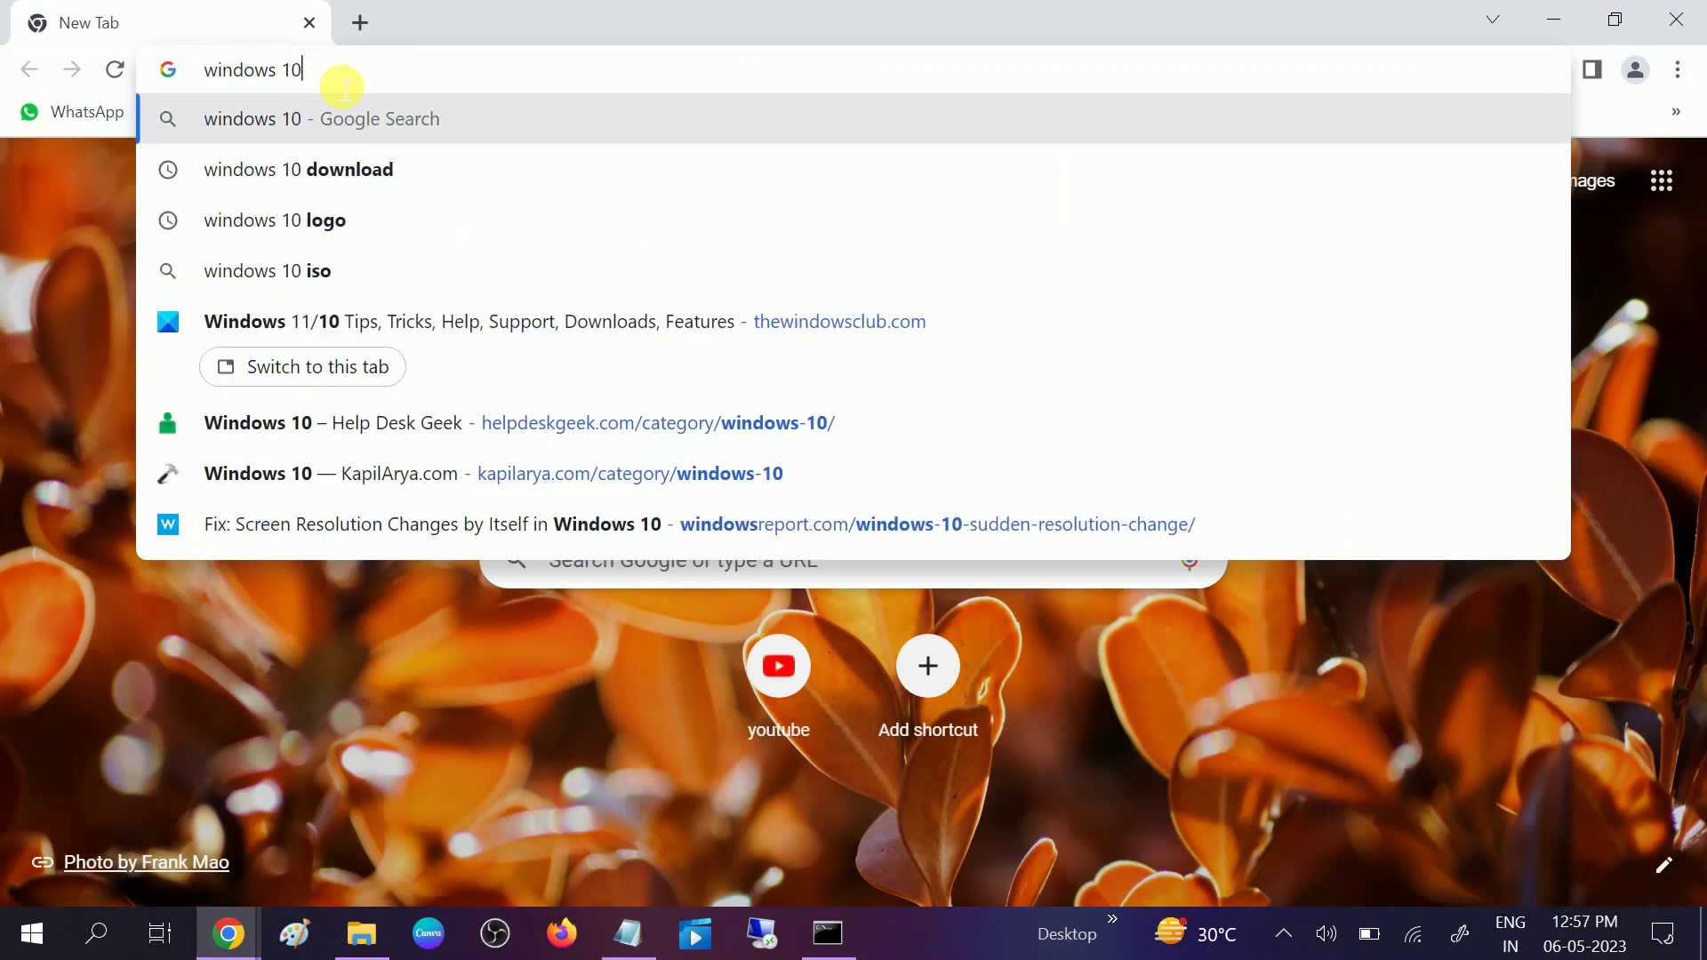
{"action": "key", "text": "Down"}
{"action": "key", "text": "Down"}
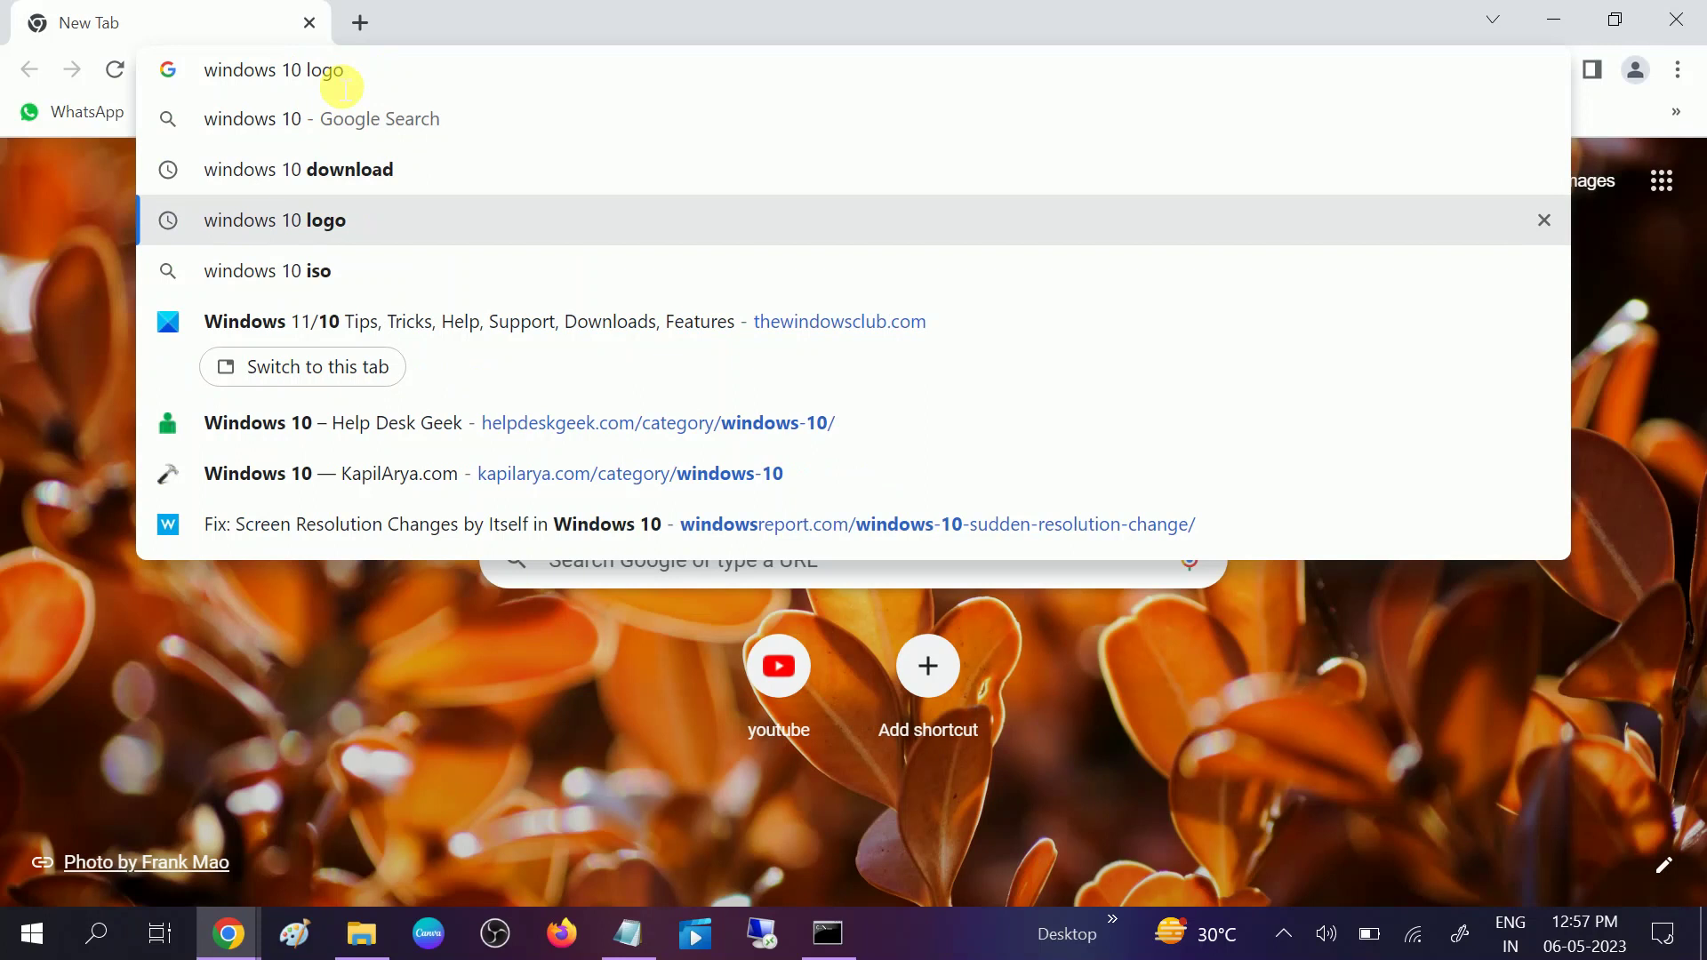
{"action": "key", "text": "Up"}
{"action": "key", "text": "Return"}
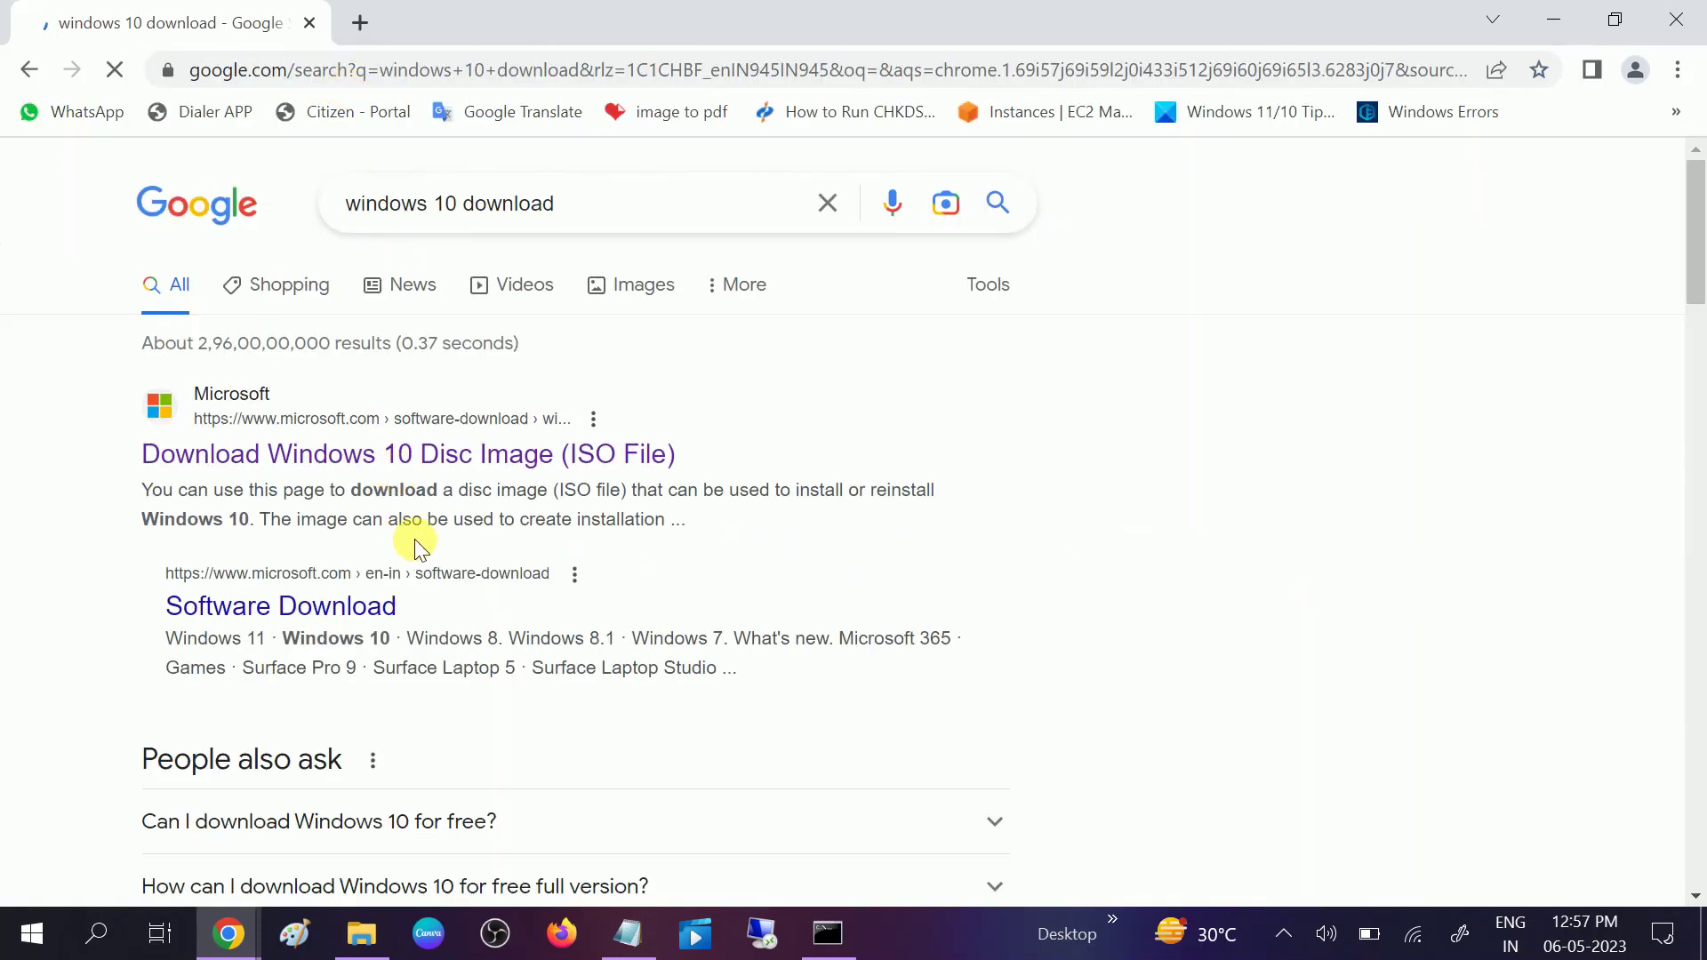
Open Microsoft's Windows 10 download page, scroll to Update now, then close Chrome
{"action": "left_click", "coordinate": [365, 455]}
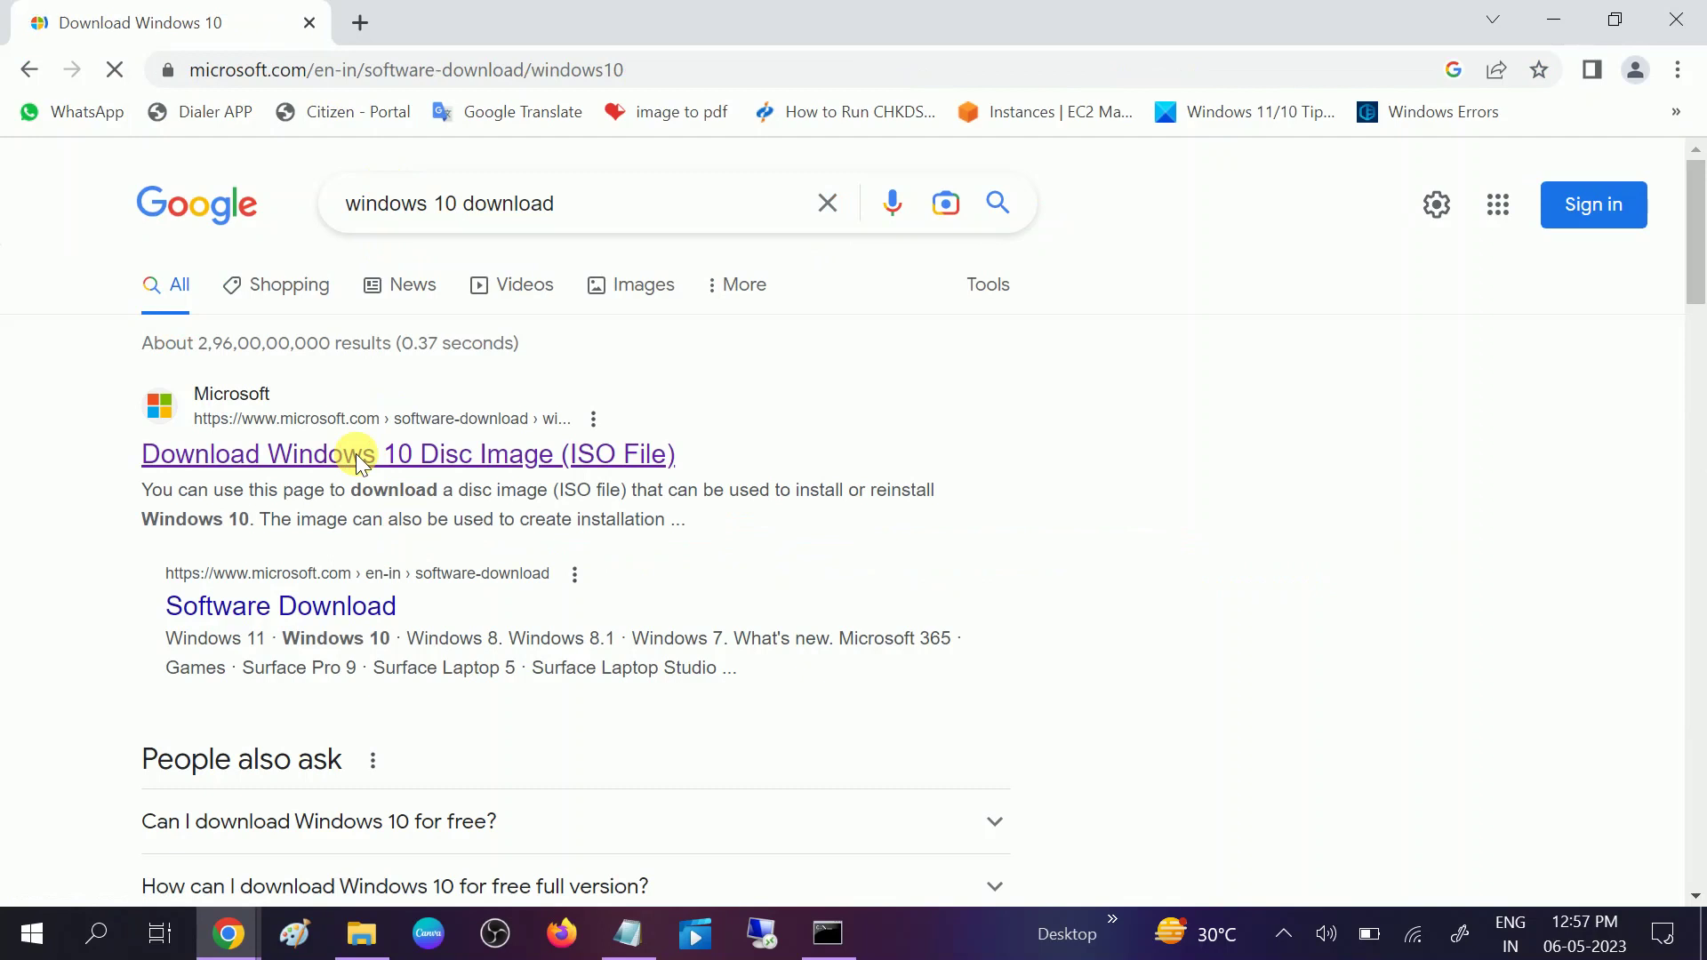
{"action": "scroll", "coordinate": [357, 449], "scroll_direction": "down", "scroll_amount": 3}
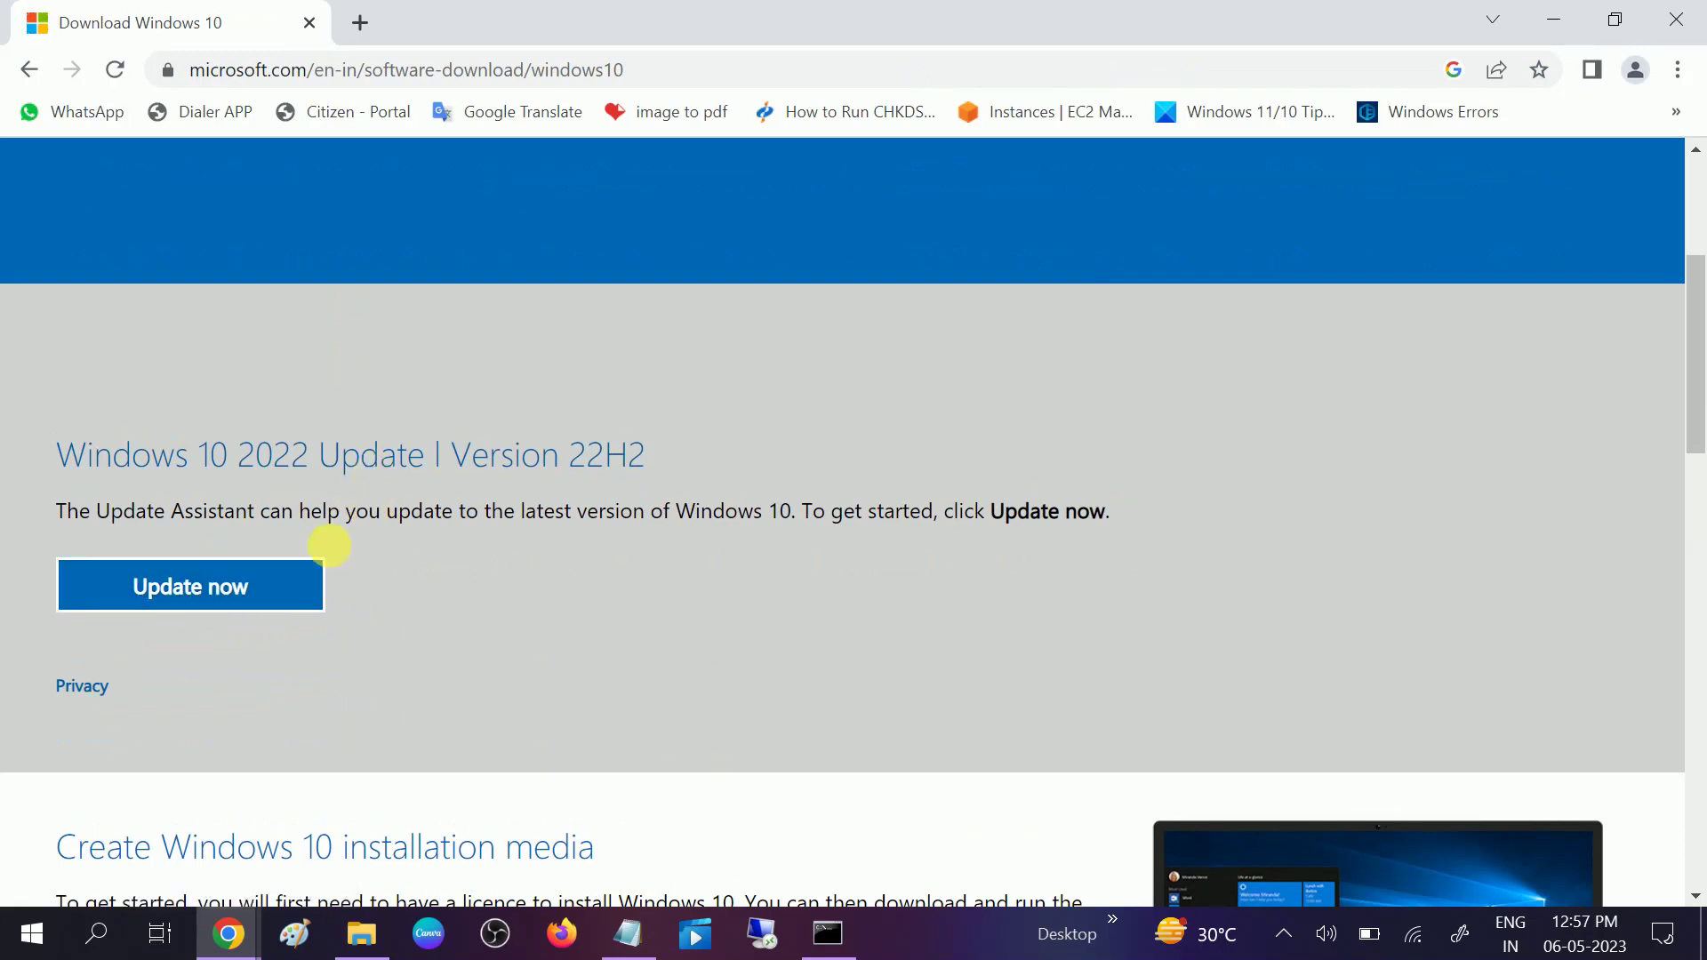
{"action": "left_click", "coordinate": [1699, 9]}
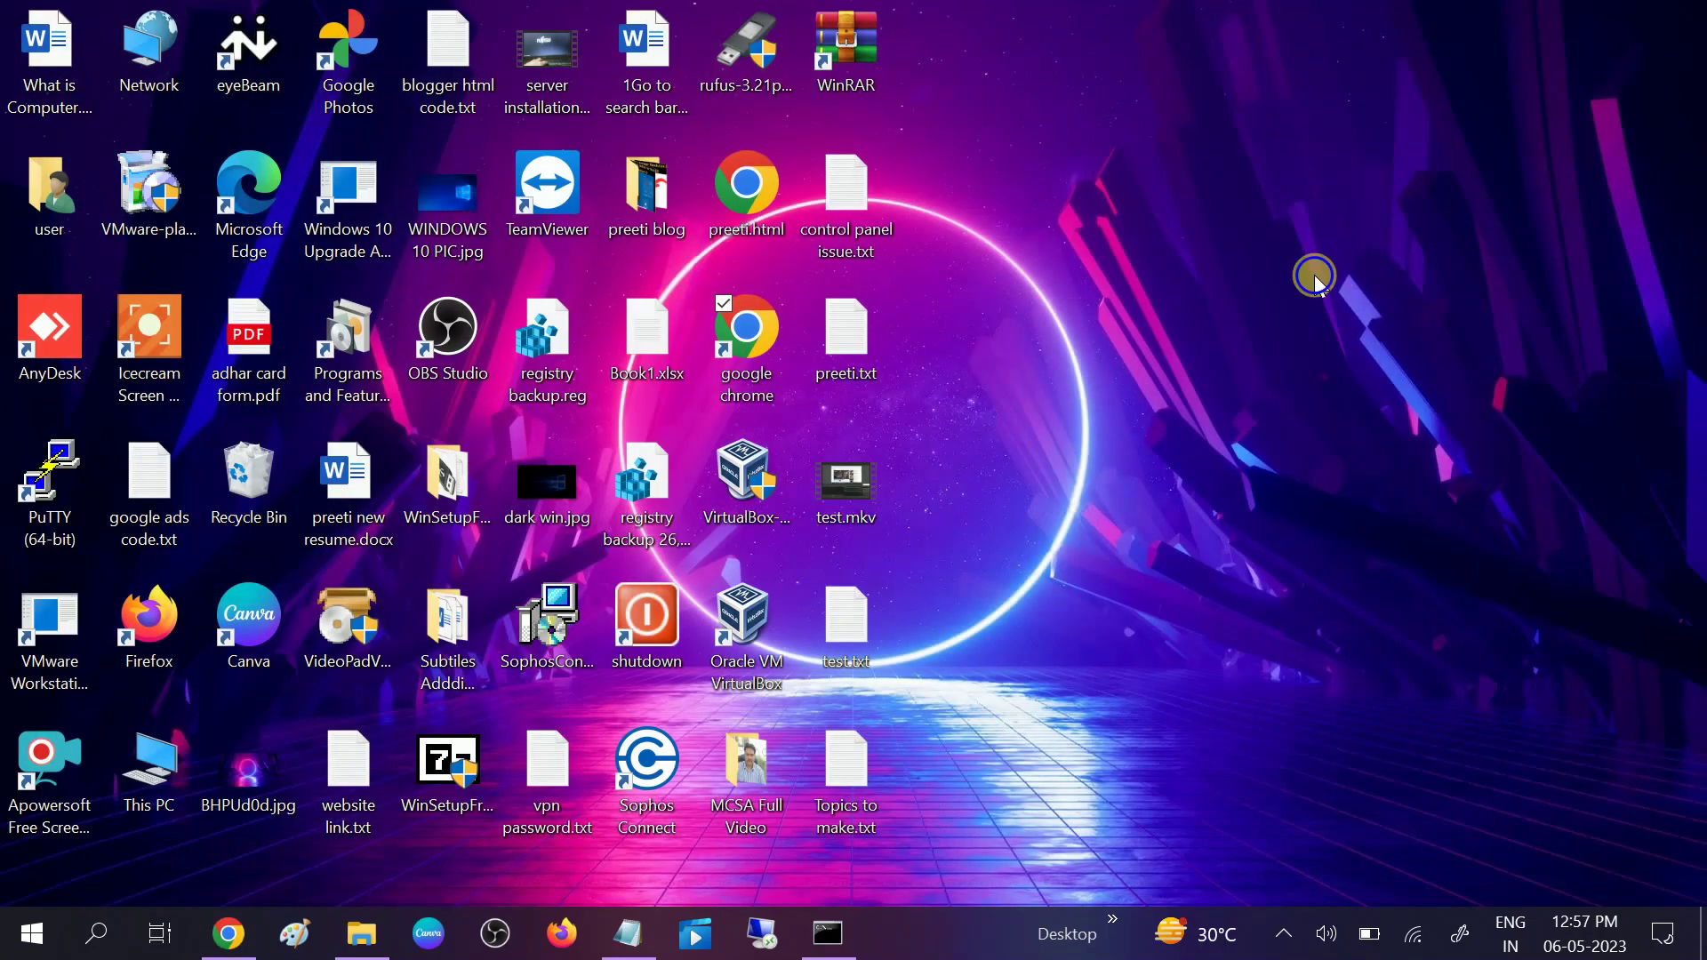
{"action": "right_click", "coordinate": [1314, 275]}
Refresh the desktop and open Command Prompt as administrator
{"action": "left_click", "coordinate": [1369, 354]}
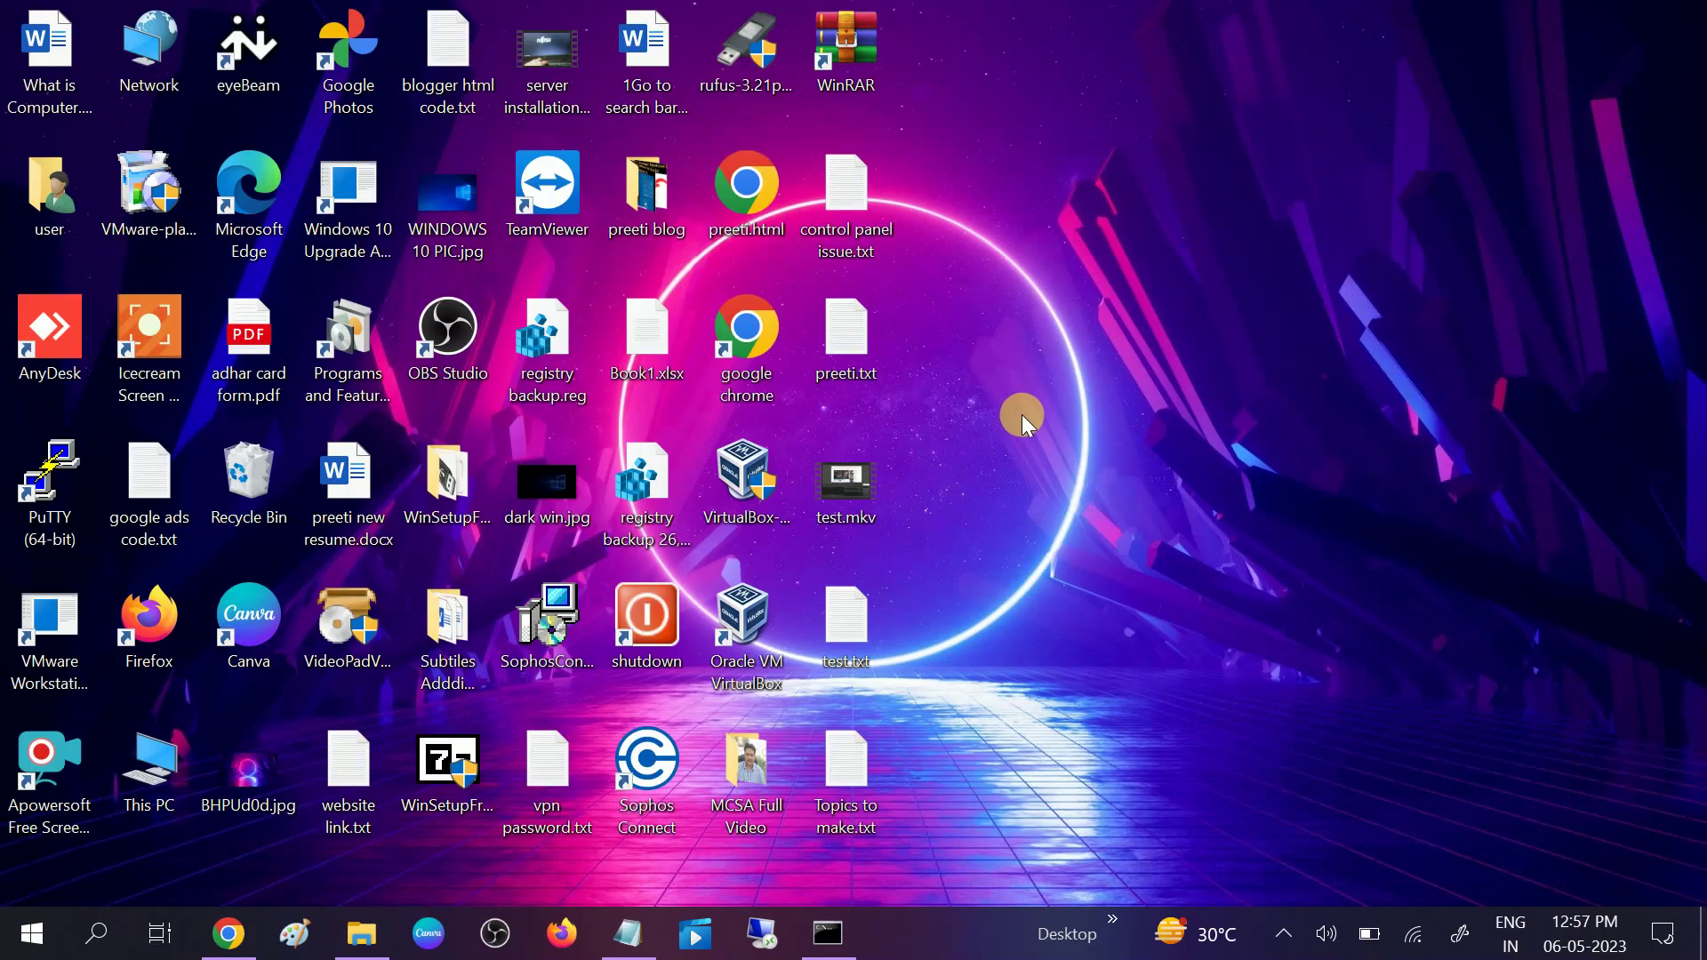
{"action": "left_click", "coordinate": [82, 935]}
{"action": "type", "text": "c"}
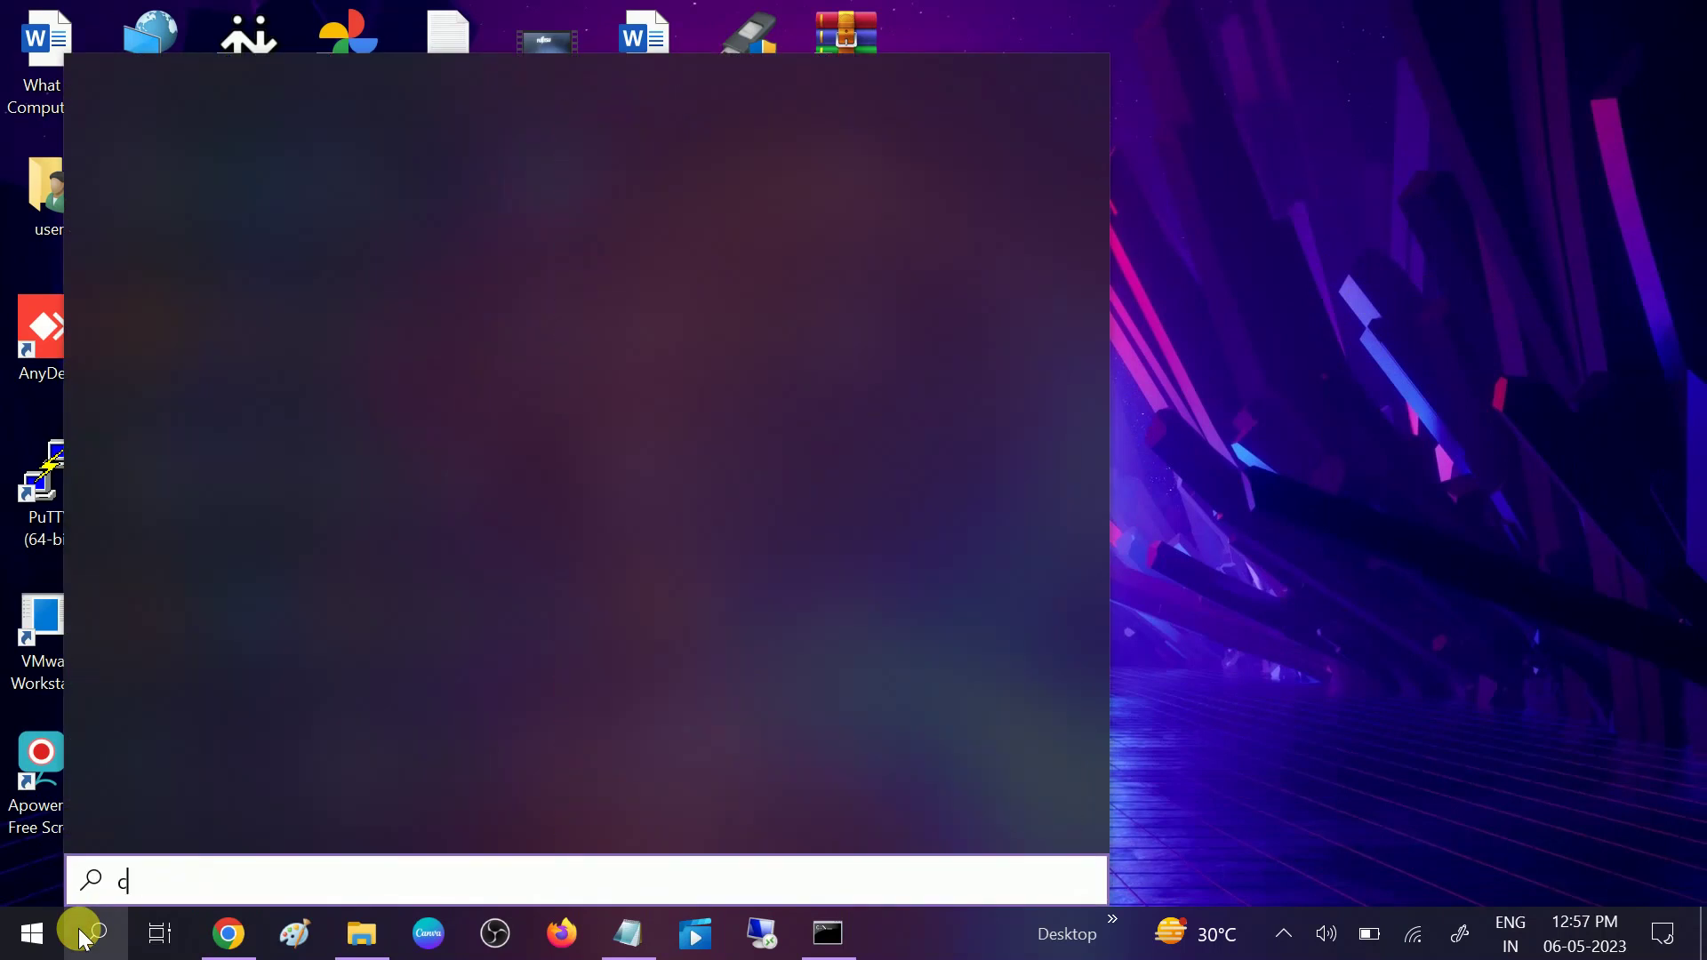
{"action": "type", "text": "md"}
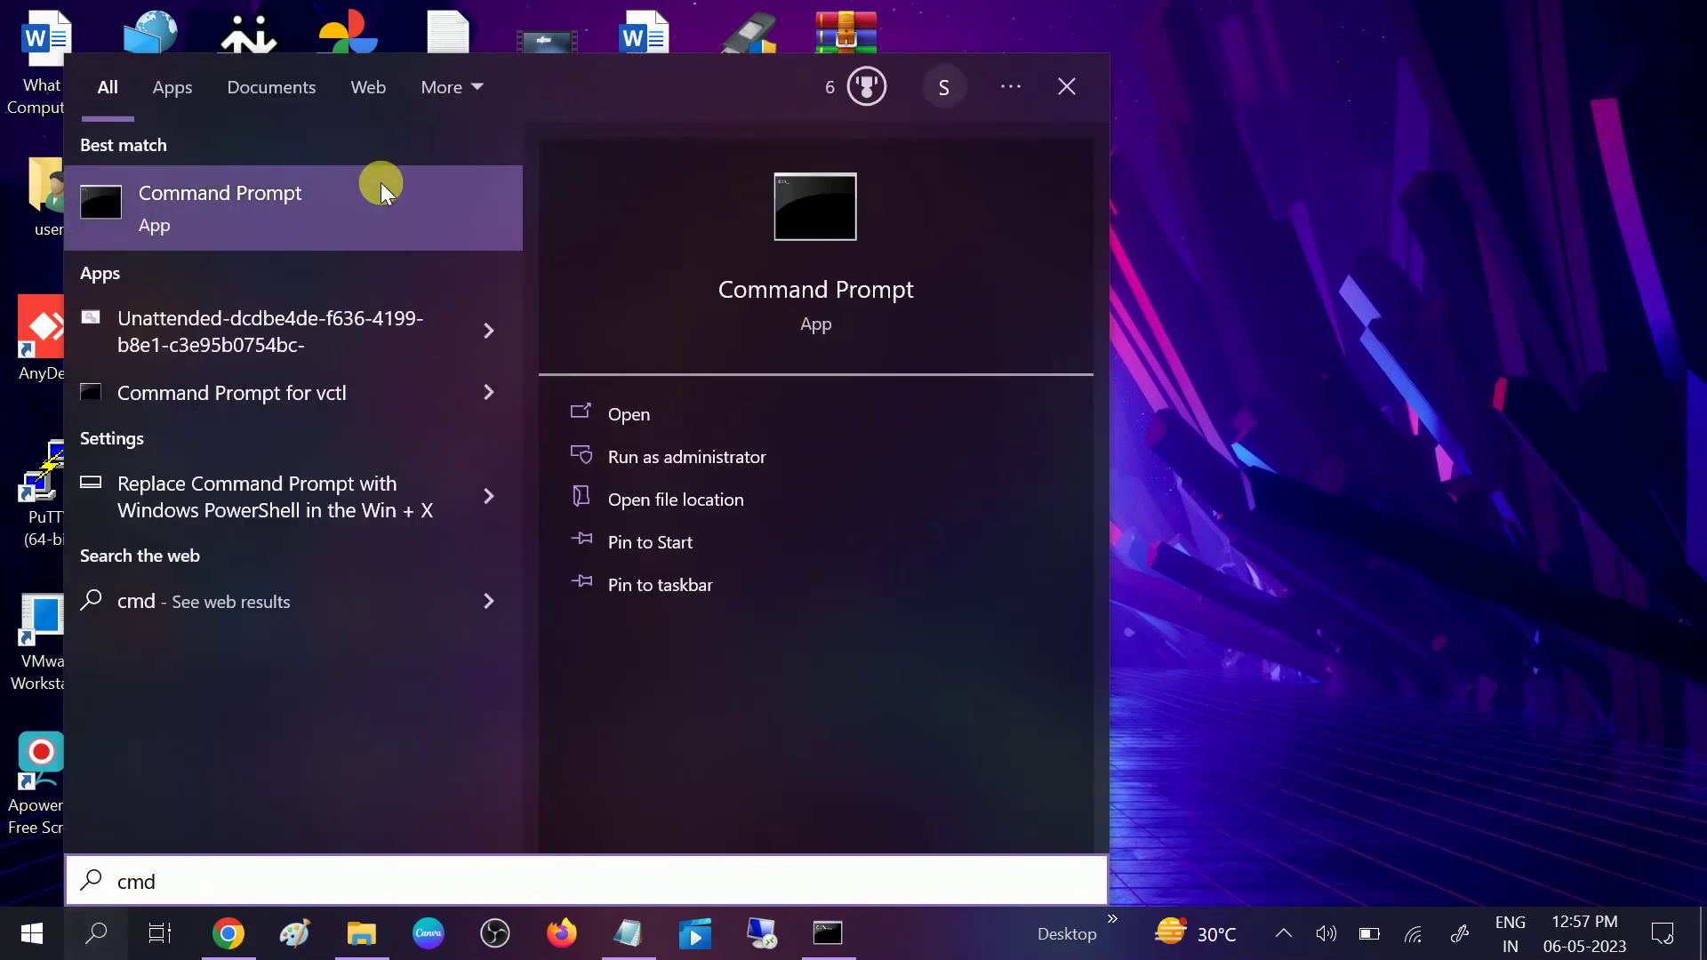
{"action": "right_click", "coordinate": [381, 187]}
{"action": "key", "text": "Escape"}
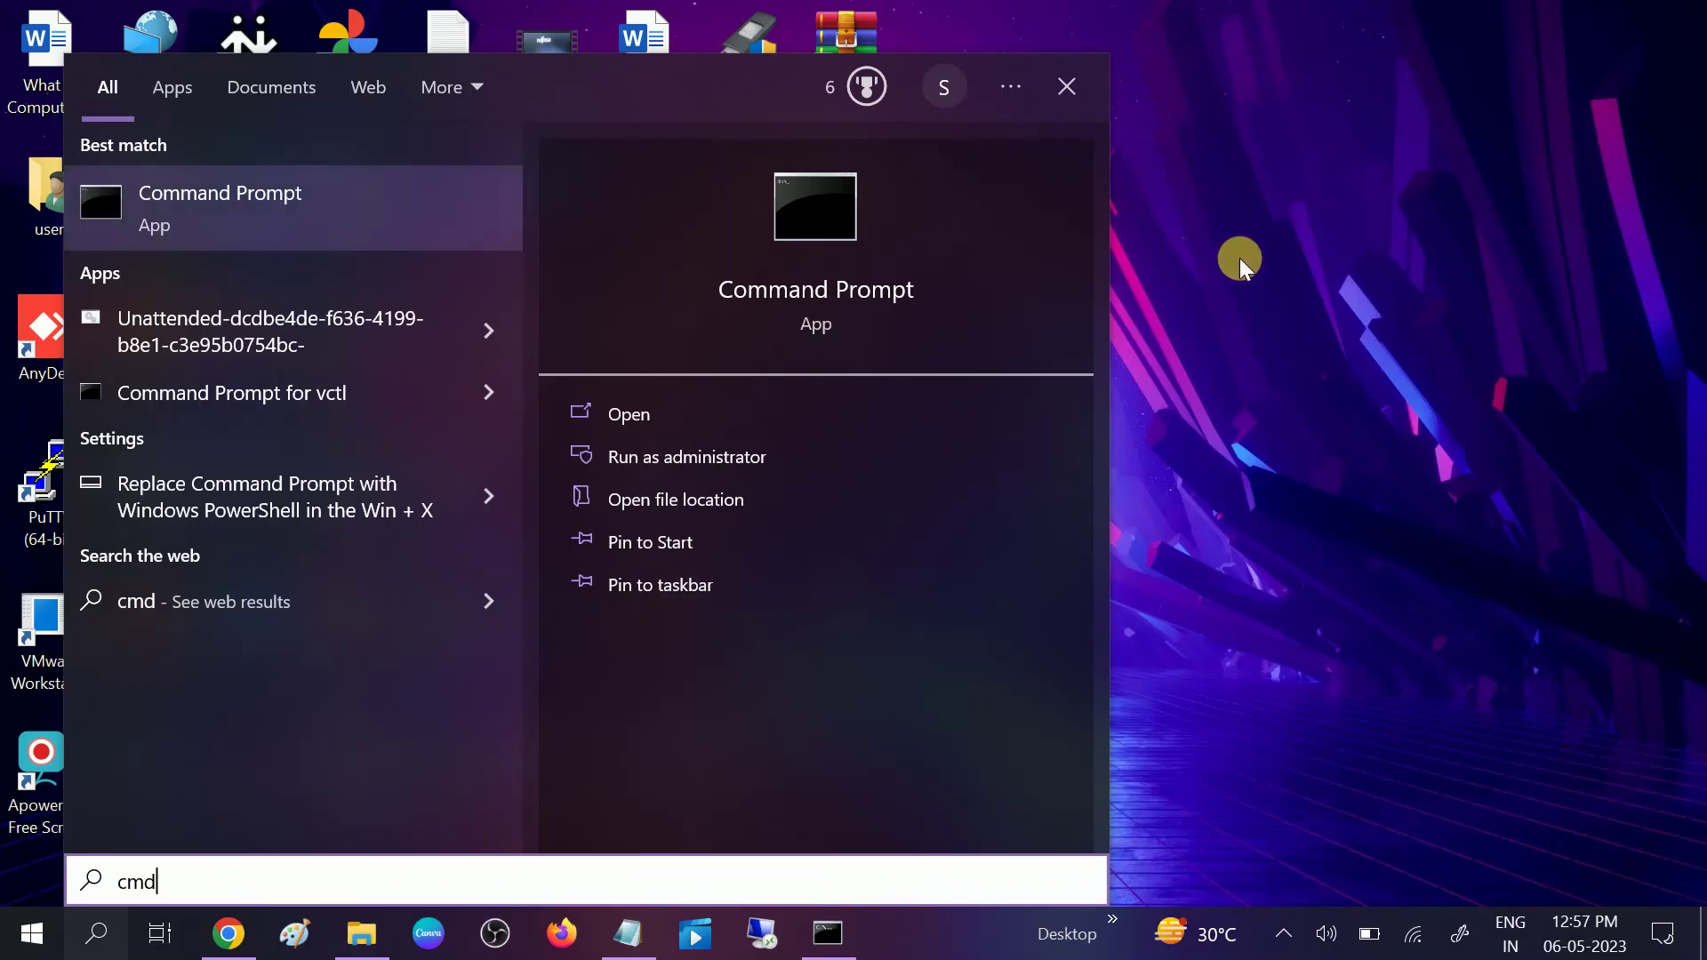
{"action": "left_click", "coordinate": [1241, 267]}
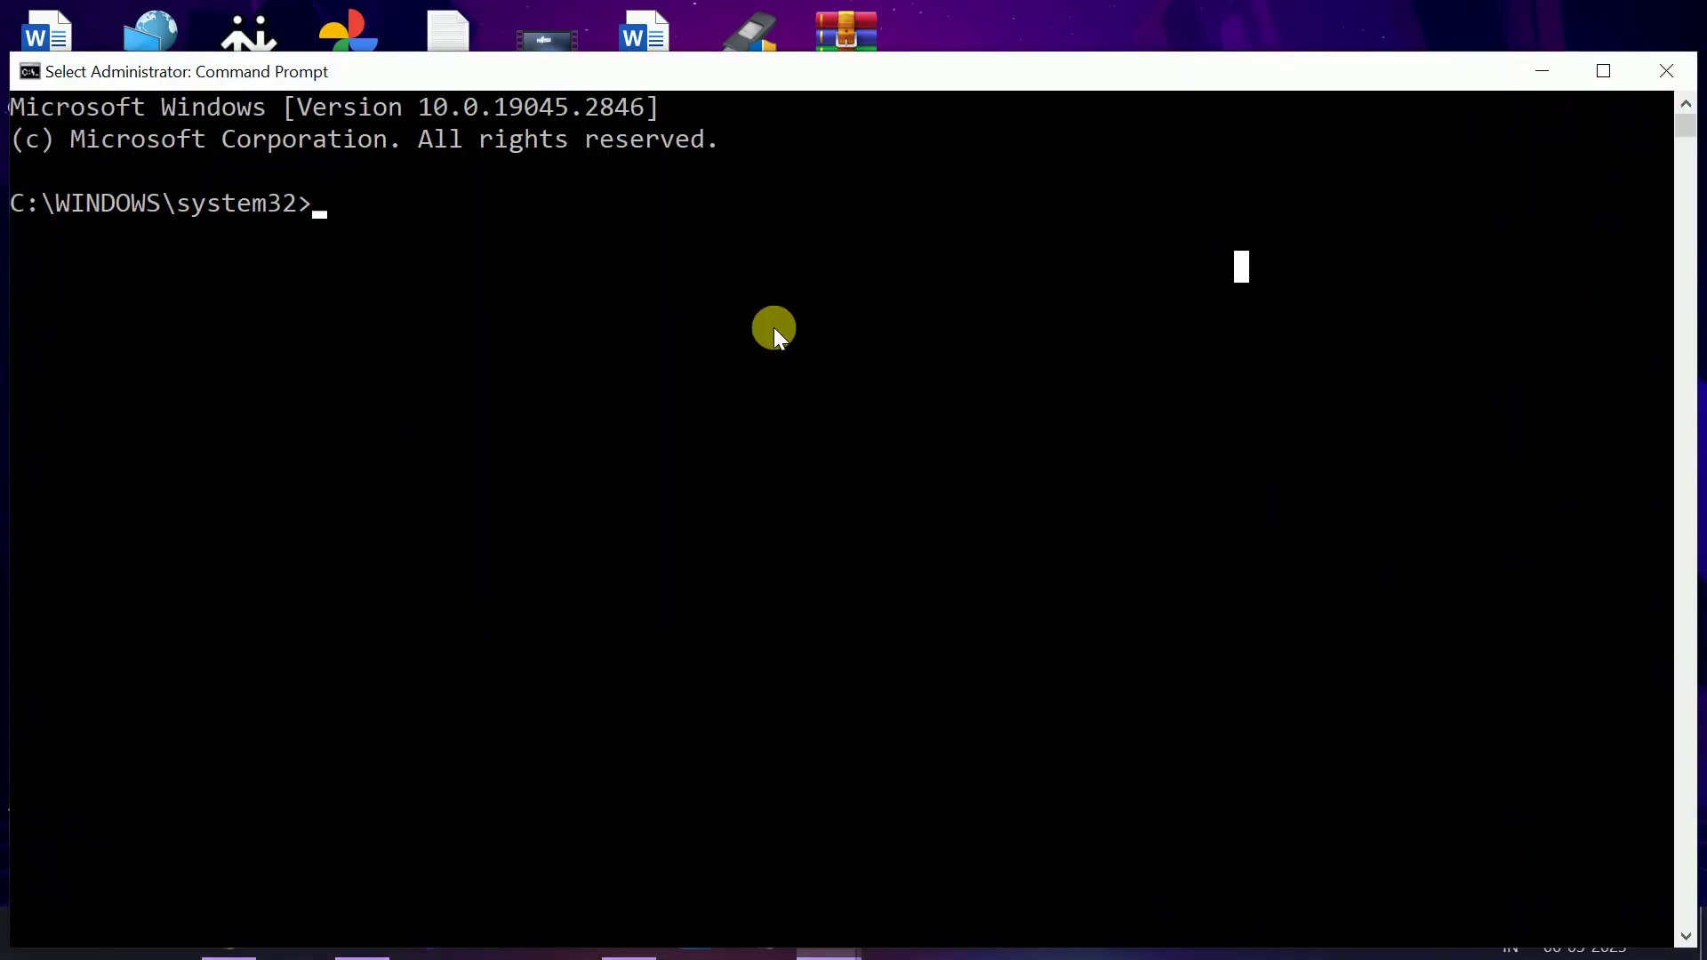
Run sfc /scannow, maximize the window, then minimize it to the desktop
{"action": "type", "text": "sfc /"}
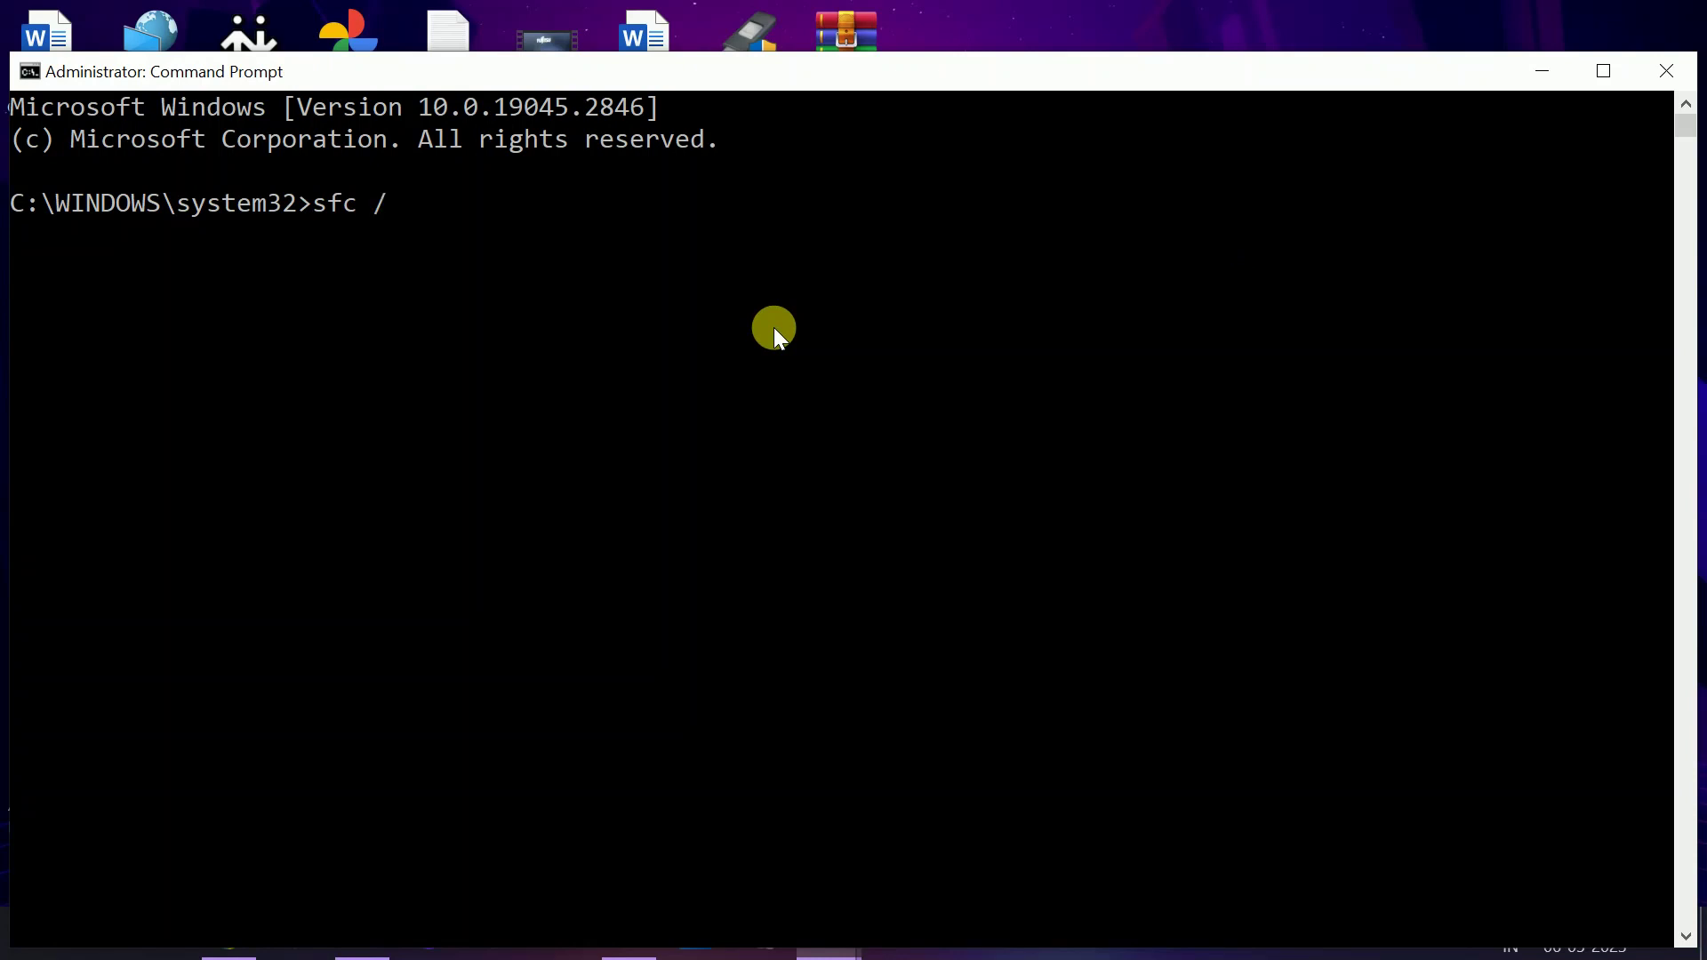
{"action": "type", "text": "scannow"}
{"action": "key", "text": "Return"}
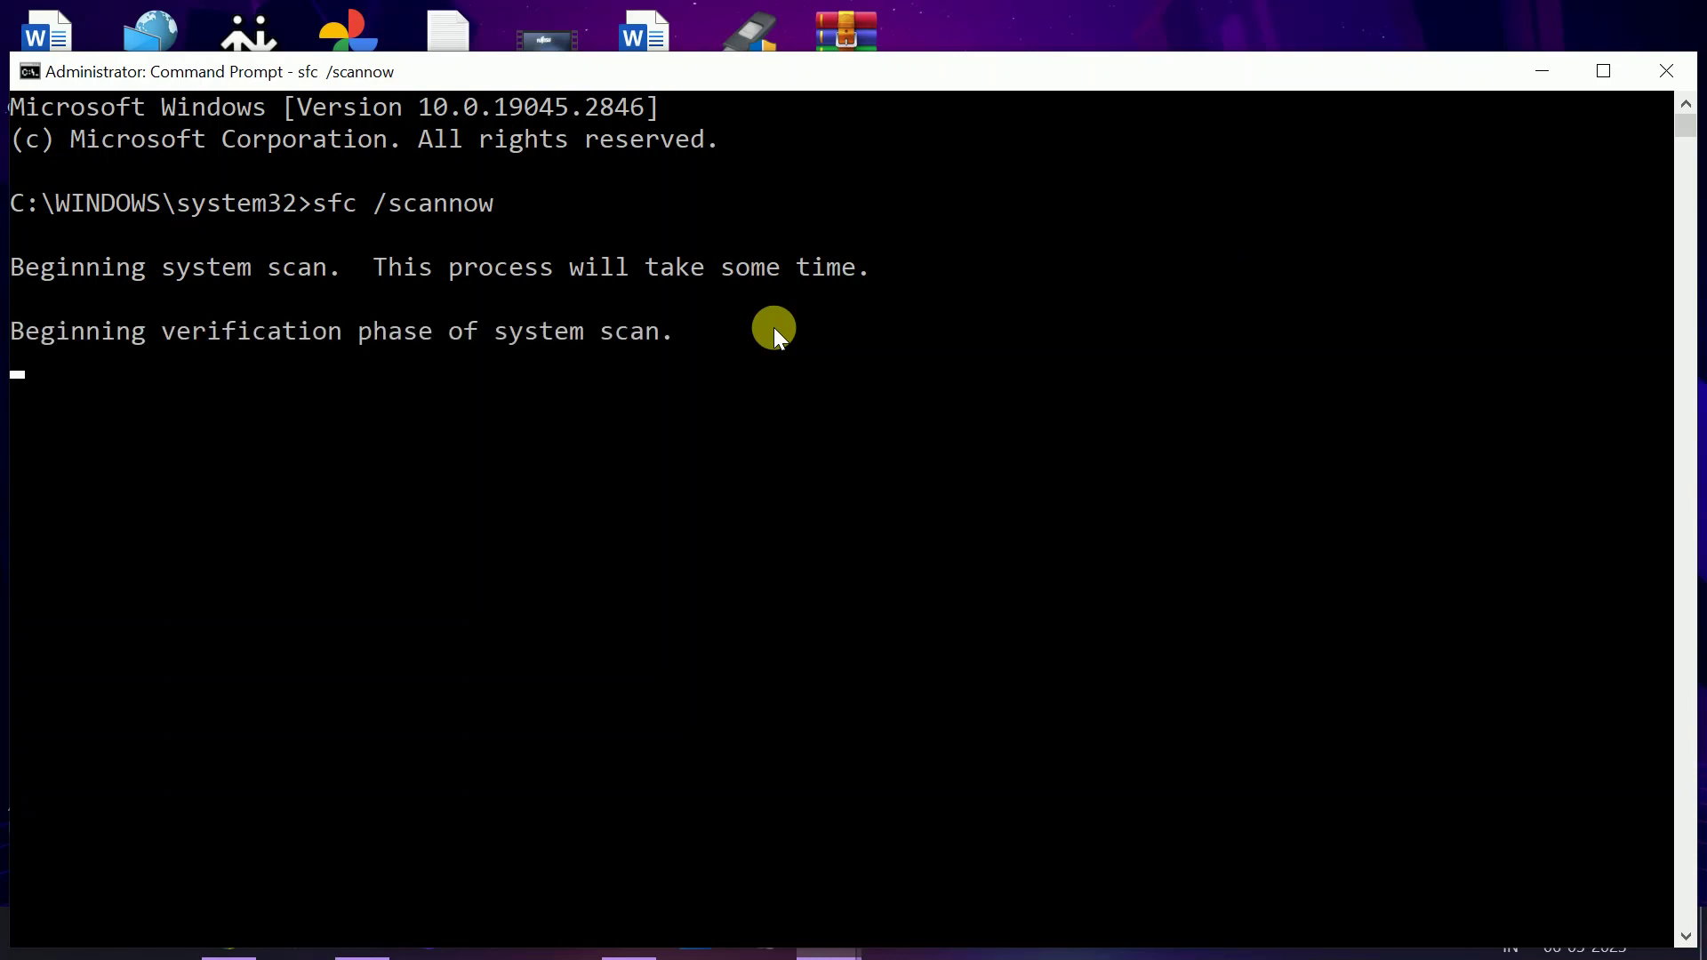
{"action": "key", "text": "super+Up"}
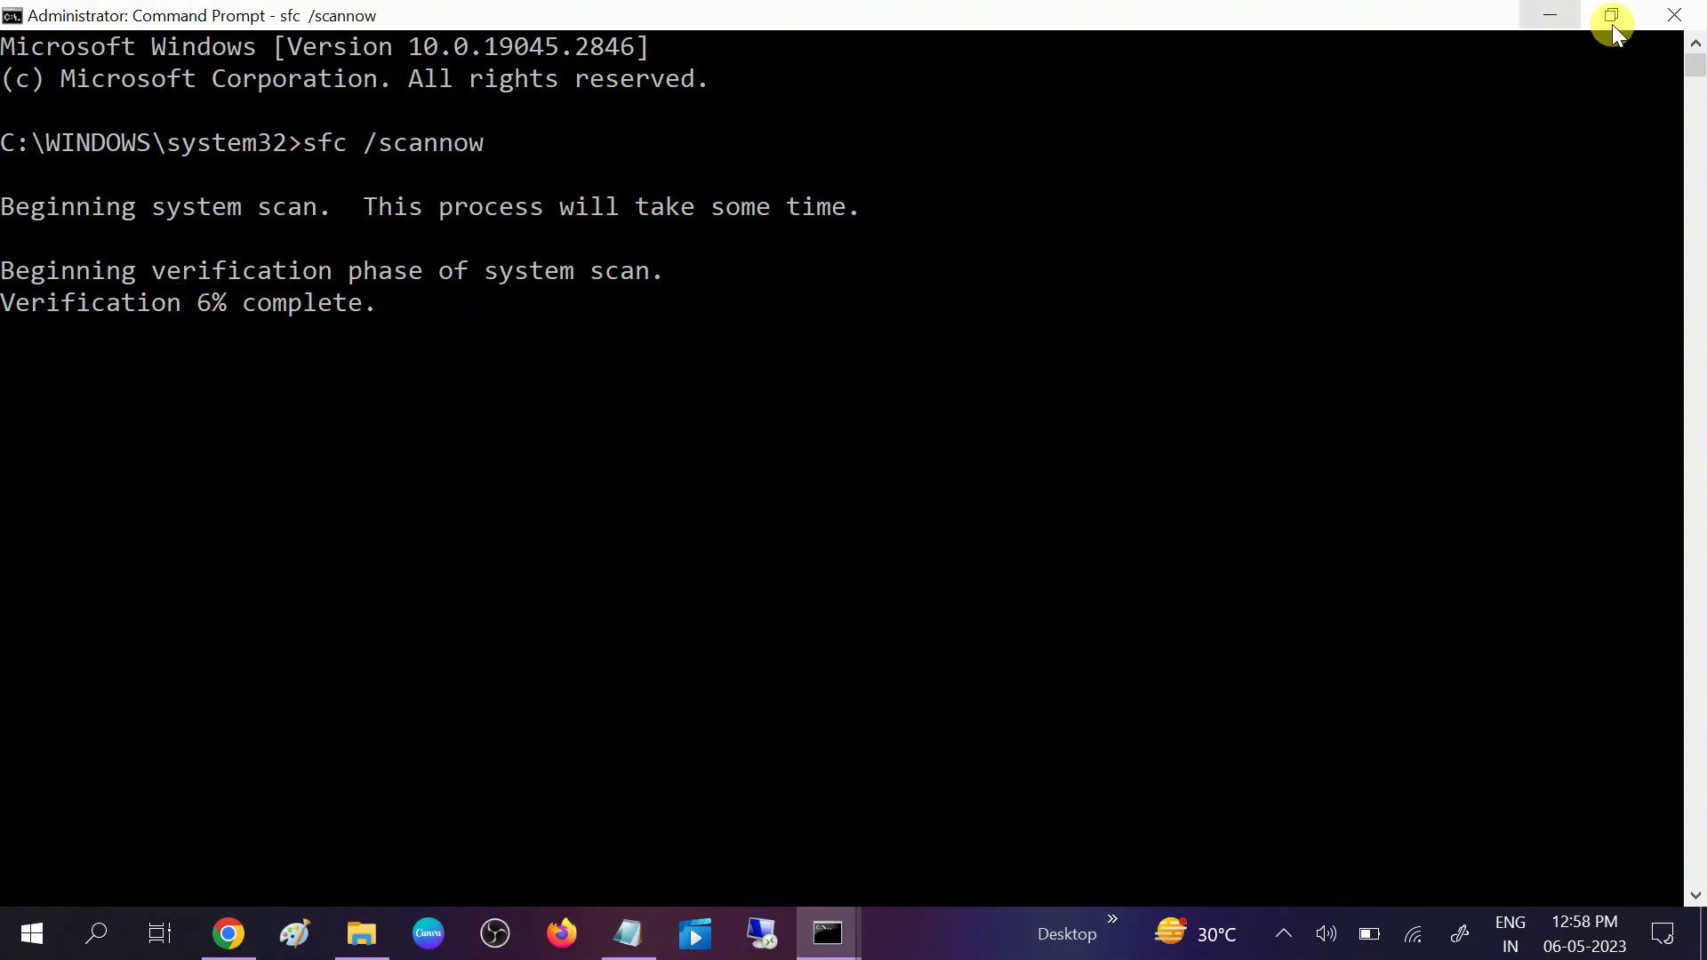
{"action": "key", "text": "super+d"}
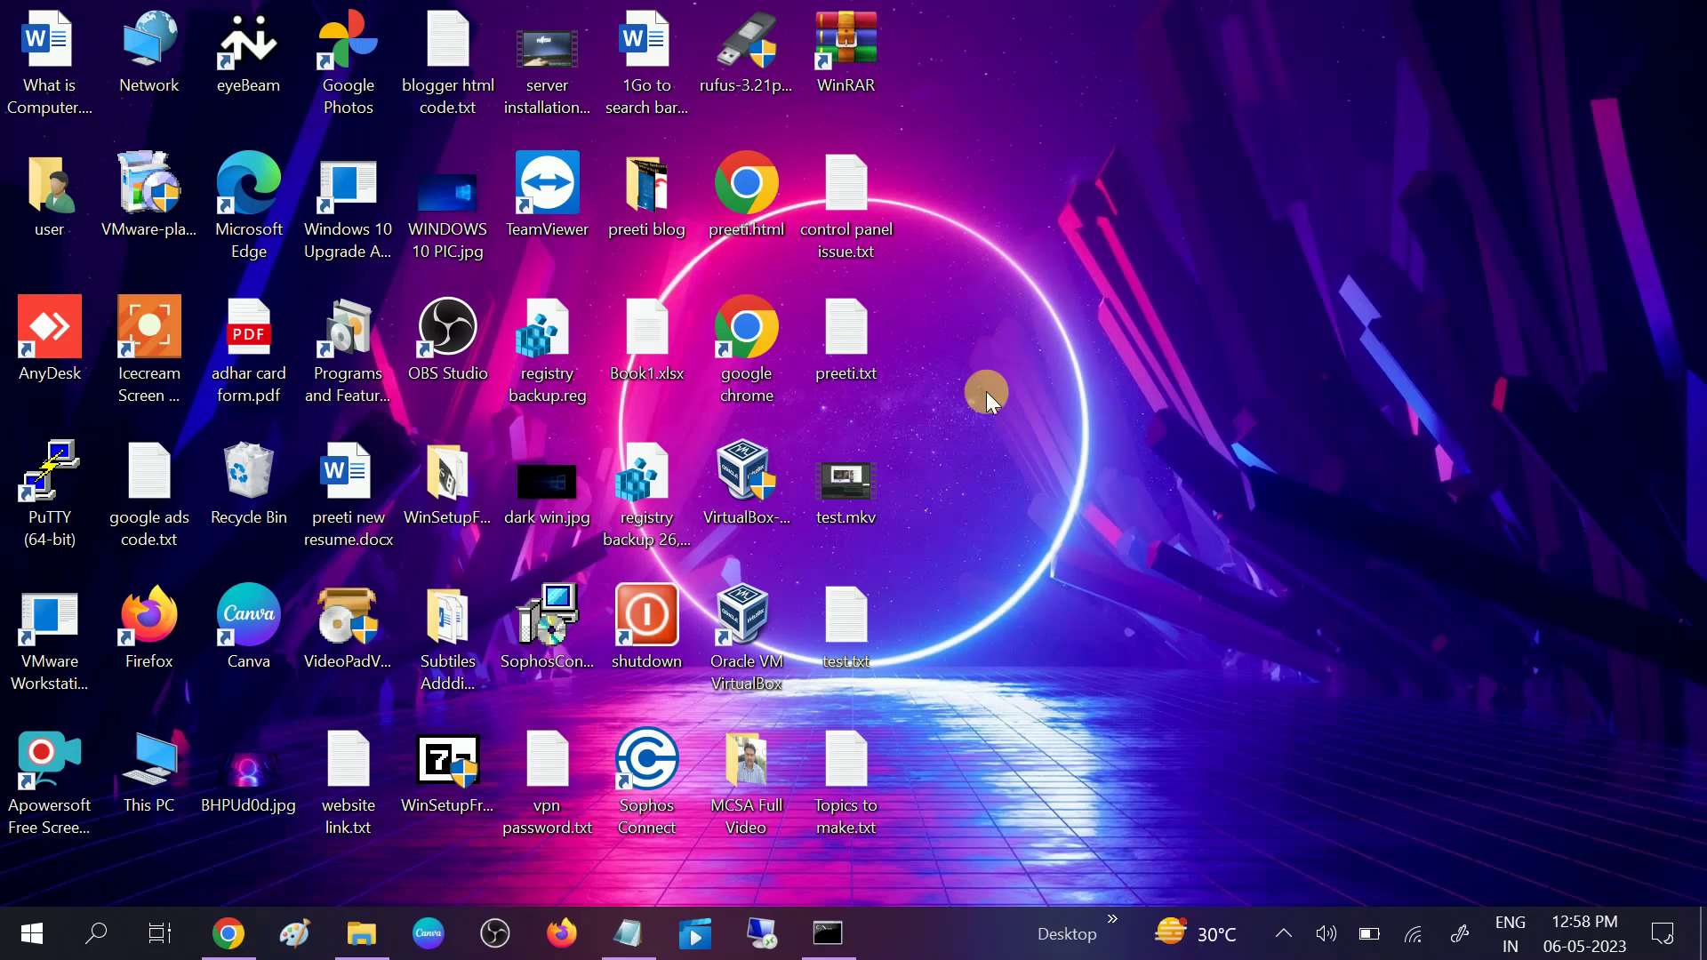
Search 'restore' and start the System Restore wizard from system protection settings
{"action": "left_click", "coordinate": [107, 940]}
{"action": "type", "text": "res"}
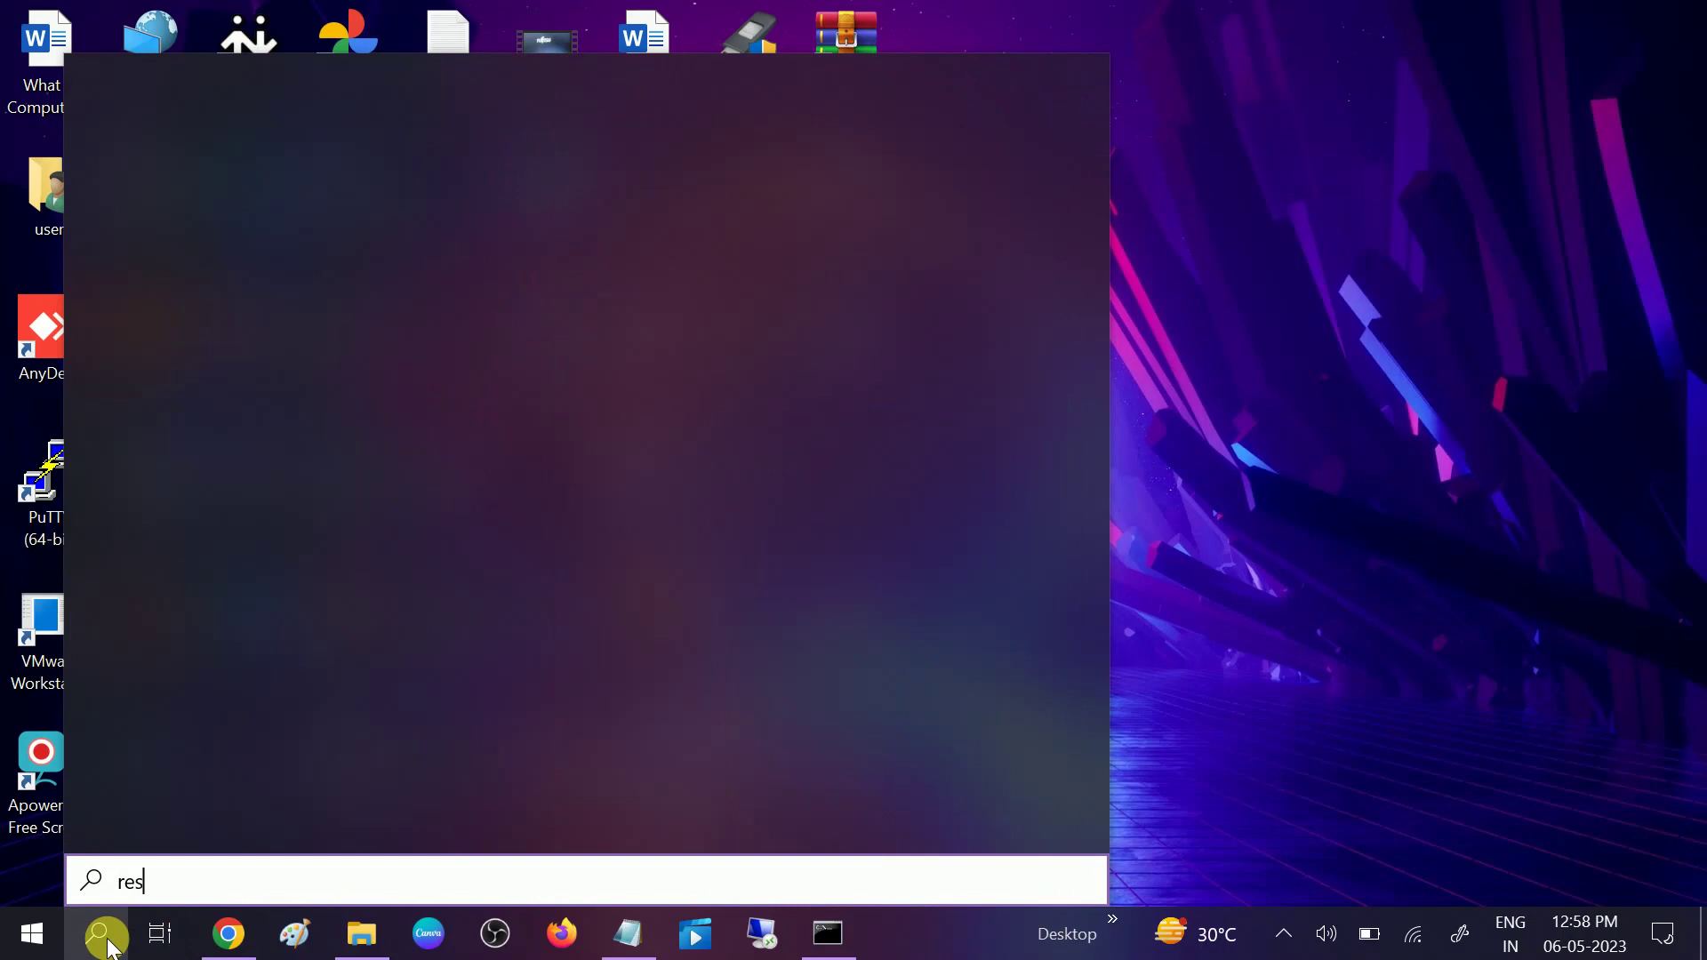
{"action": "type", "text": "tore"}
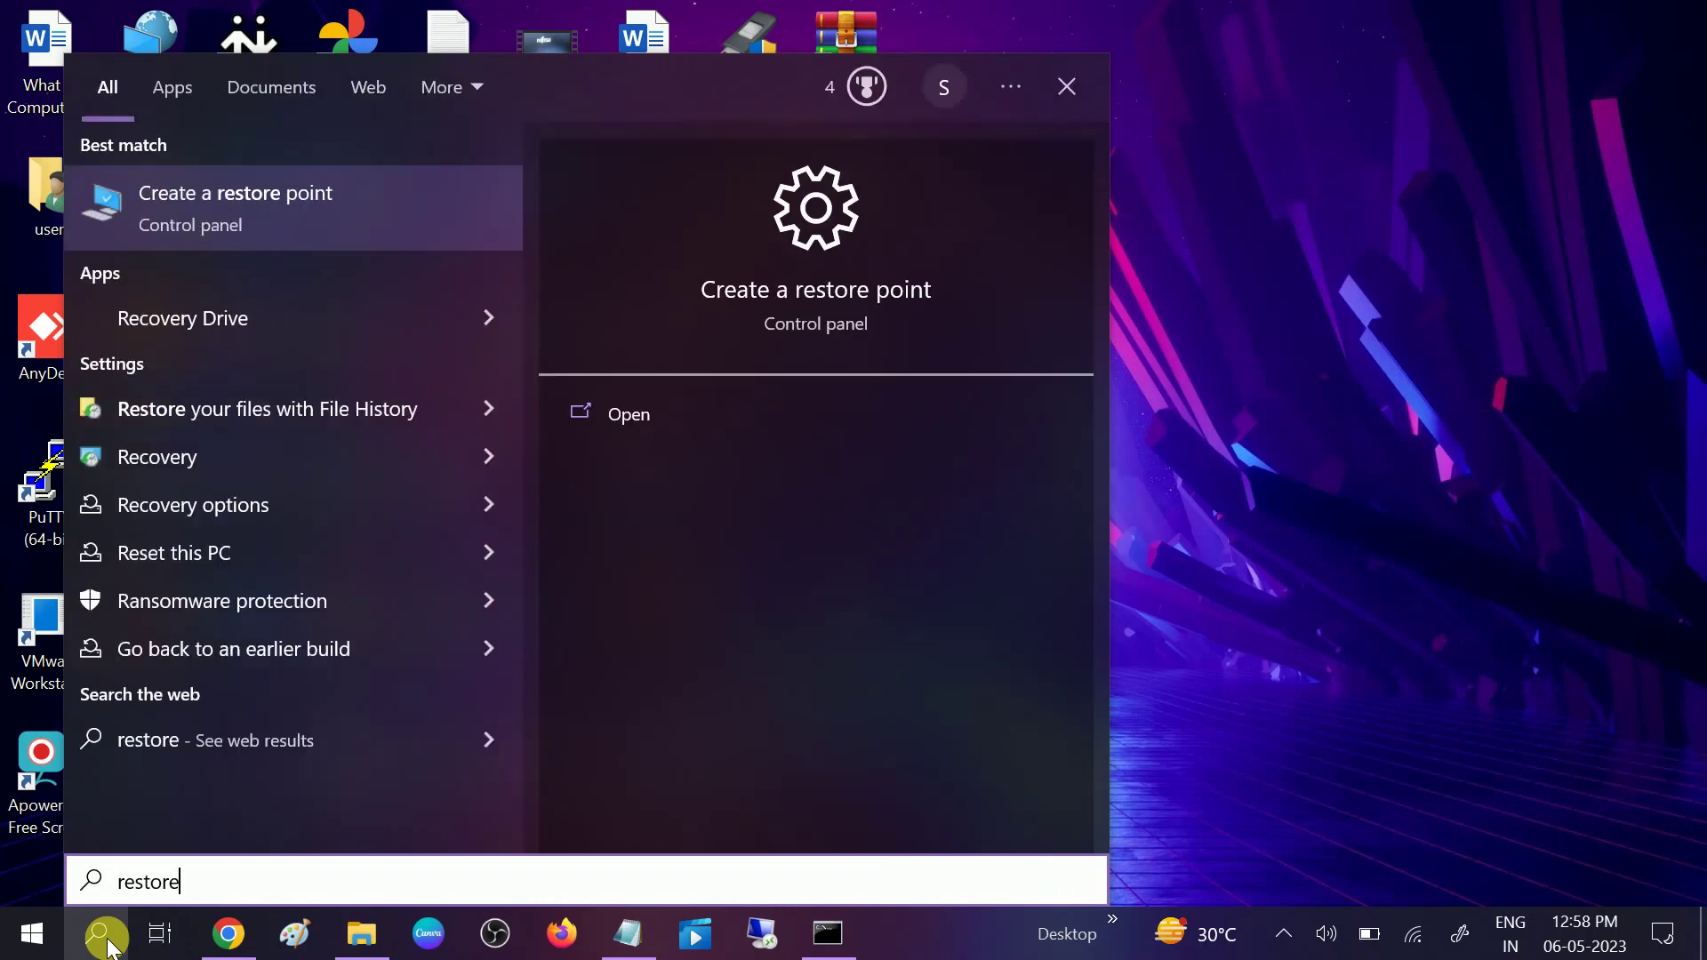
{"action": "left_click", "coordinate": [299, 195]}
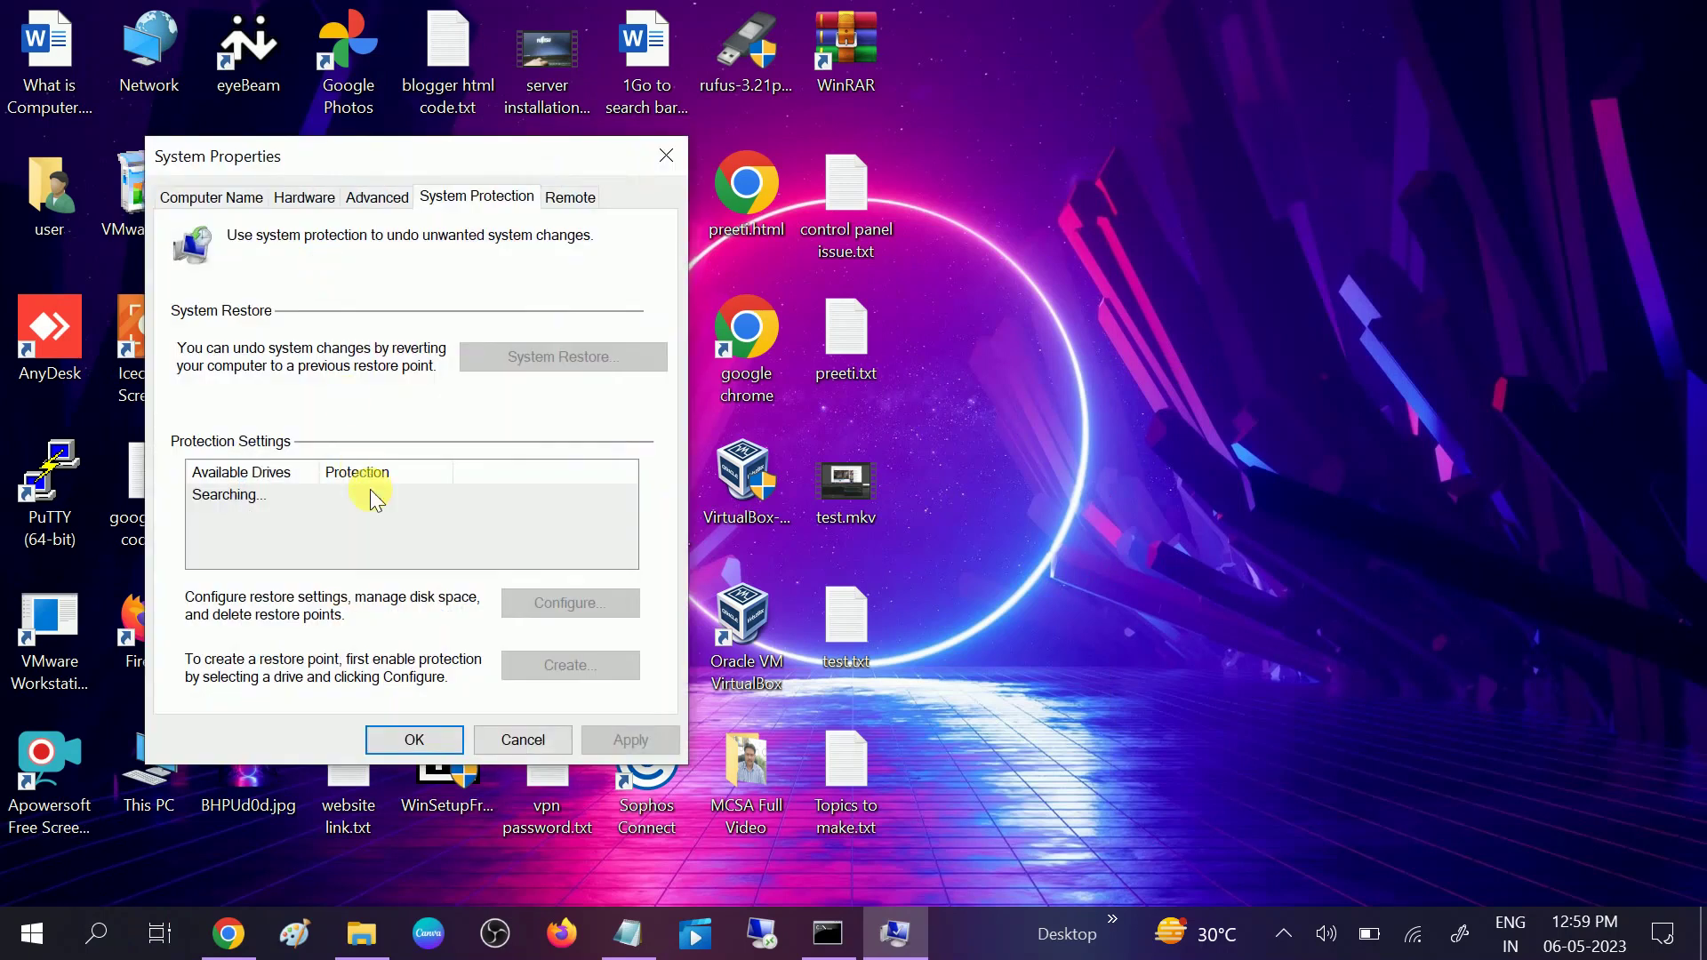
{"action": "left_click", "coordinate": [578, 355]}
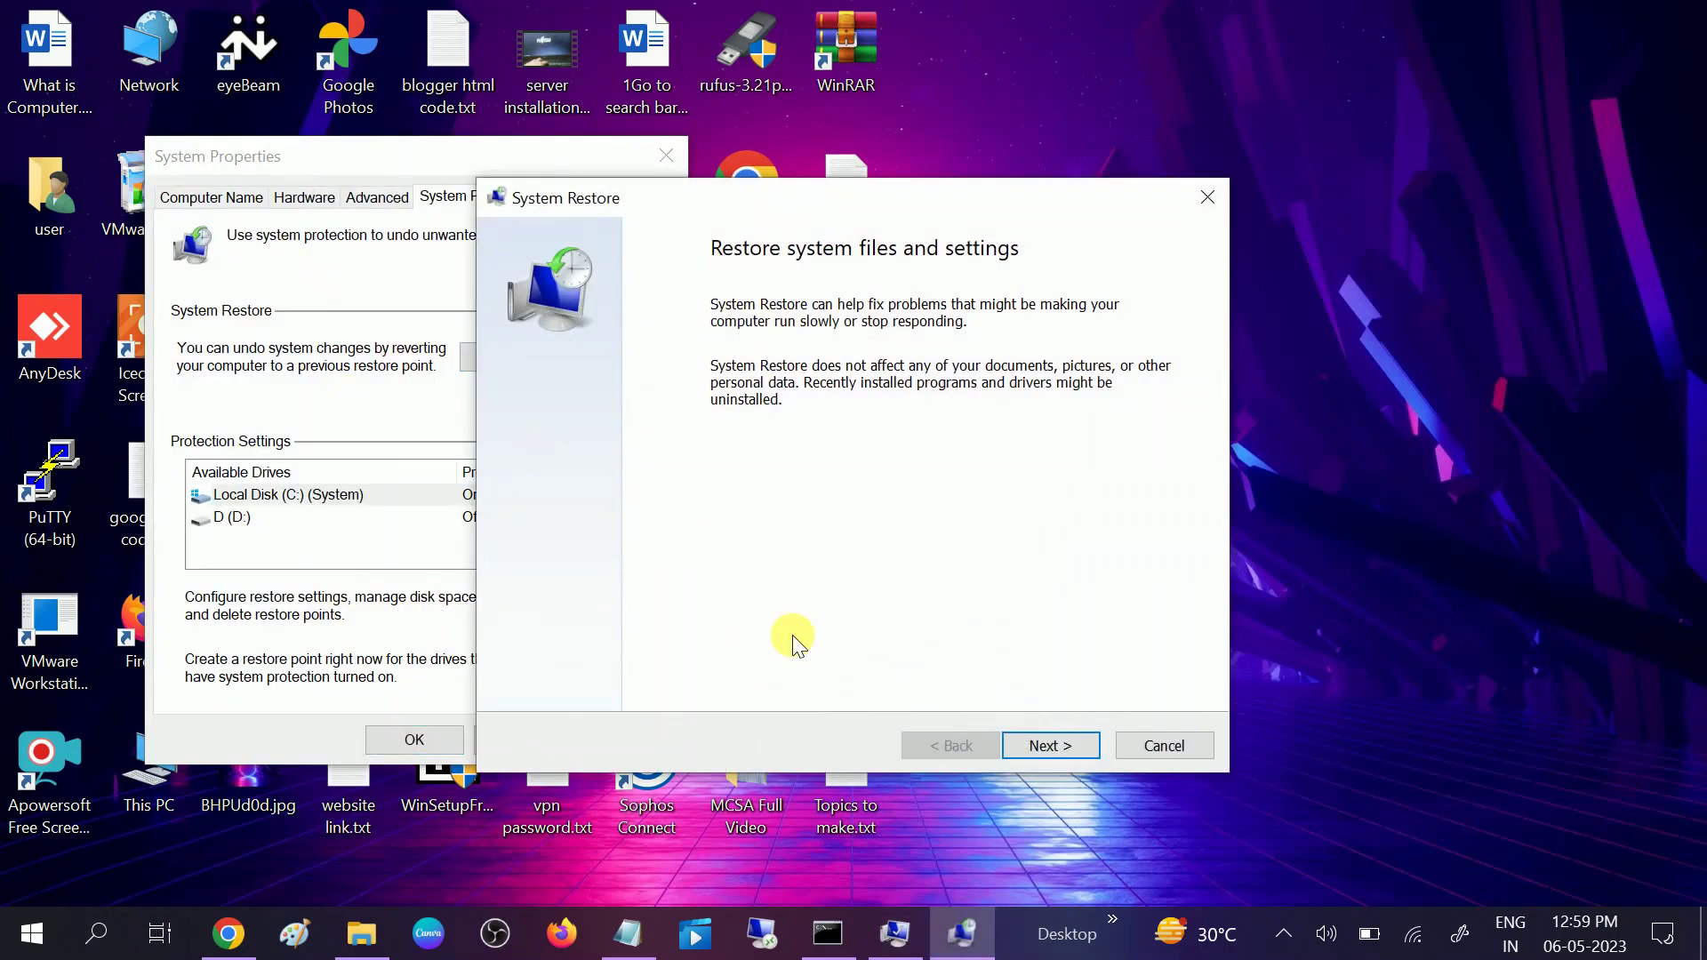
{"action": "left_click", "coordinate": [1045, 745]}
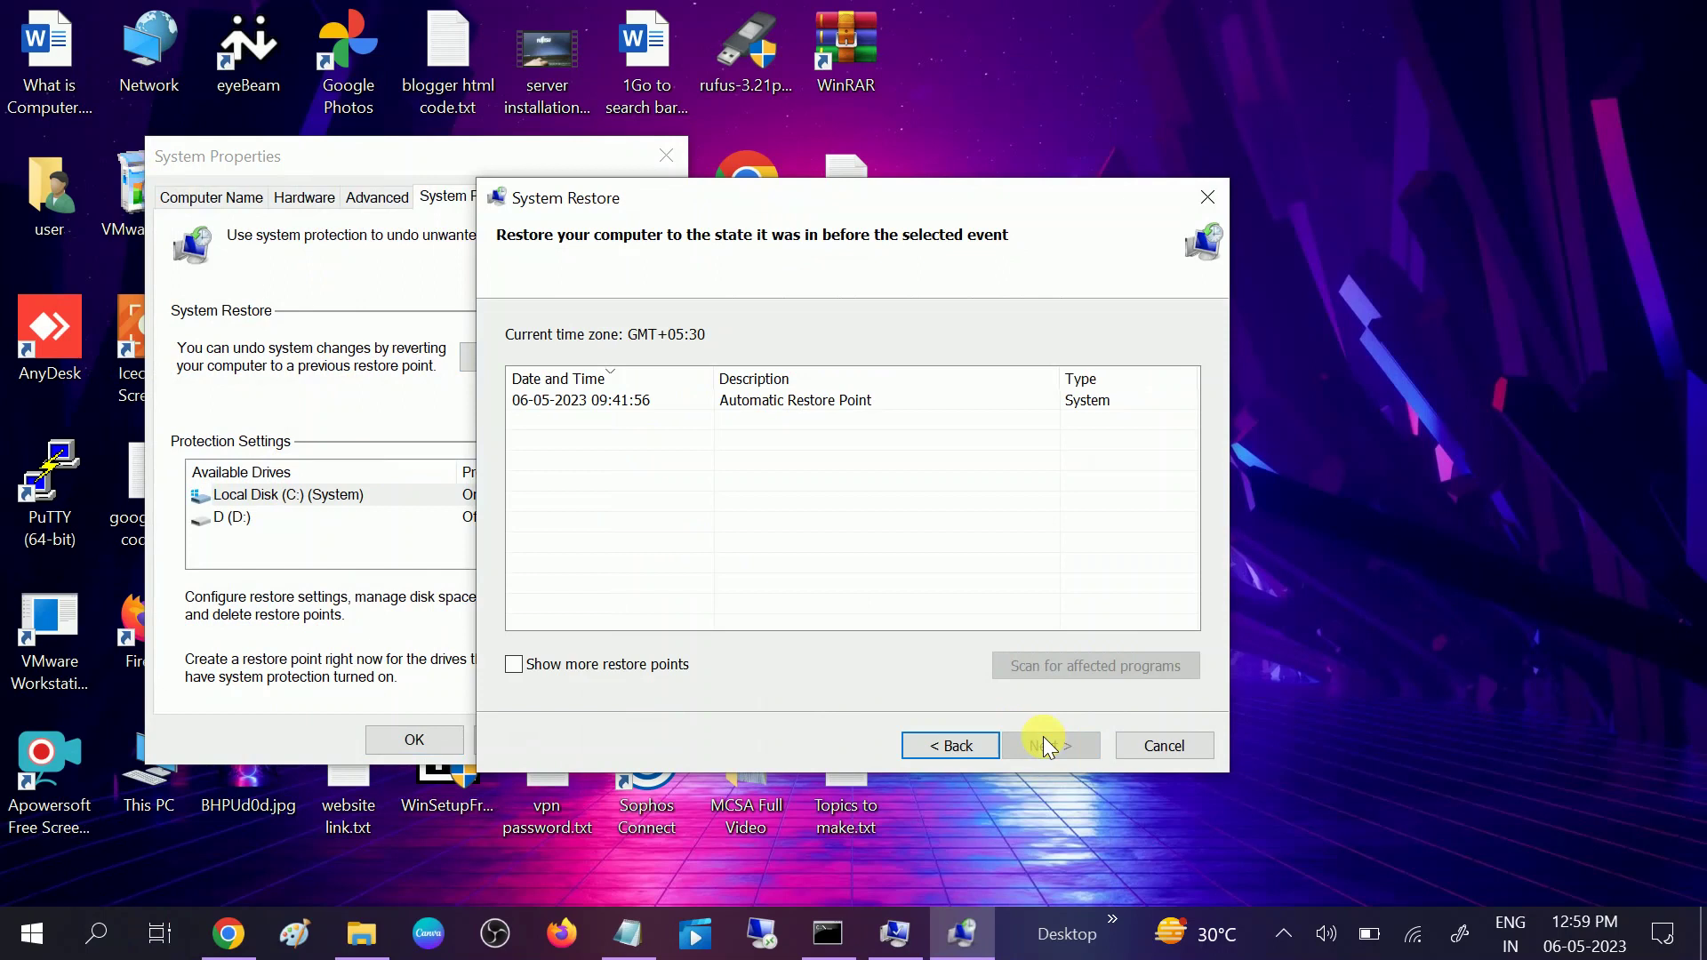
{"action": "left_click", "coordinate": [628, 381]}
{"action": "left_click", "coordinate": [584, 405]}
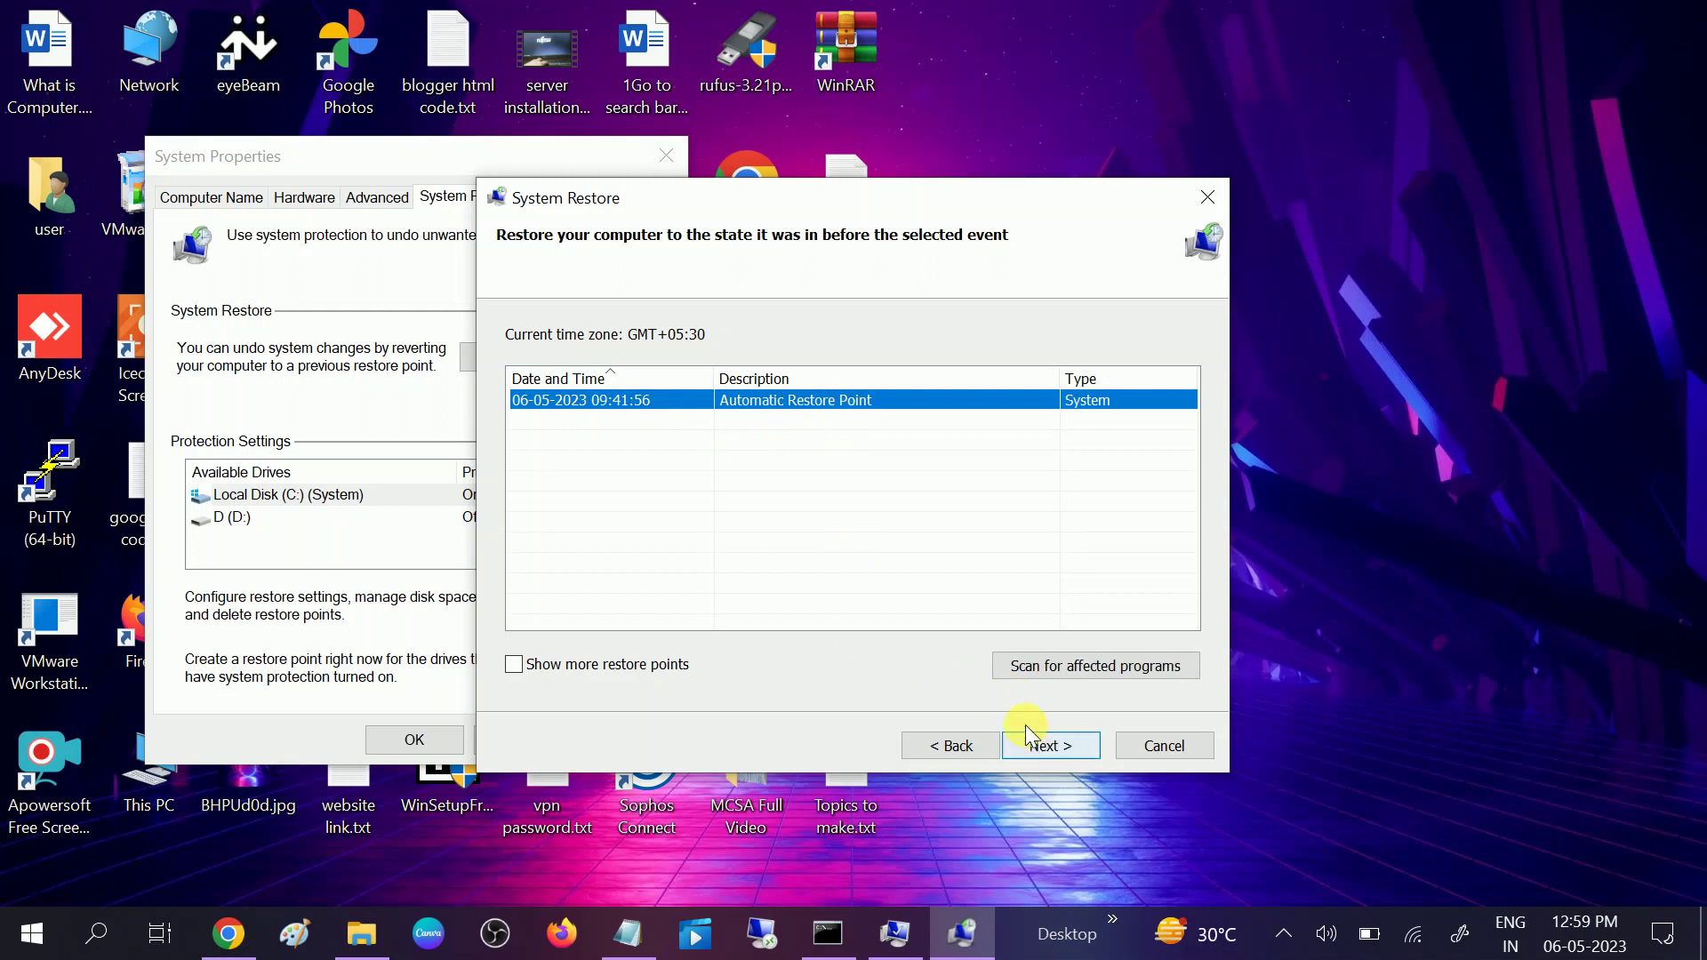
{"action": "left_click", "coordinate": [1207, 197]}
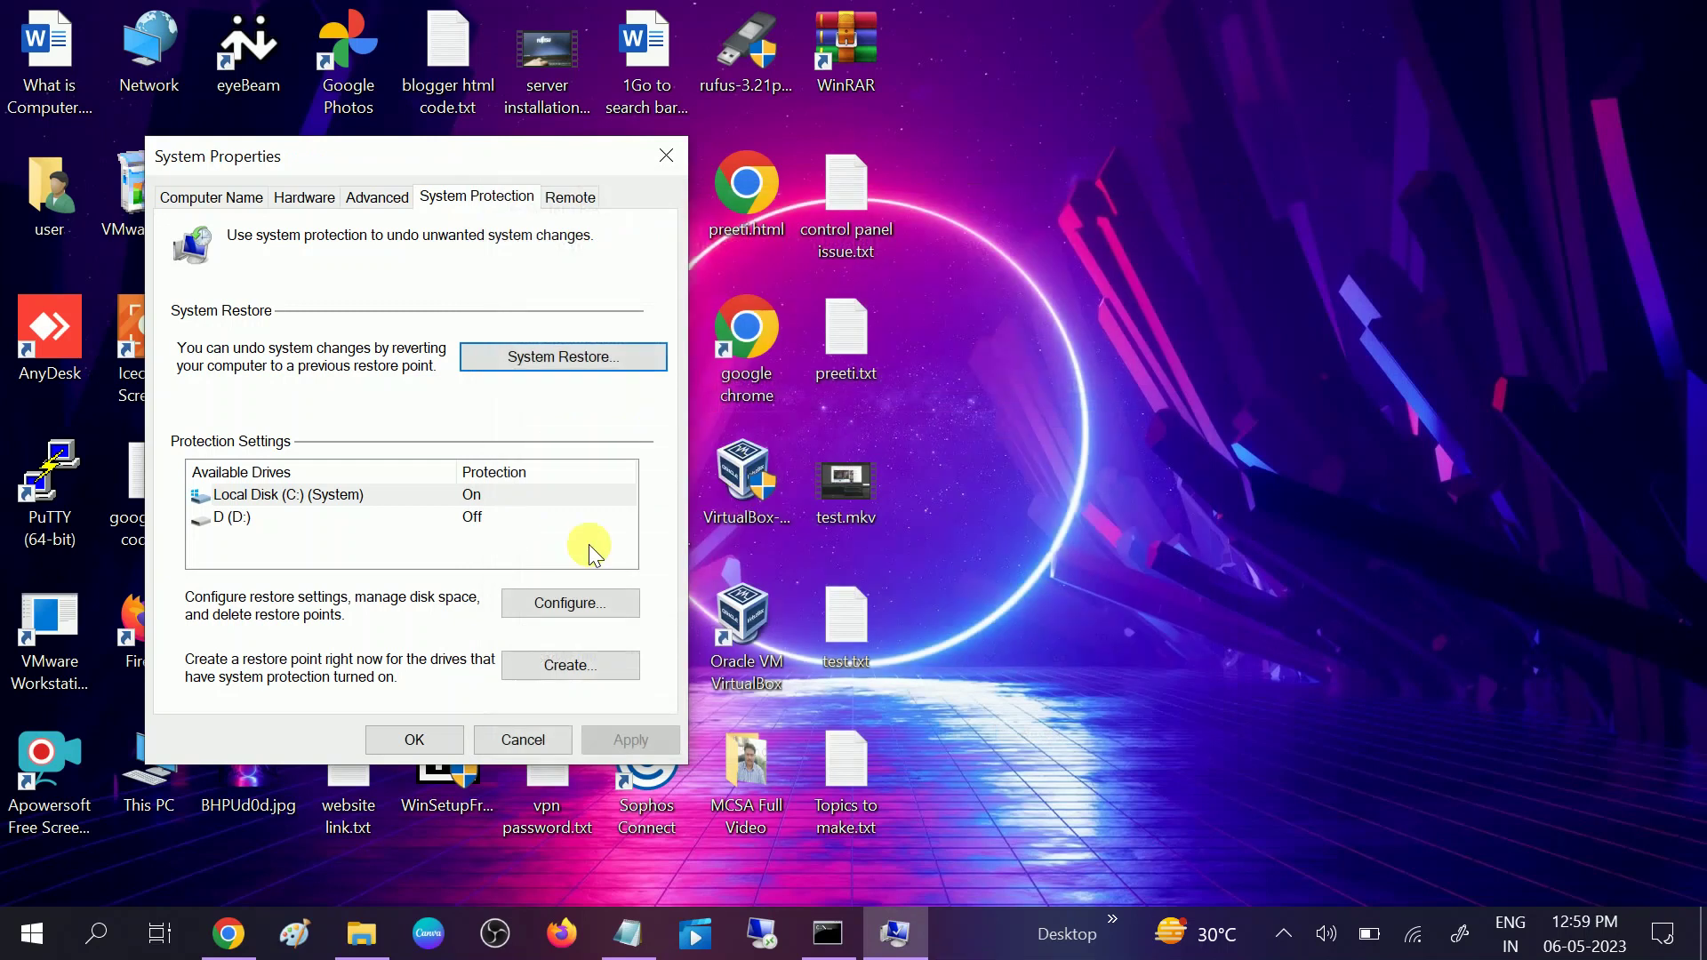
{"action": "left_click", "coordinate": [419, 736]}
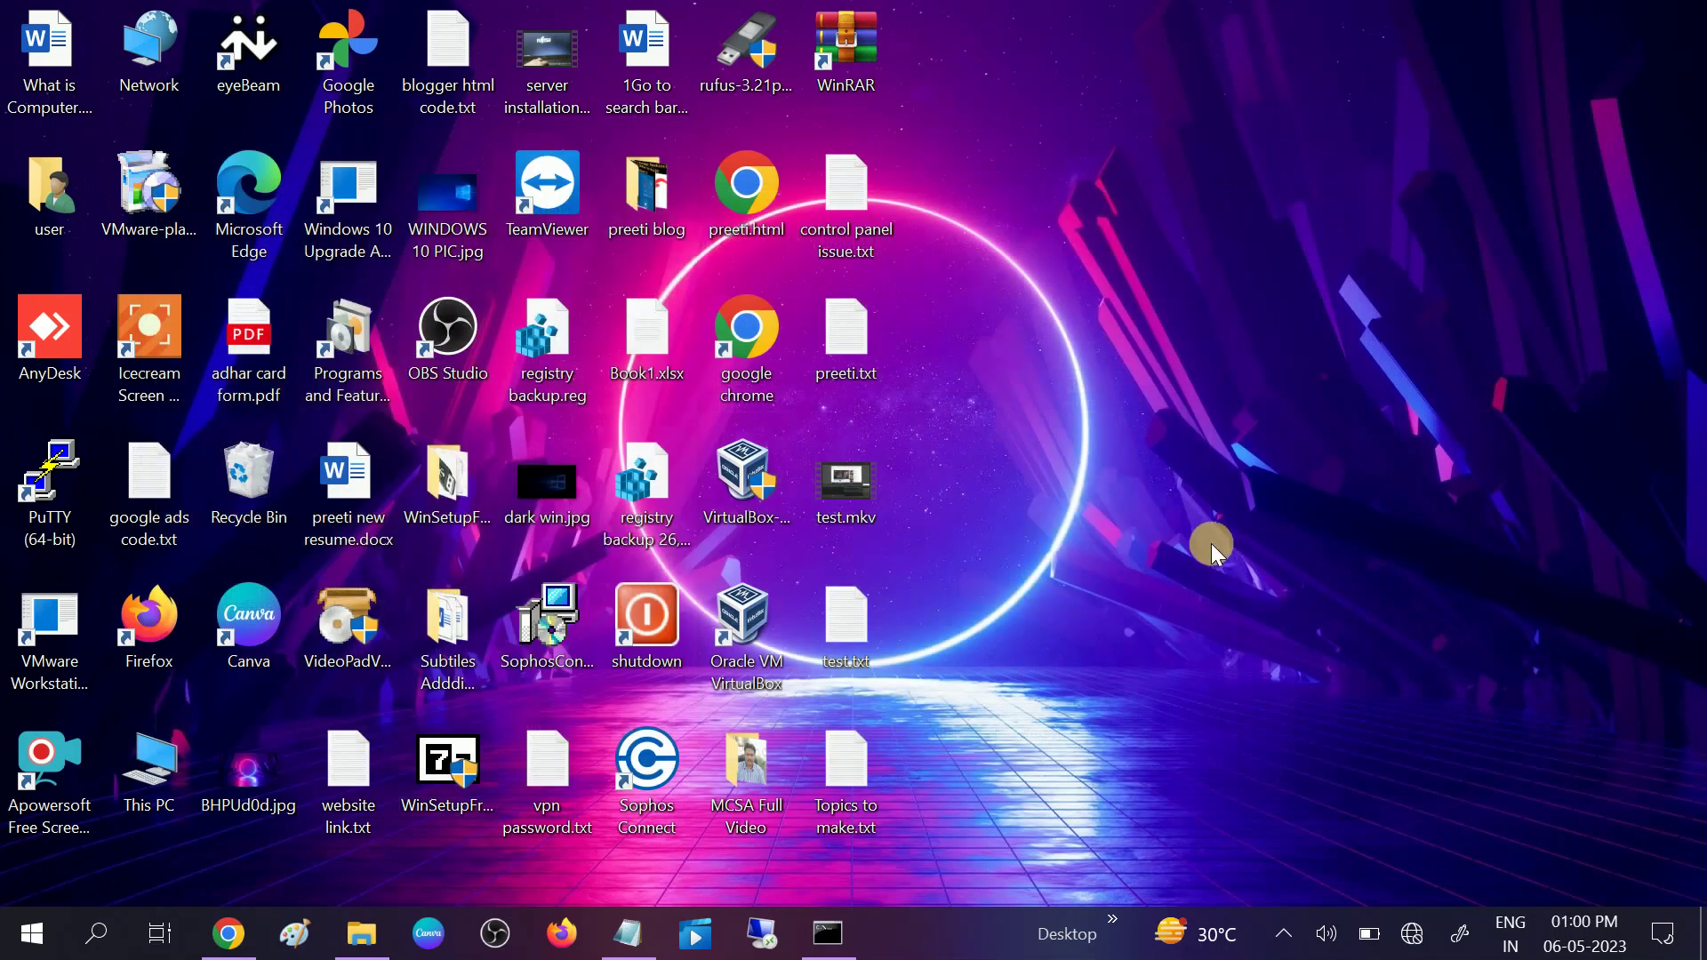